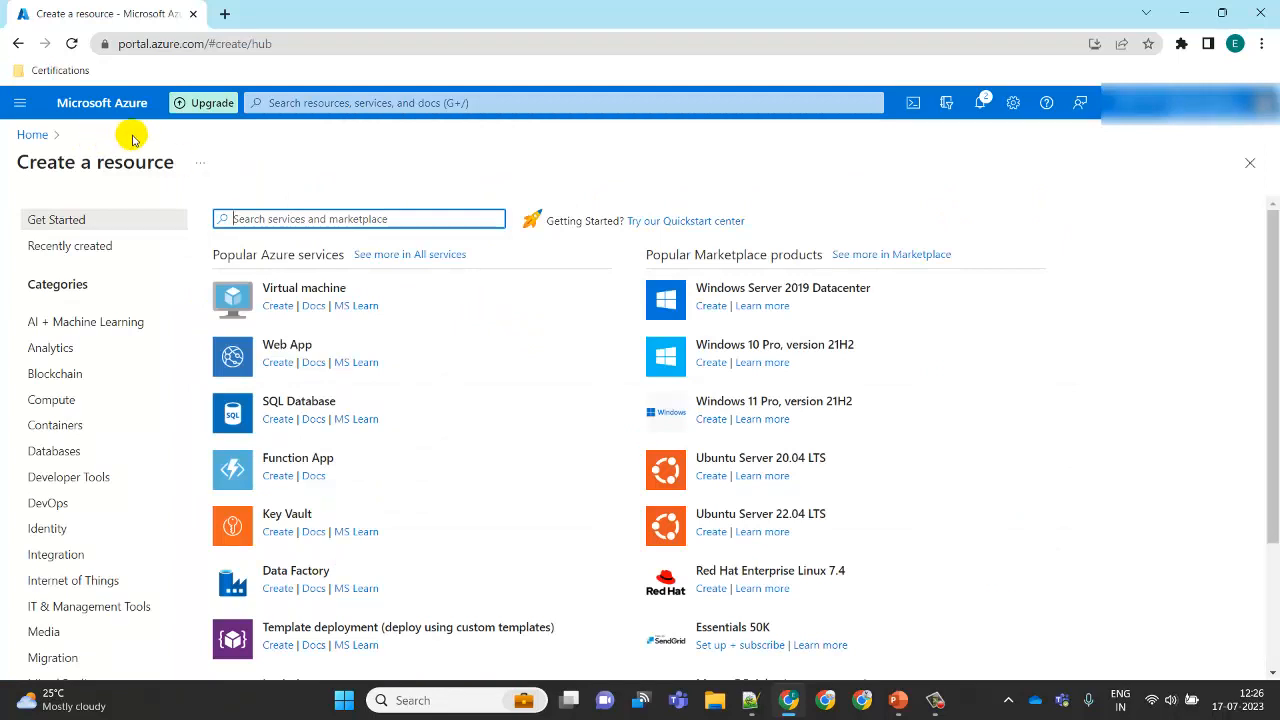
Step: Search the marketplace for azure databricks and start creating an Azure Databricks workspace
click(346, 220)
text(azure)
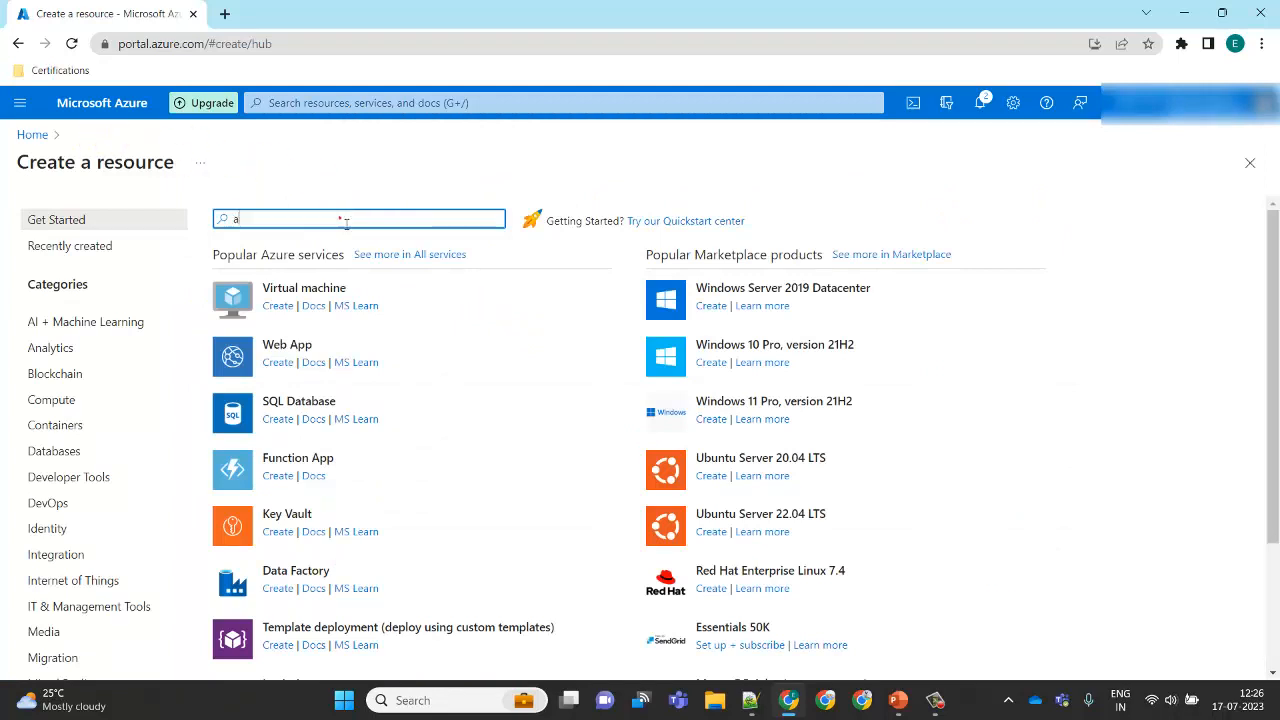
click(339, 218)
text(databr)
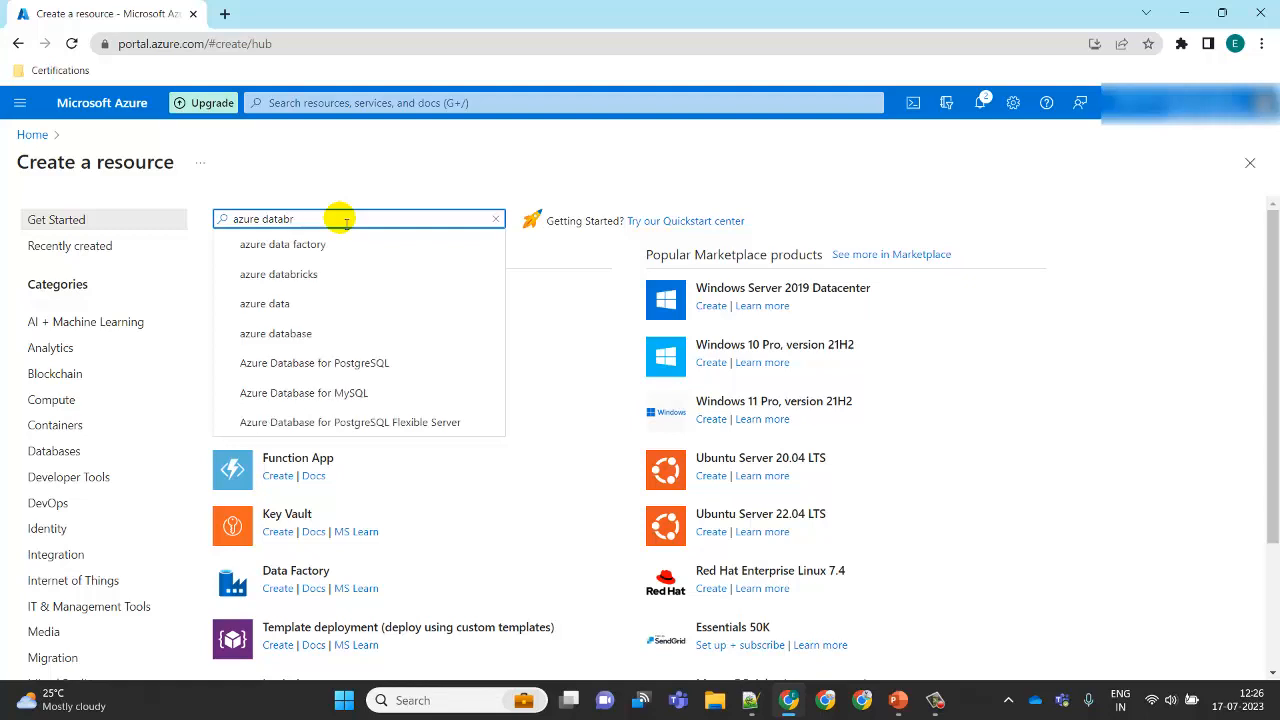
text(oick)
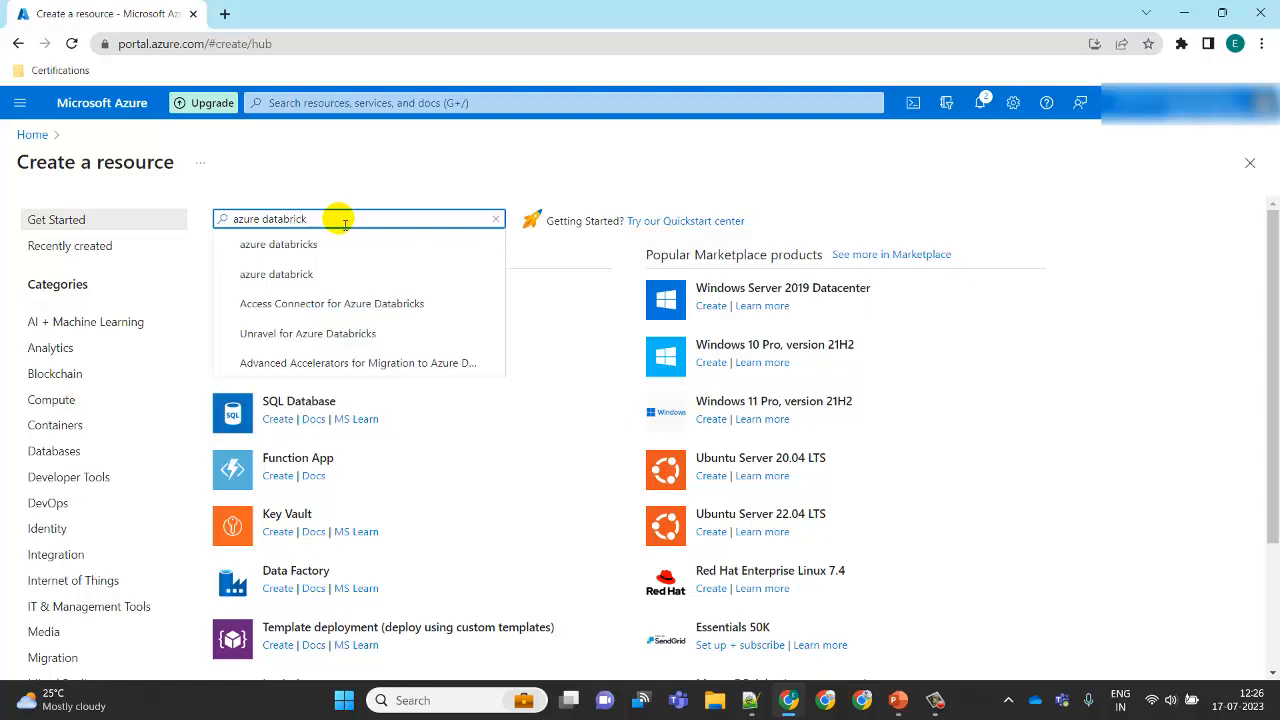
click(305, 245)
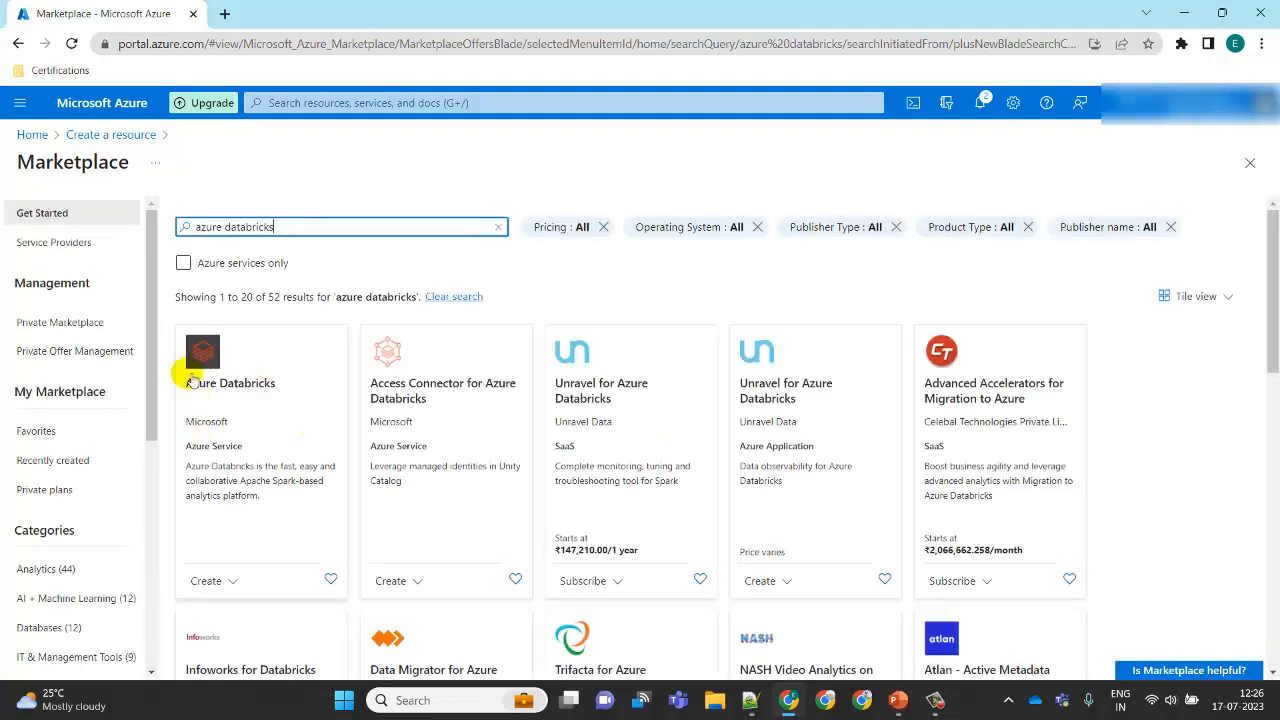
click(280, 415)
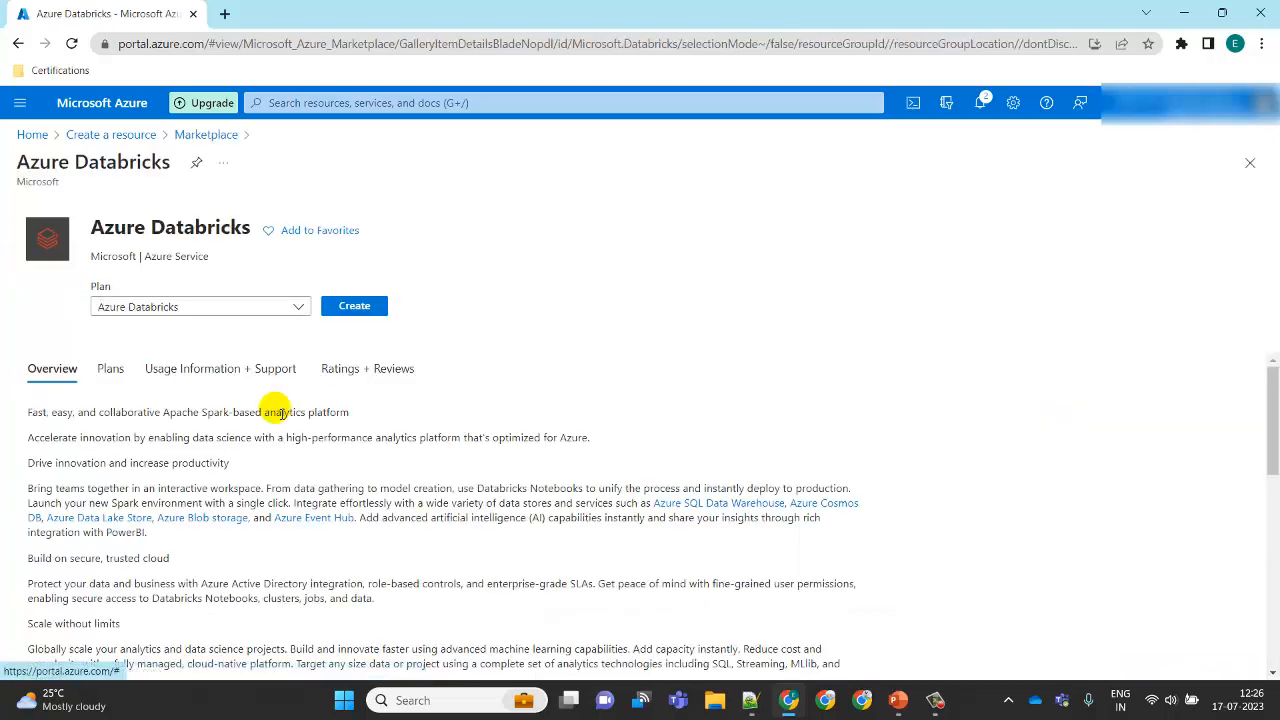
click(356, 330)
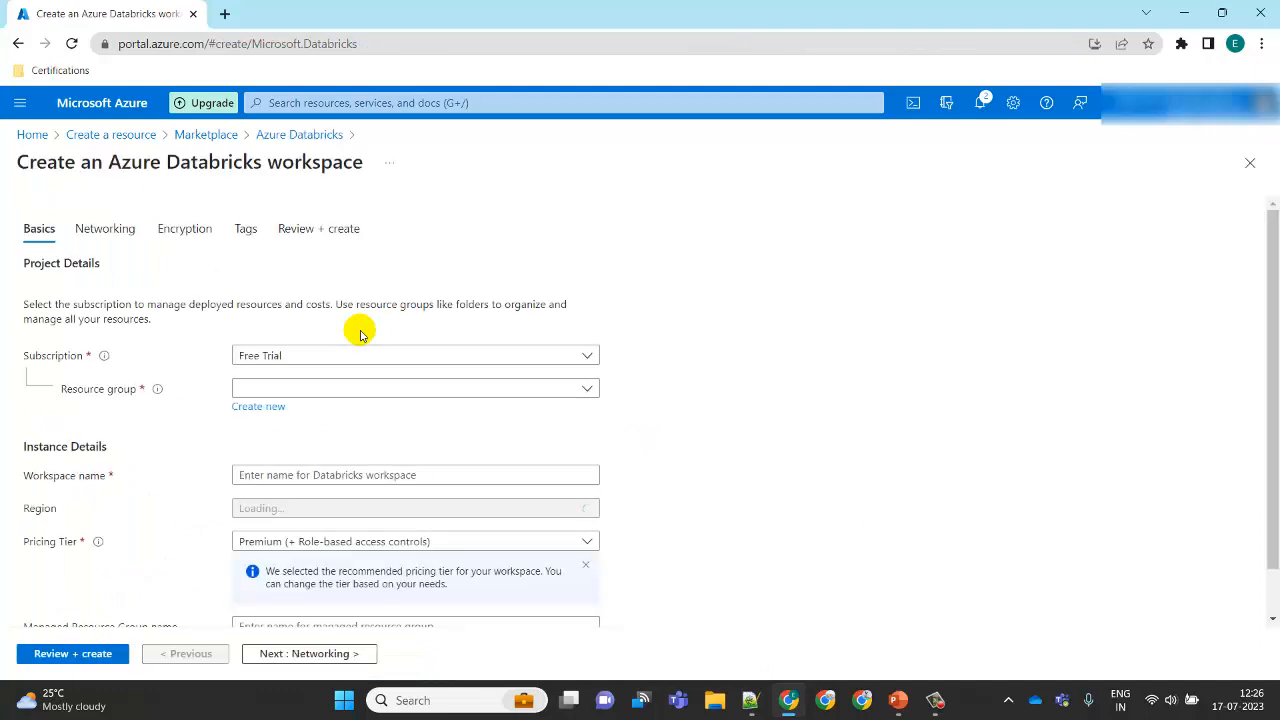
Step: Choose DemoResourceGroup as the resource group and name the workspace demoworkspace
click(585, 389)
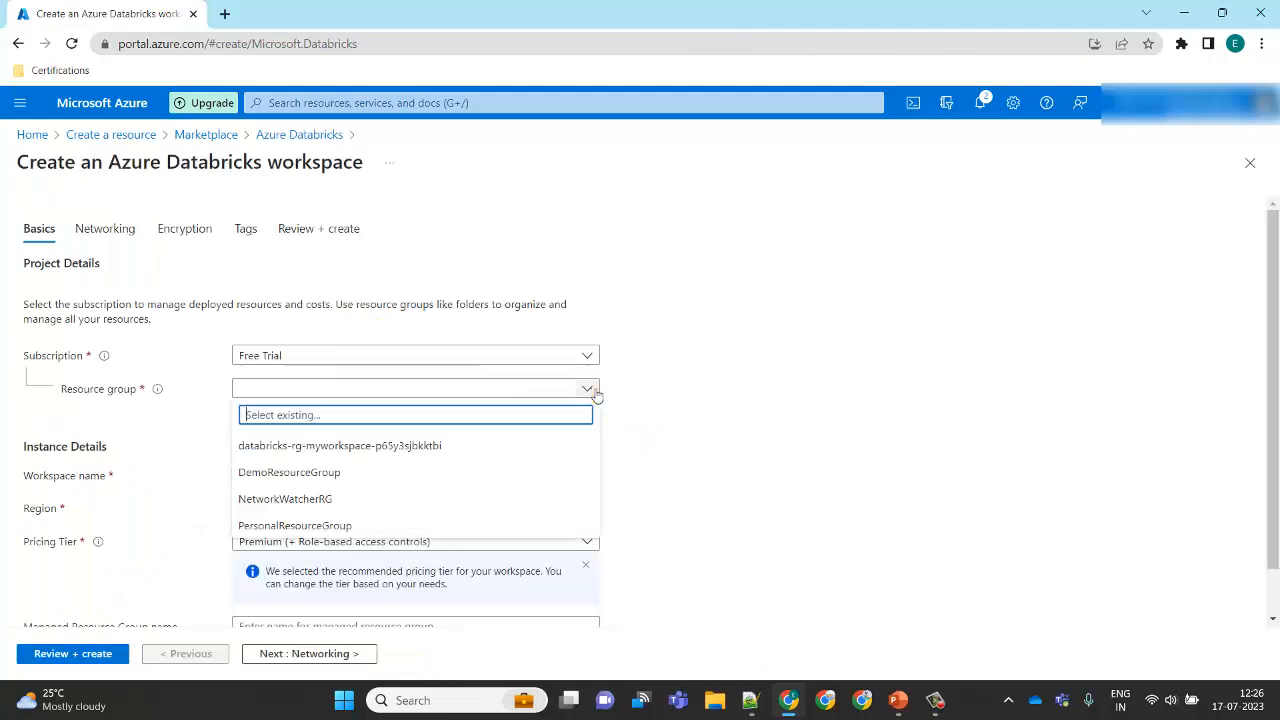
click(336, 474)
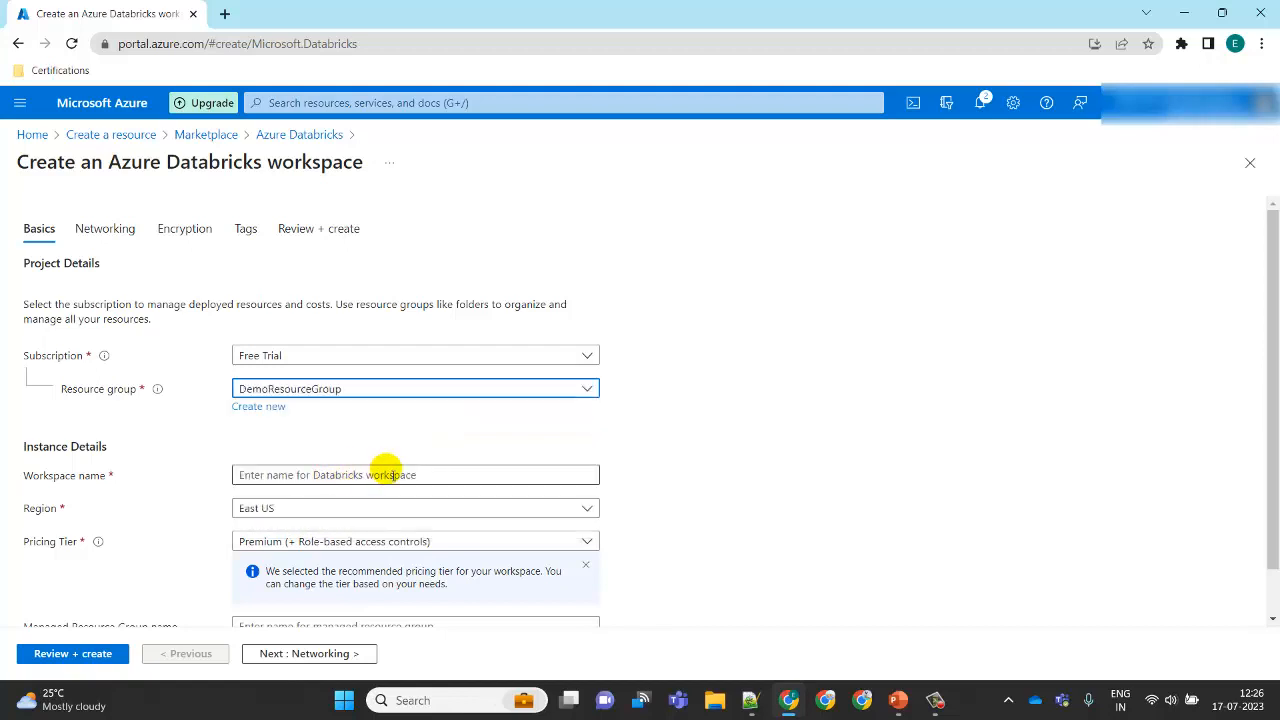
click(389, 475)
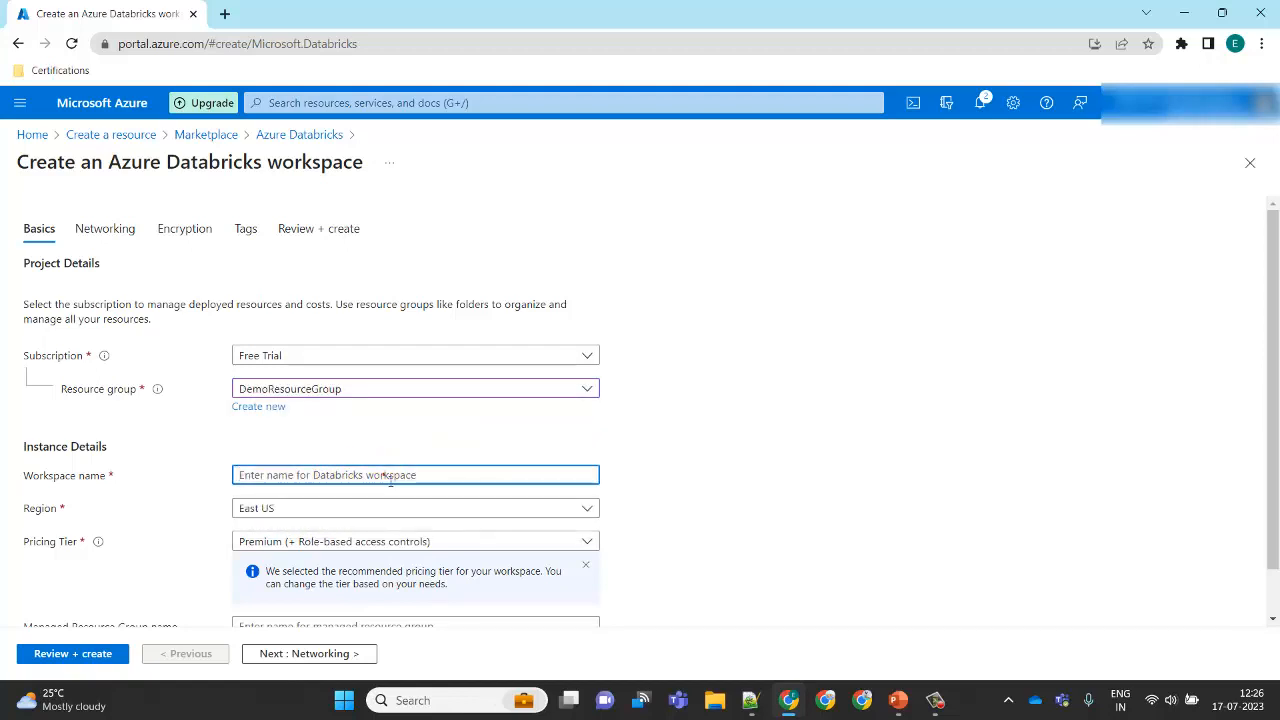
text(Demo)
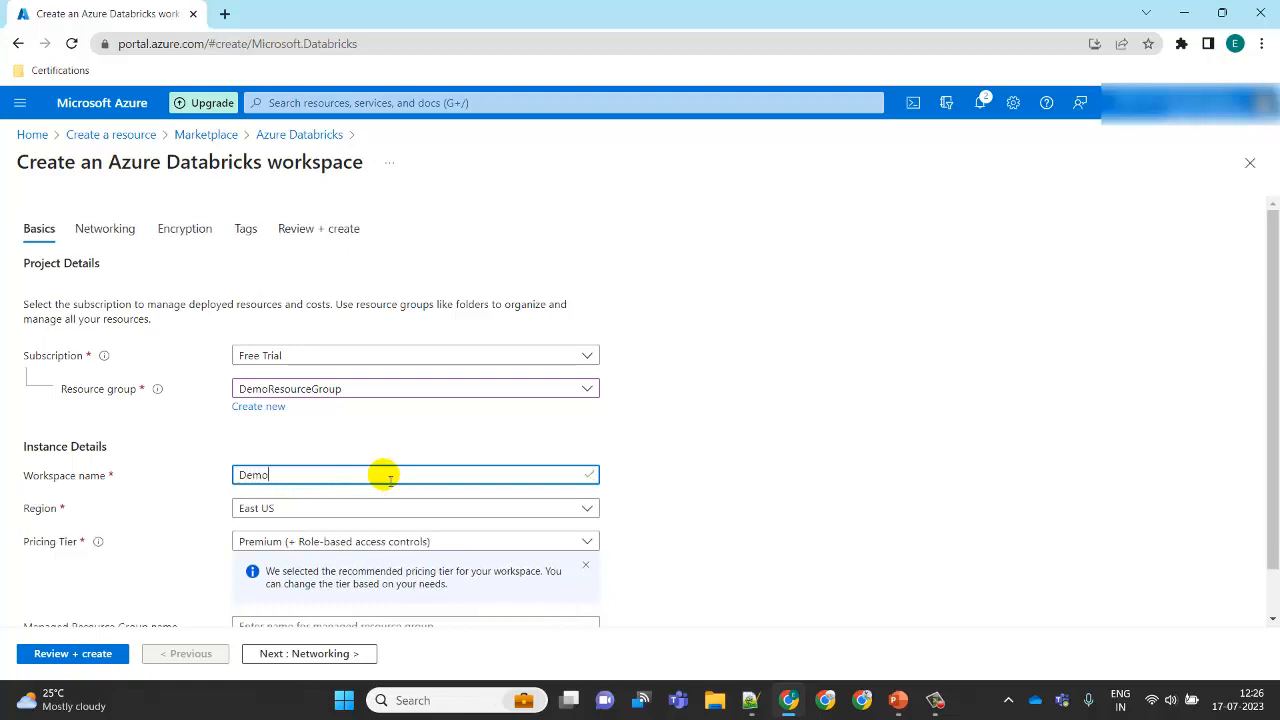
text(Wrospace)
drag(345, 480, 140, 478)
text(dem)
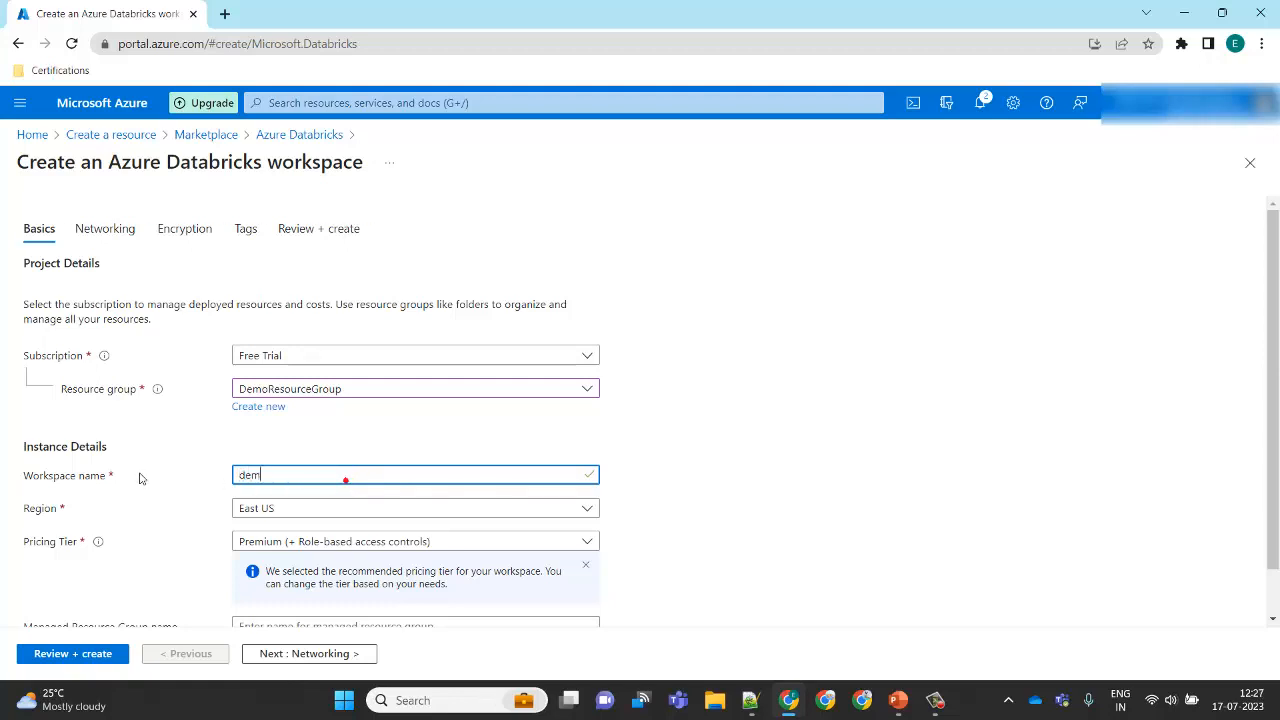
text(oworkspace)
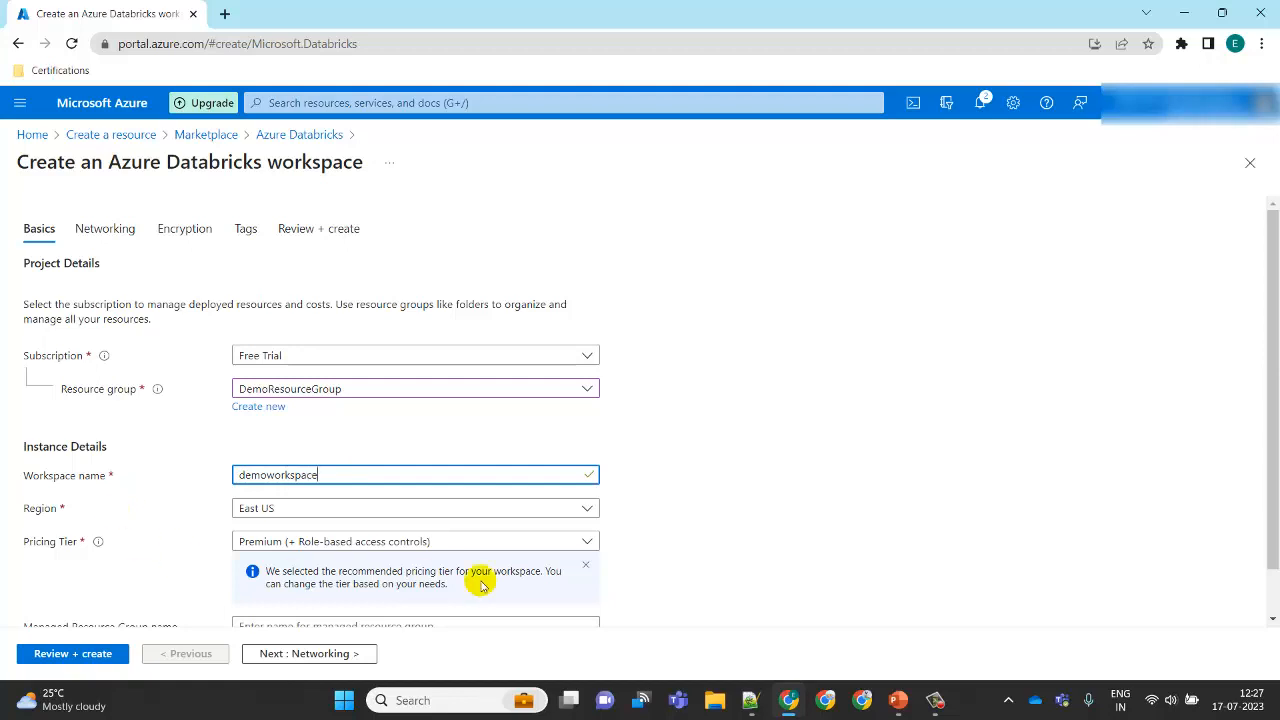
Step: Set the pricing tier to Standard (Apache Spark, Secure with Azure AD)
scroll(1276, 368, down, 1)
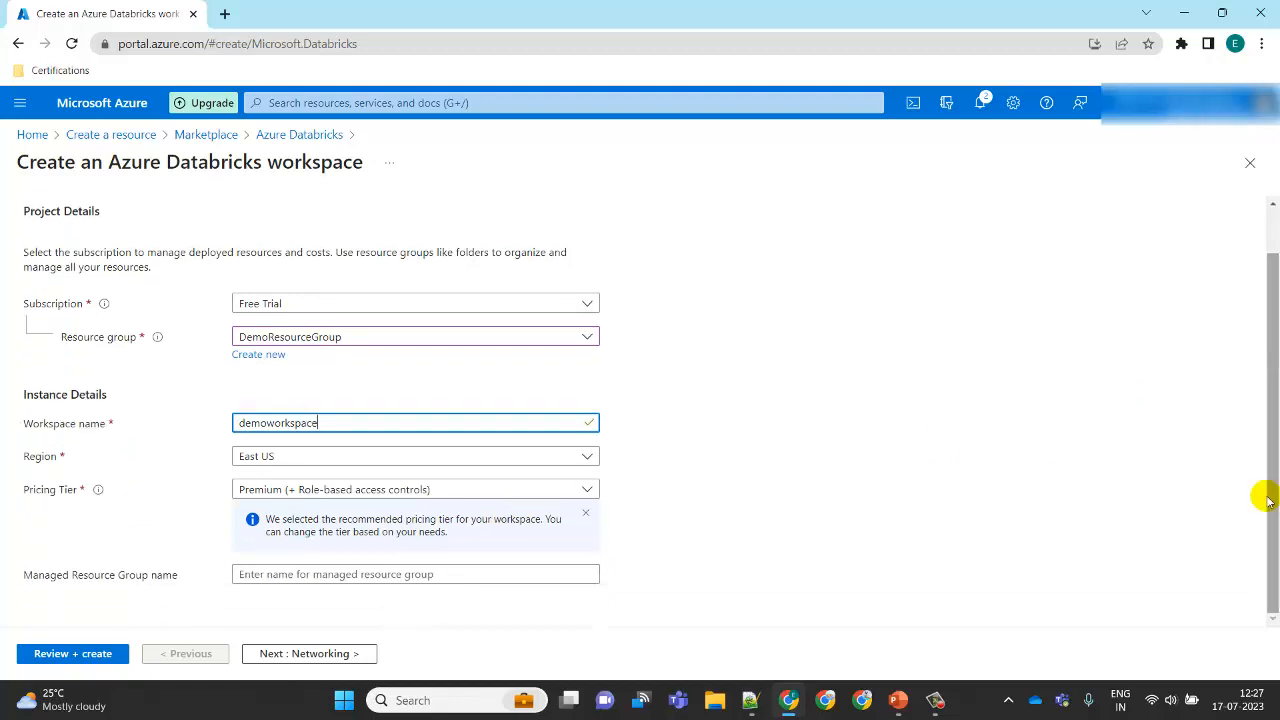
click(589, 490)
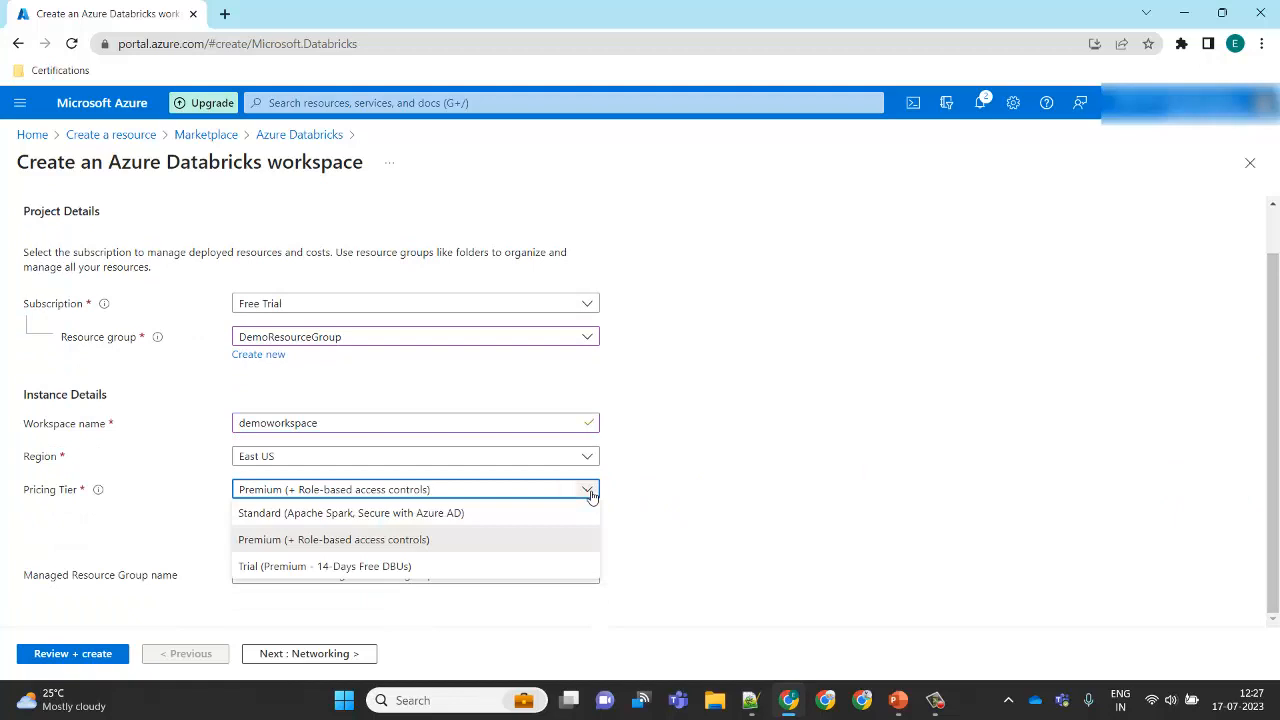
click(455, 514)
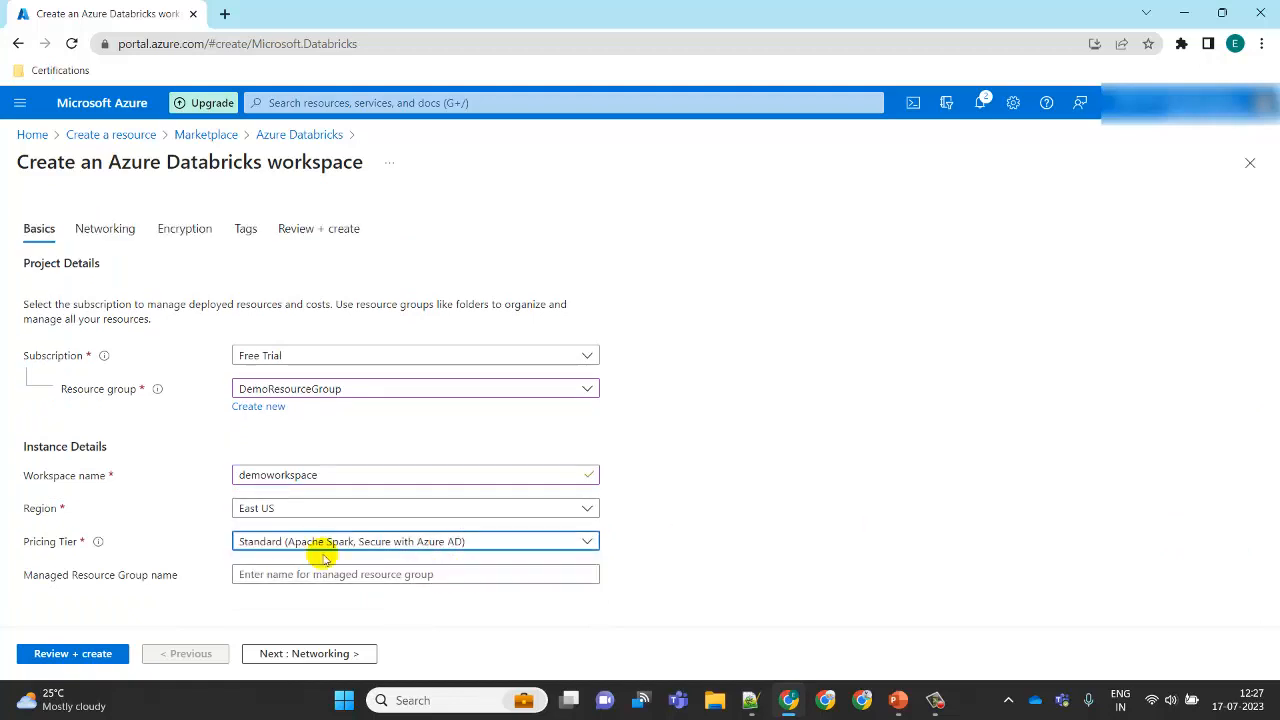
click(589, 541)
click(824, 482)
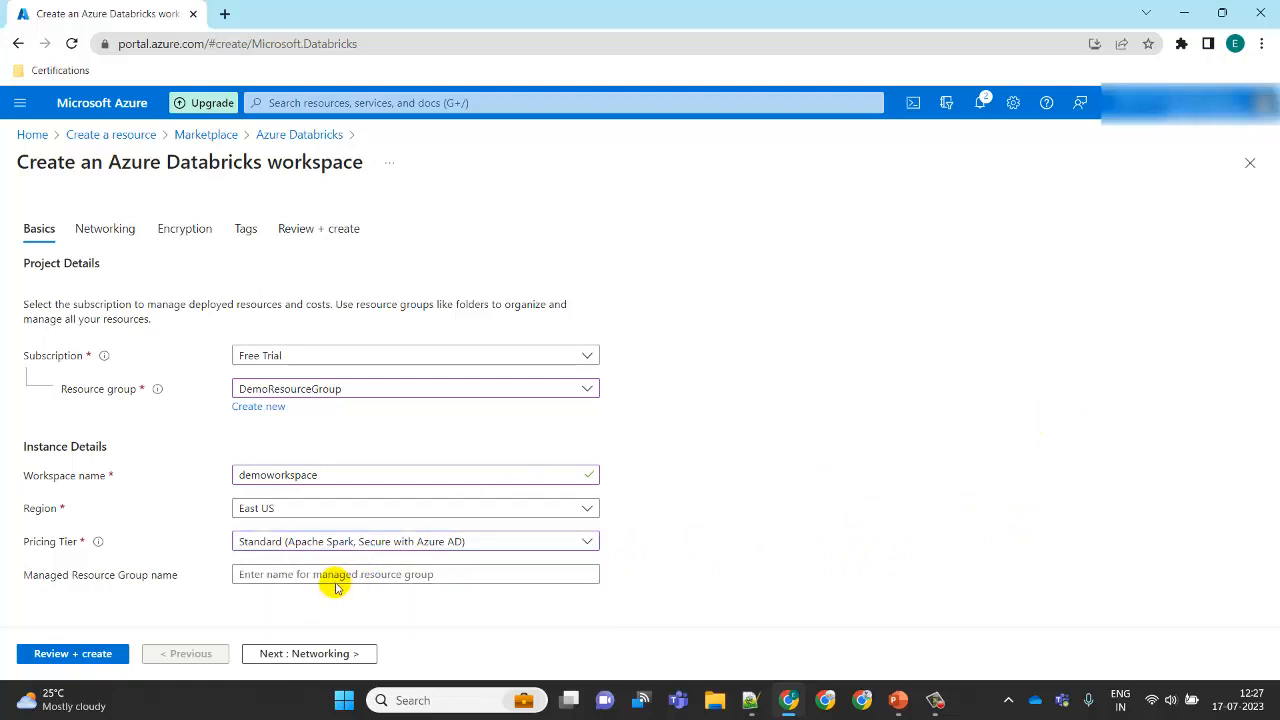
click(272, 584)
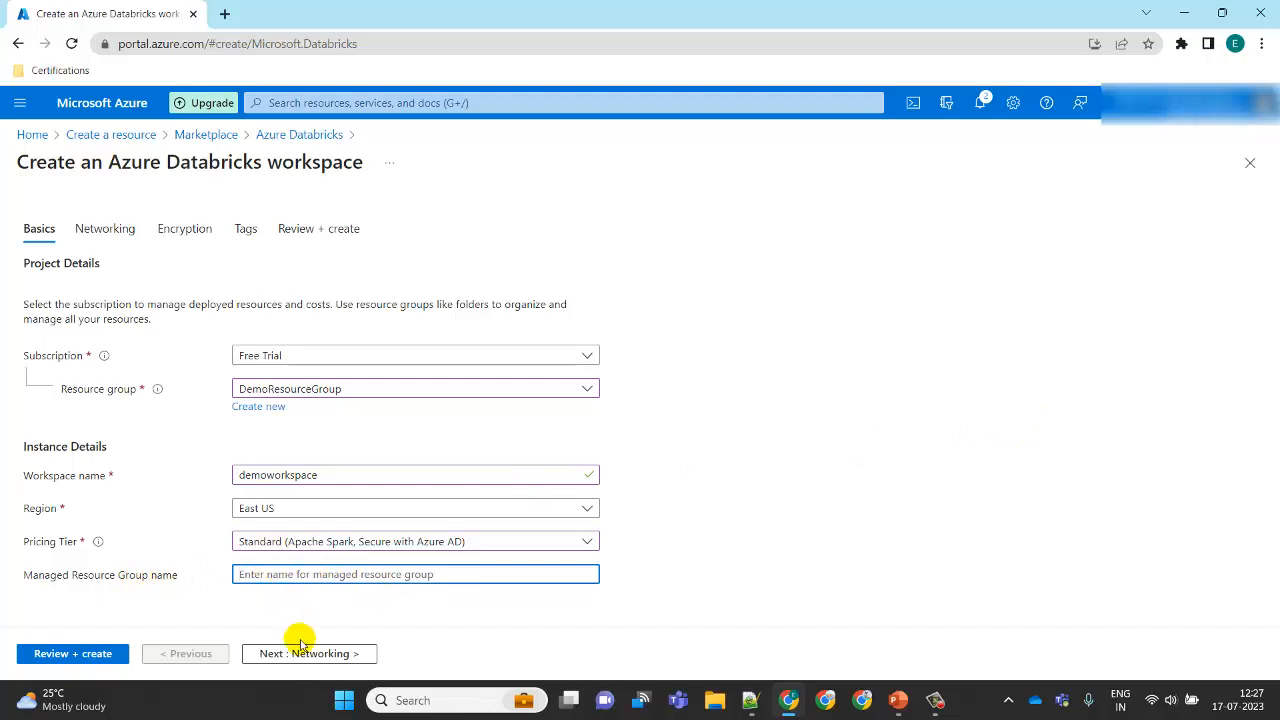
Step: Keep the default Networking, Encryption and Tags settings, then review and create the workspace
click(340, 656)
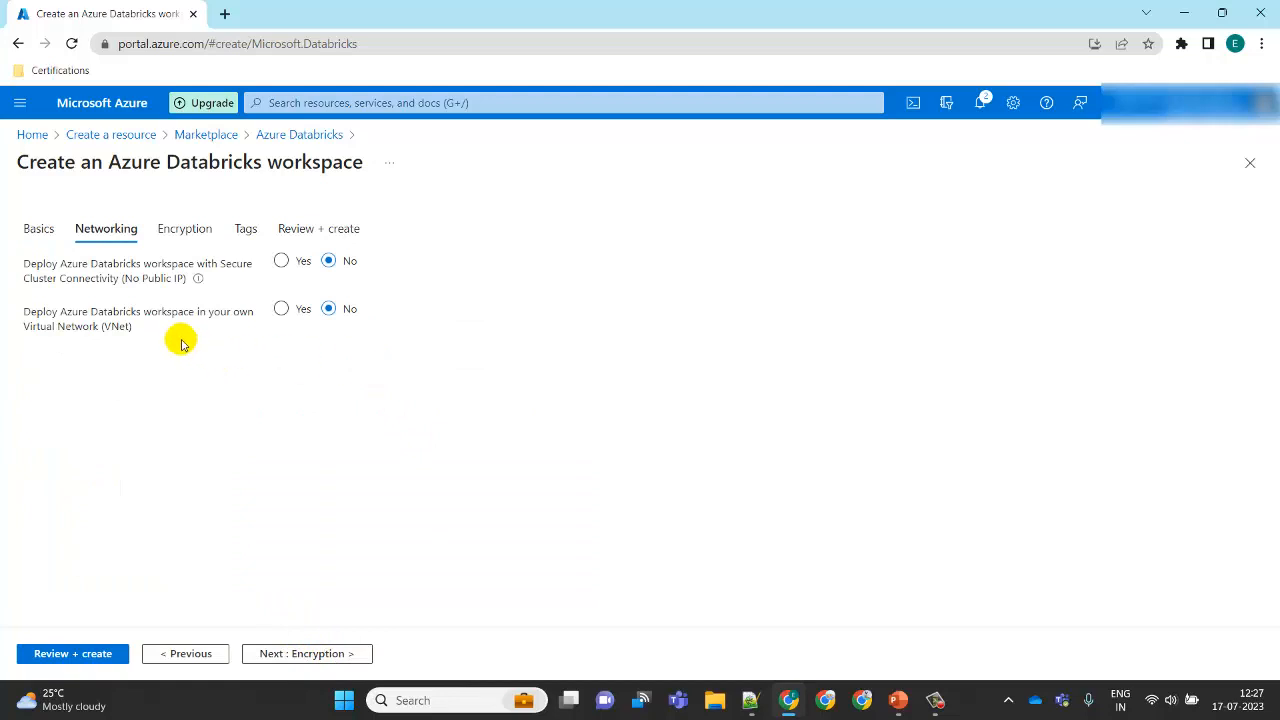
click(305, 655)
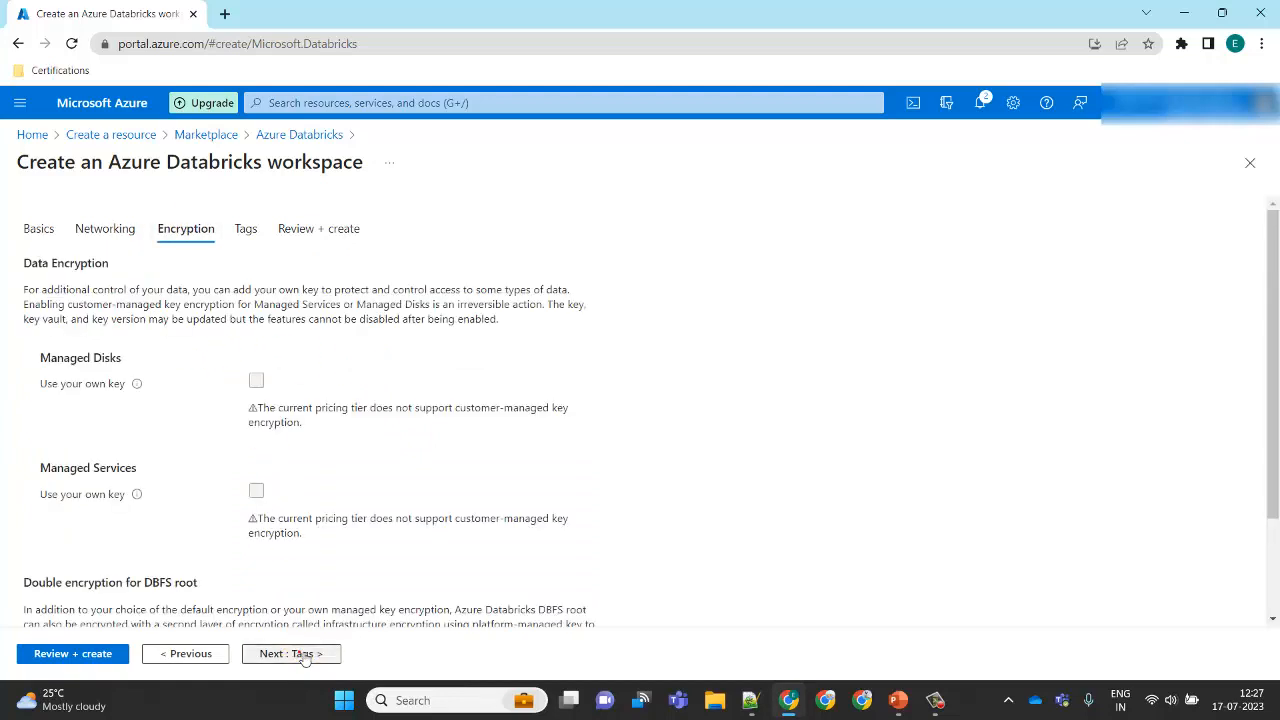
drag(1275, 312, 1272, 402)
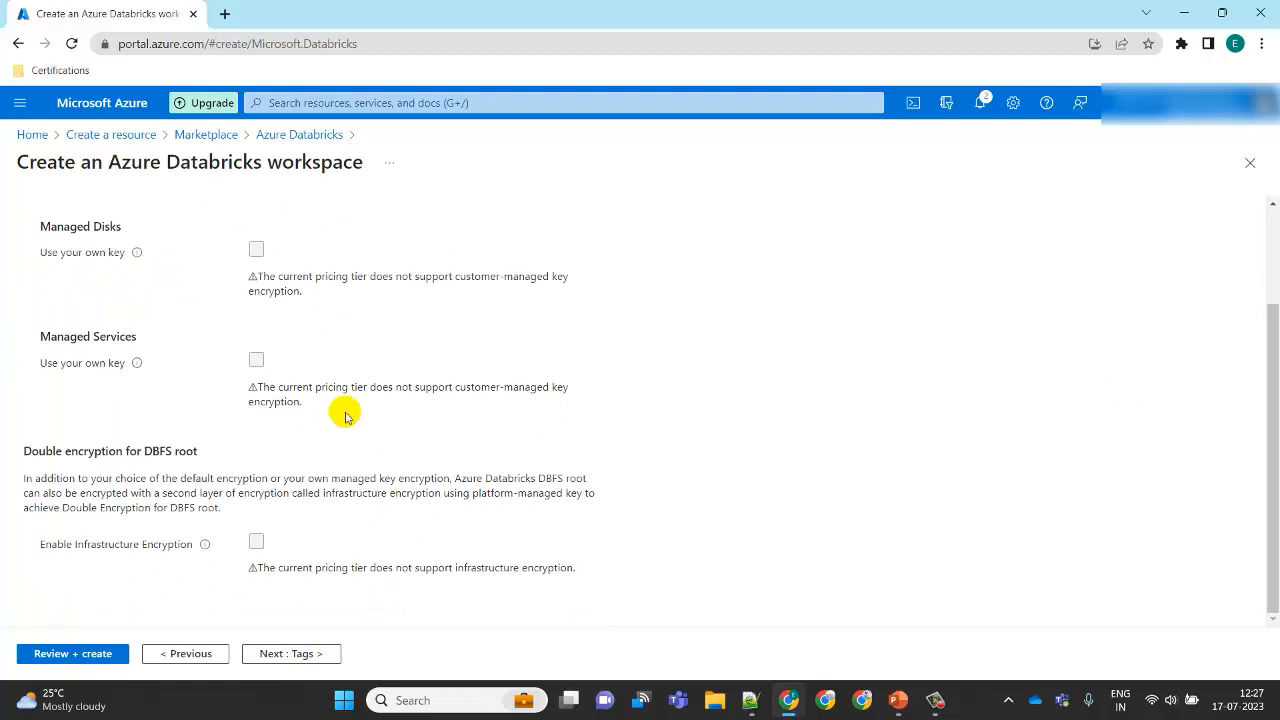
click(313, 650)
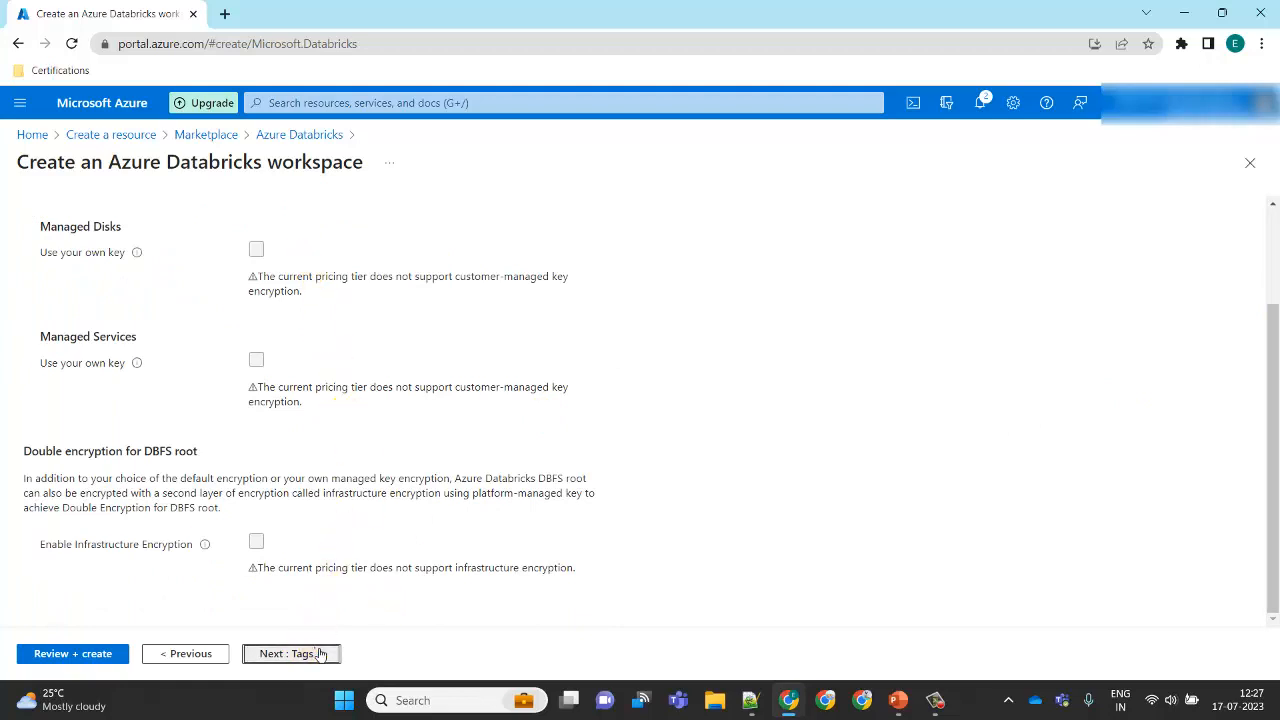
click(45, 657)
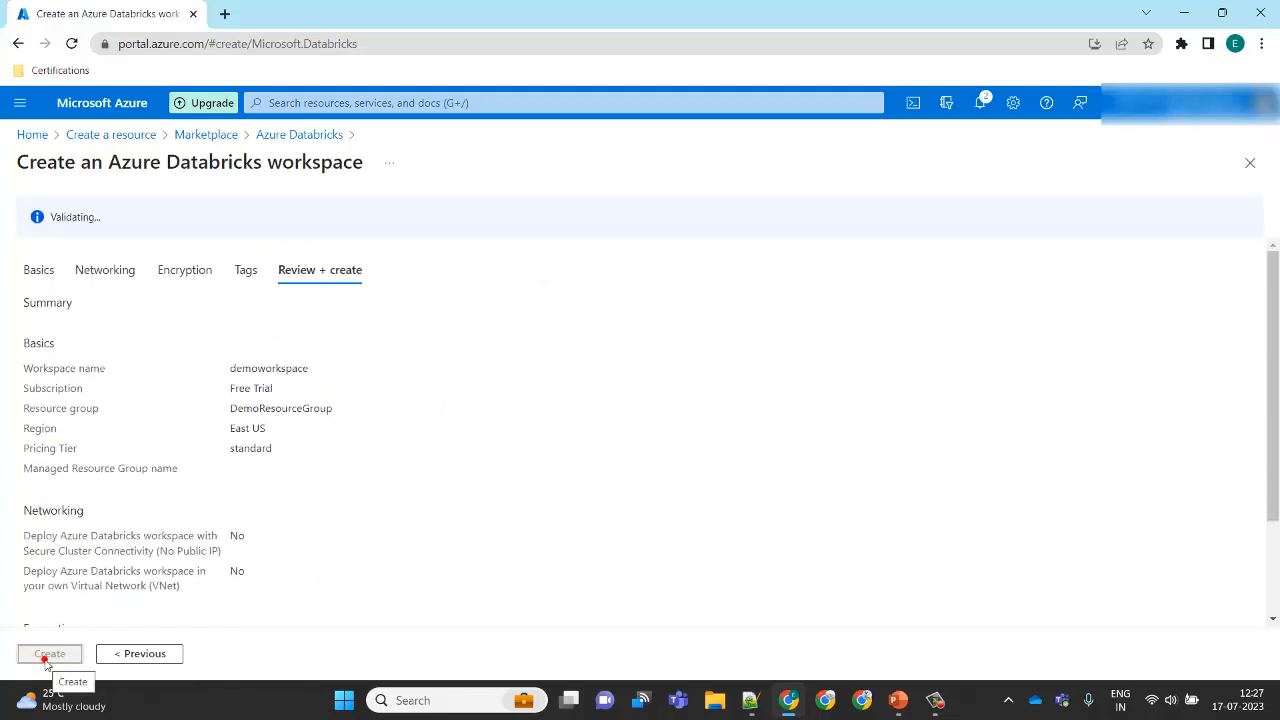
click(44, 660)
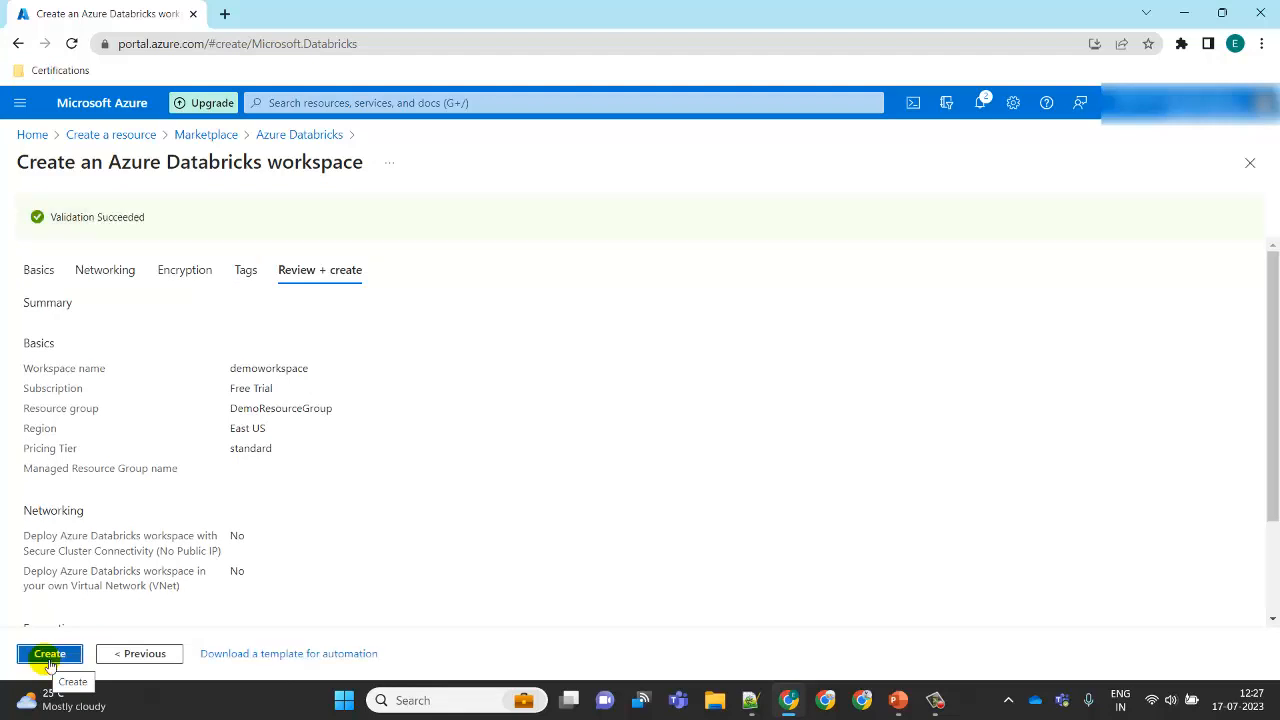
click(49, 664)
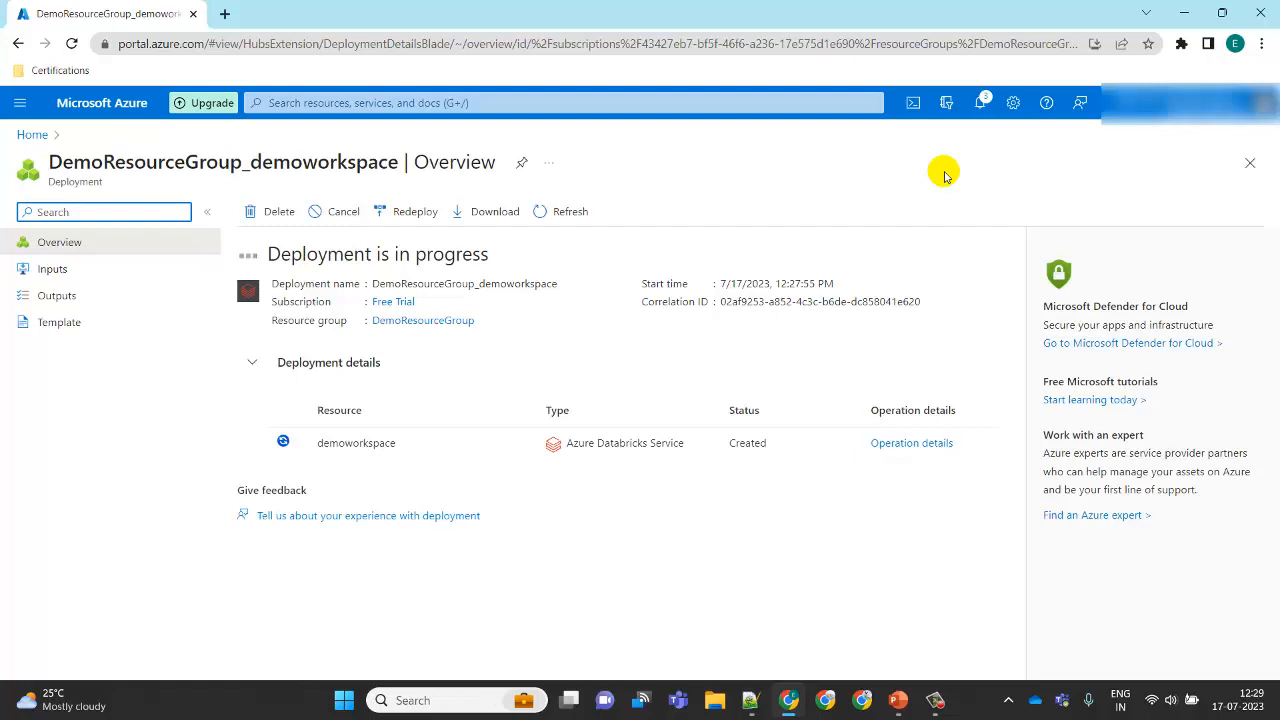
Step: Open the deployed demoworkspace resource through DemoResourceGroup and launch the Databricks workspace
click(770, 183)
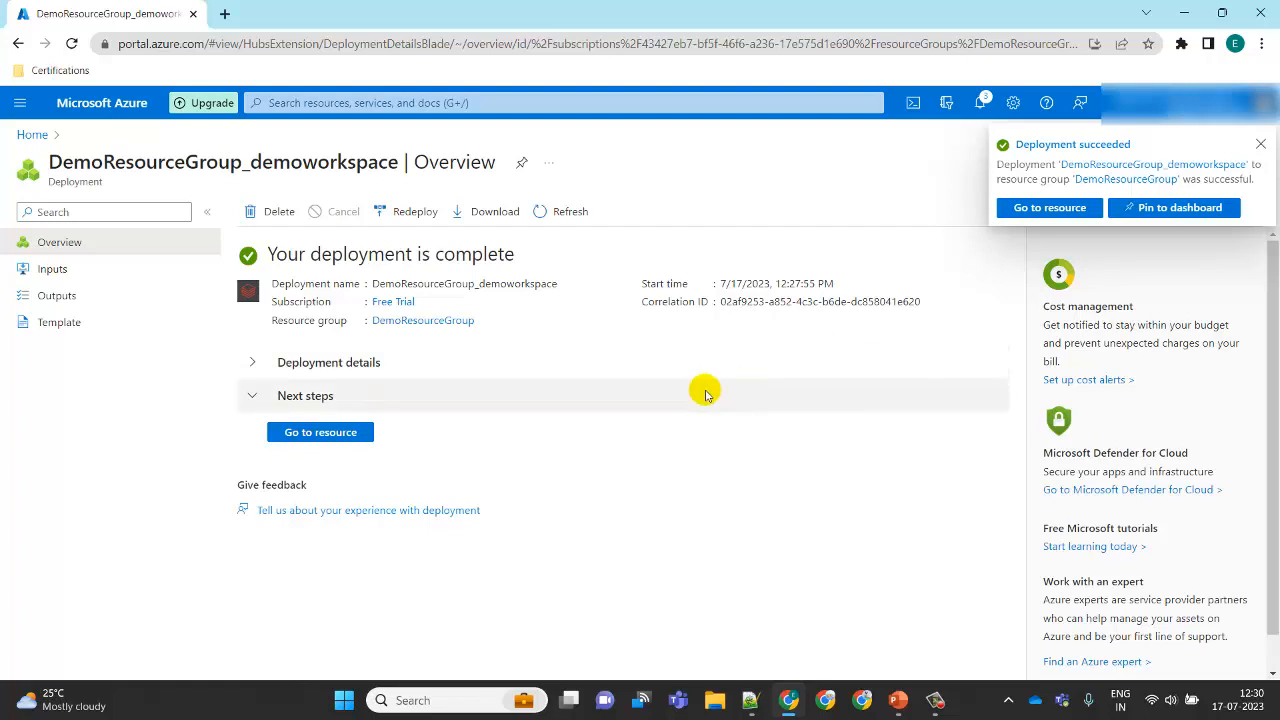
click(320, 432)
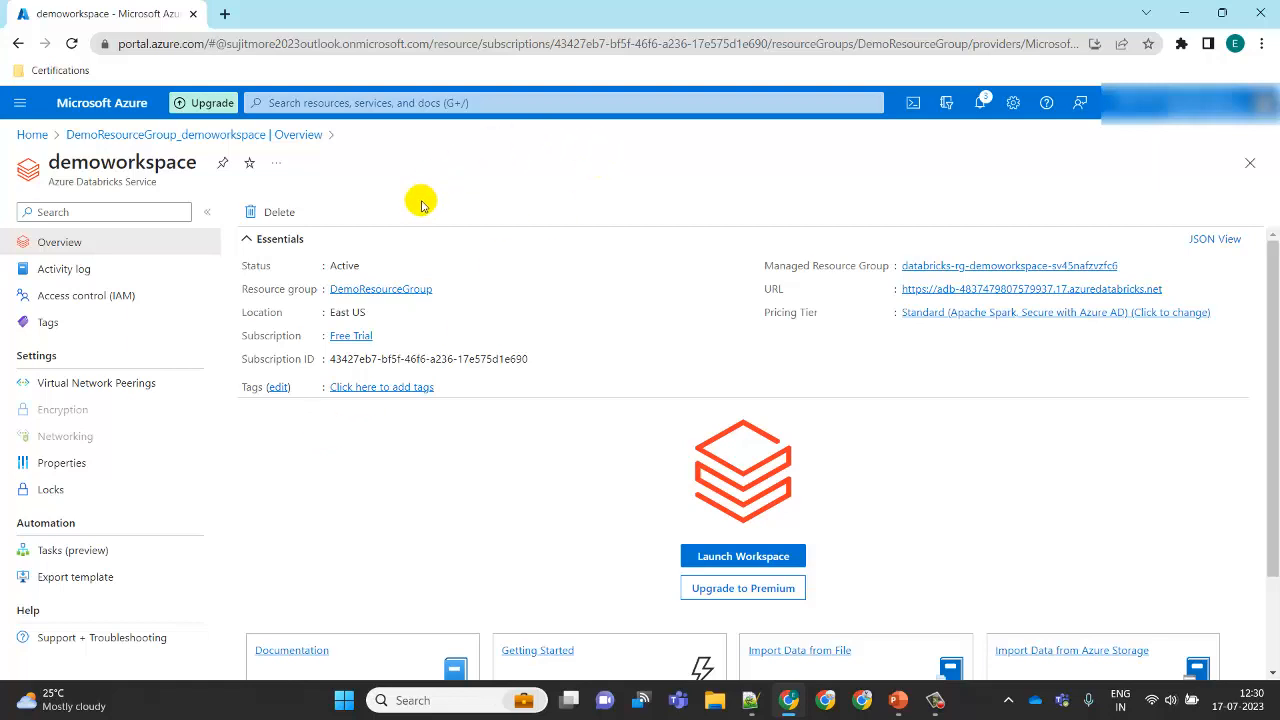
click(32, 135)
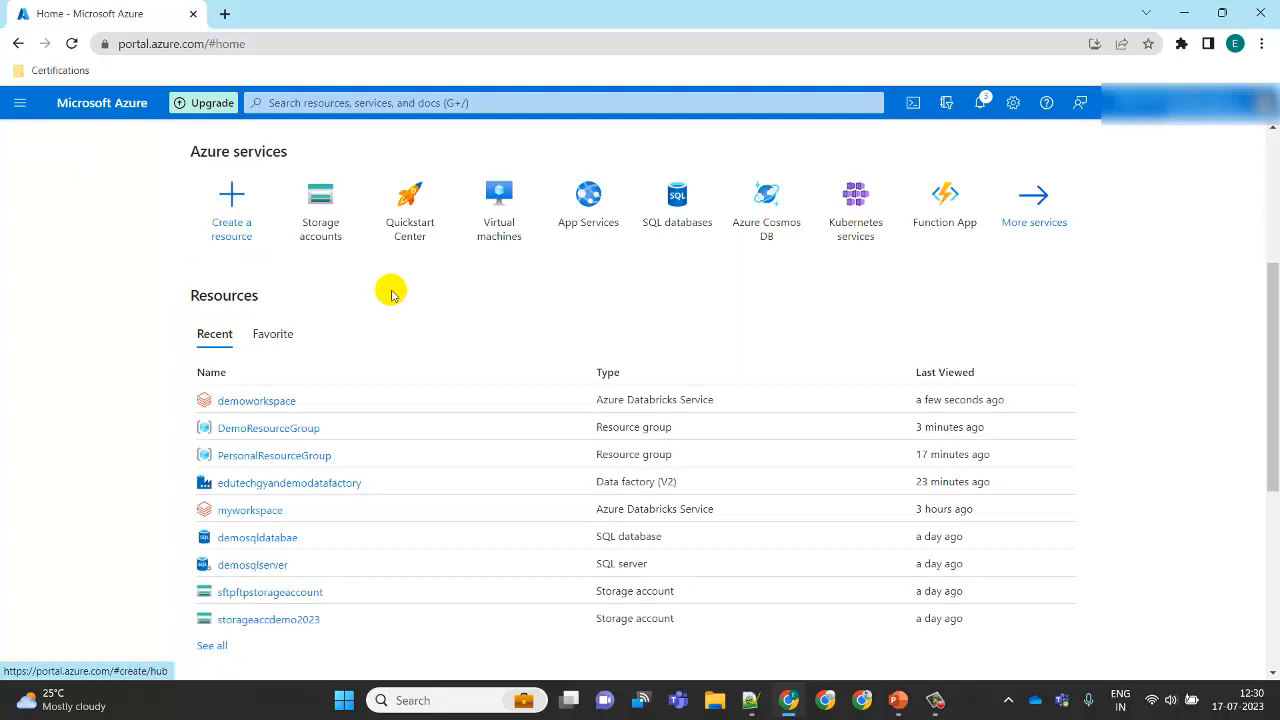
click(287, 430)
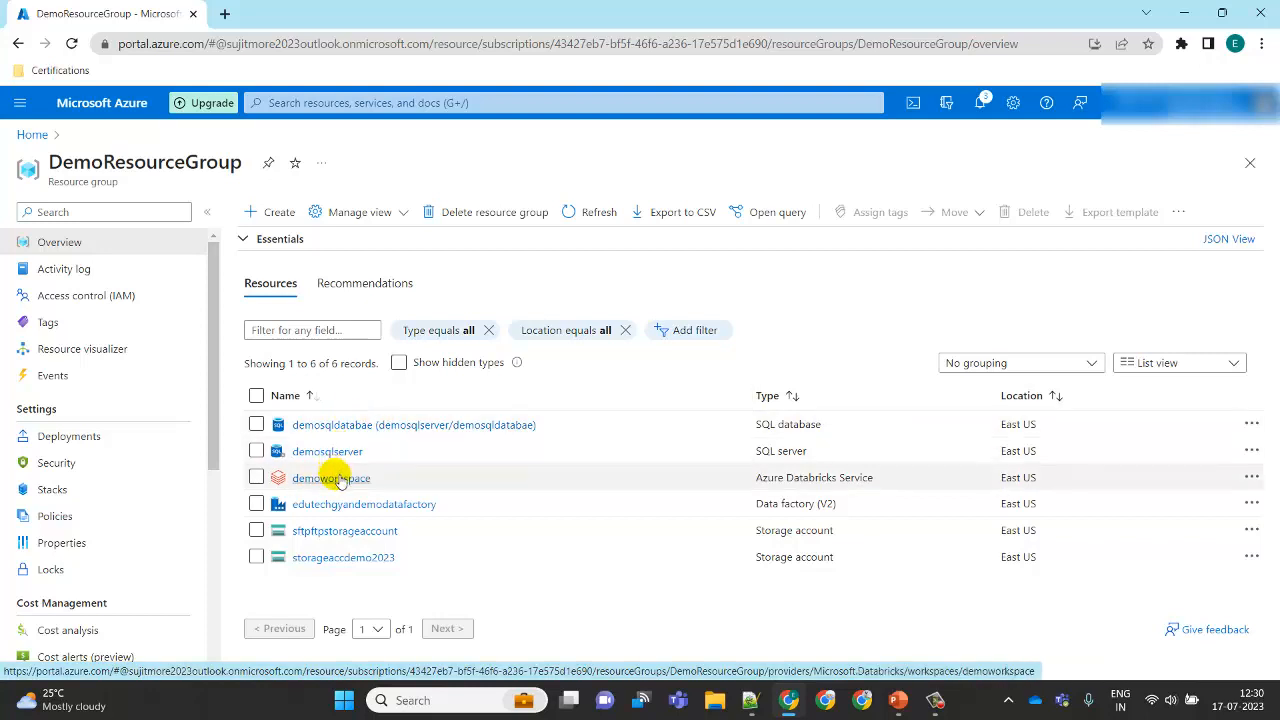
click(338, 479)
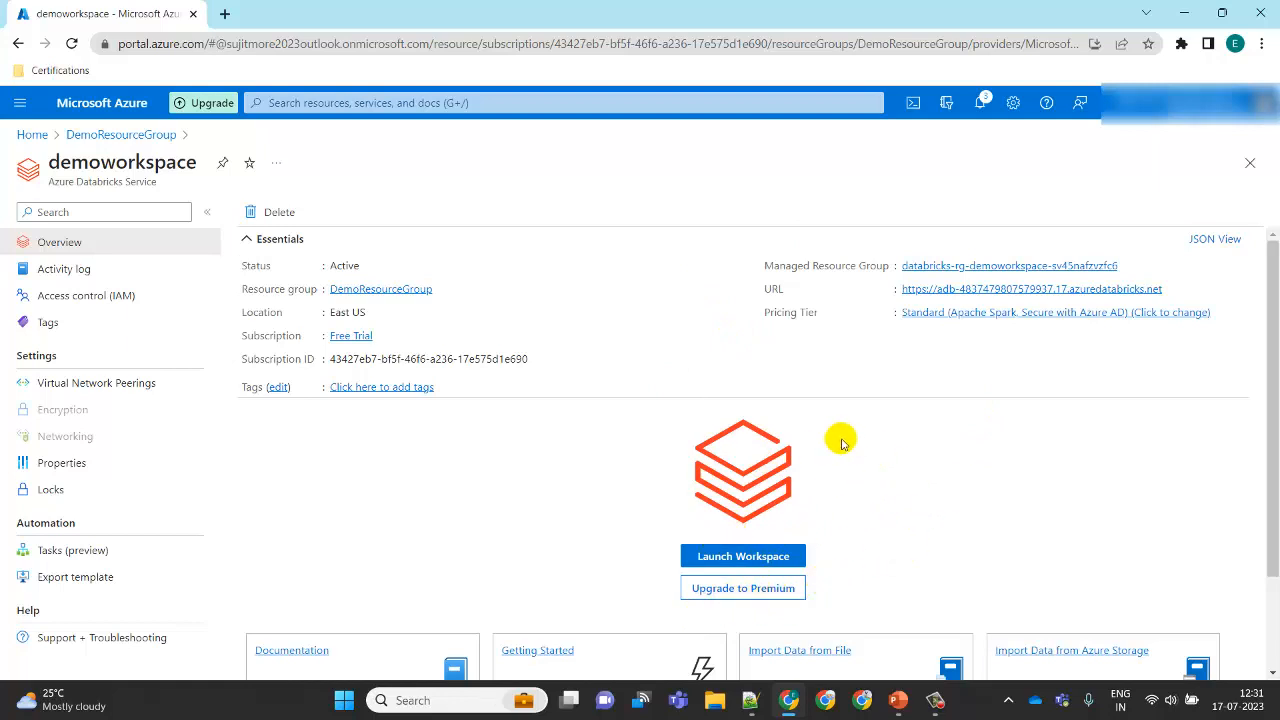
click(781, 558)
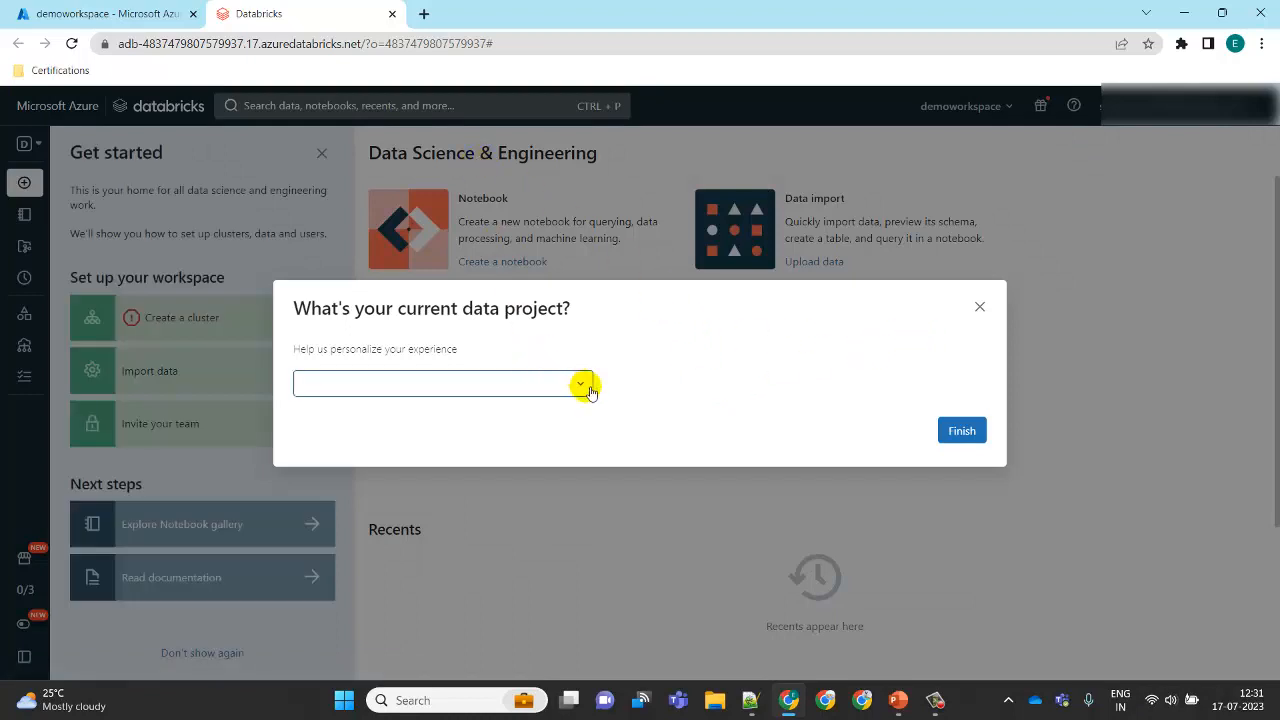
Step: Answer the data project prompt with "I don't know yet, inspire me!" and close the Get started panel
click(588, 389)
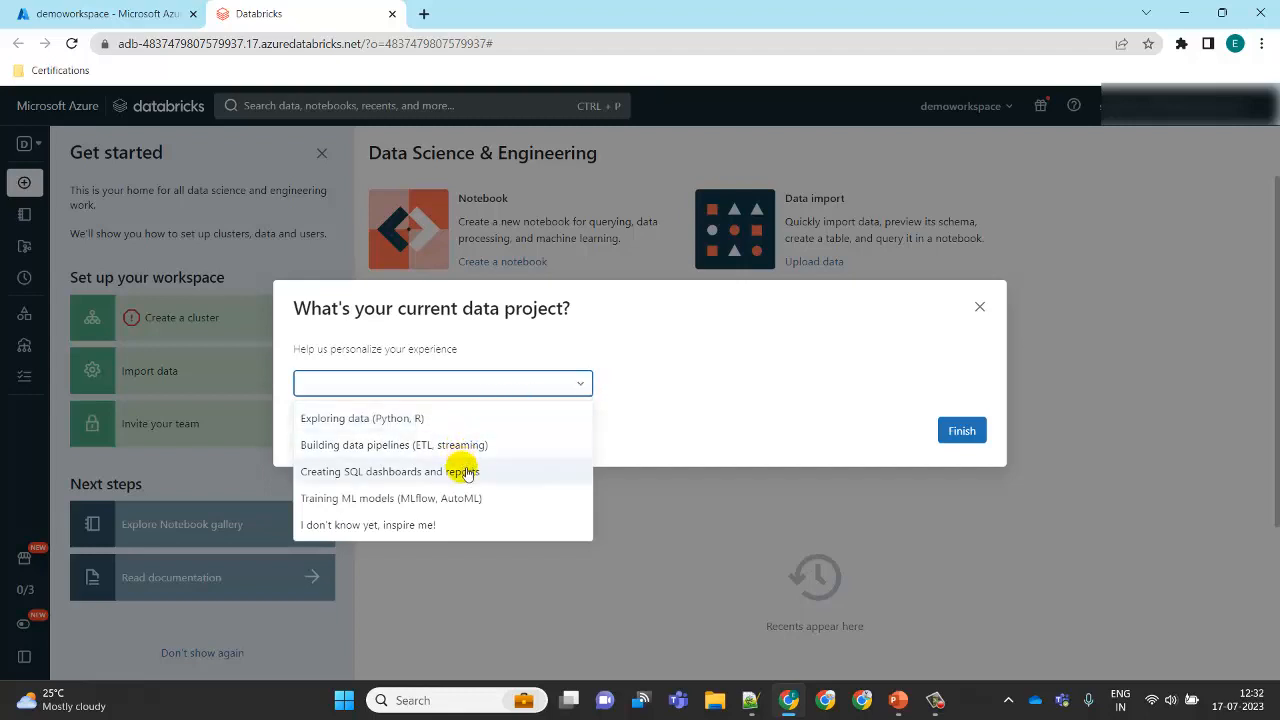
click(401, 526)
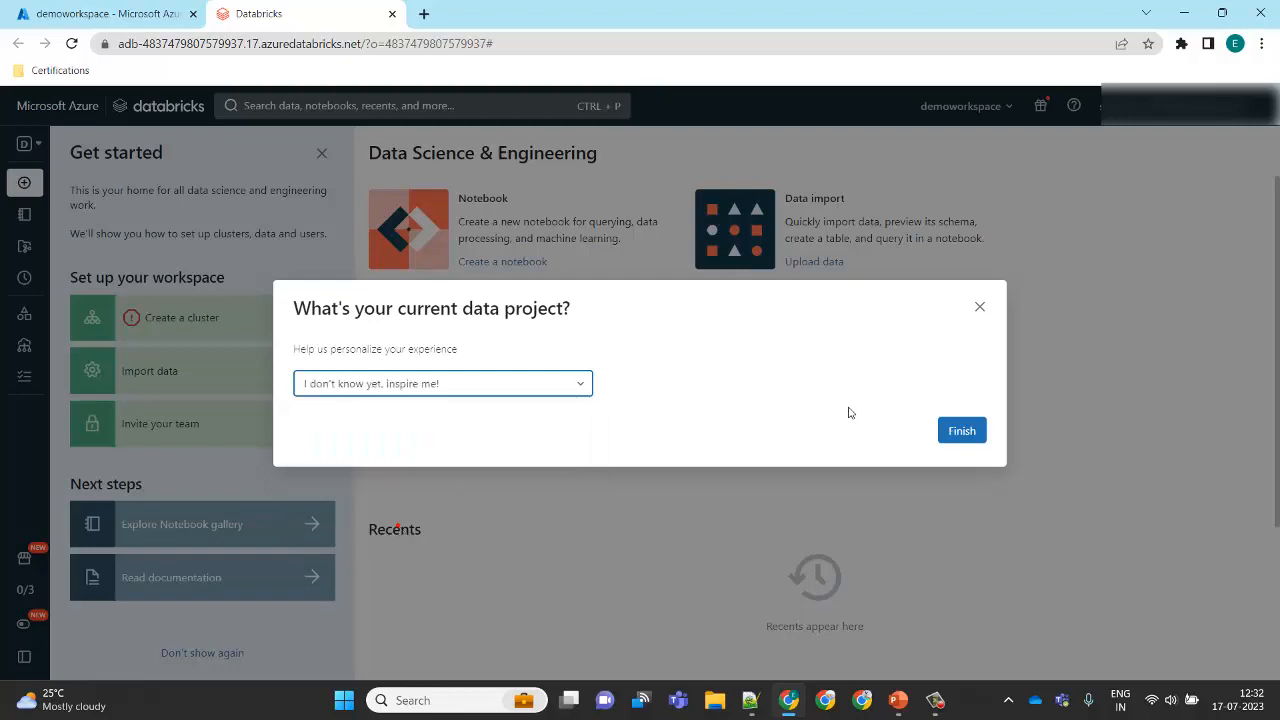
click(958, 436)
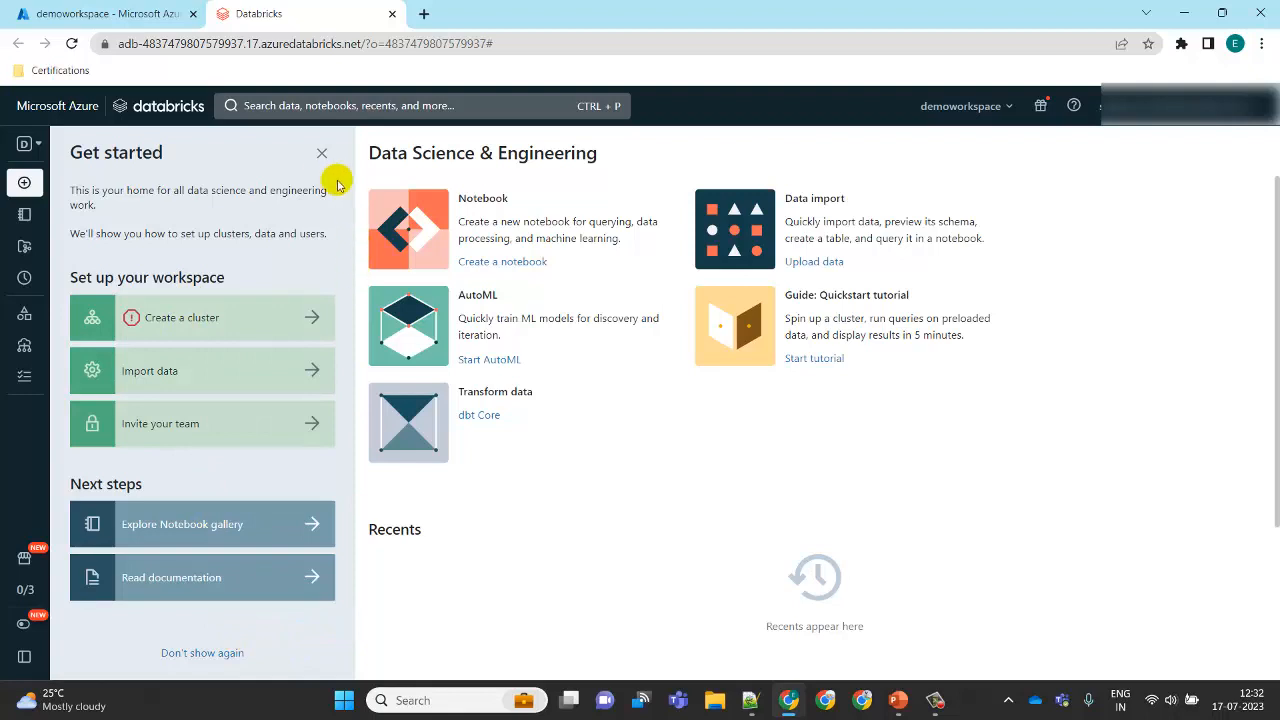
click(321, 152)
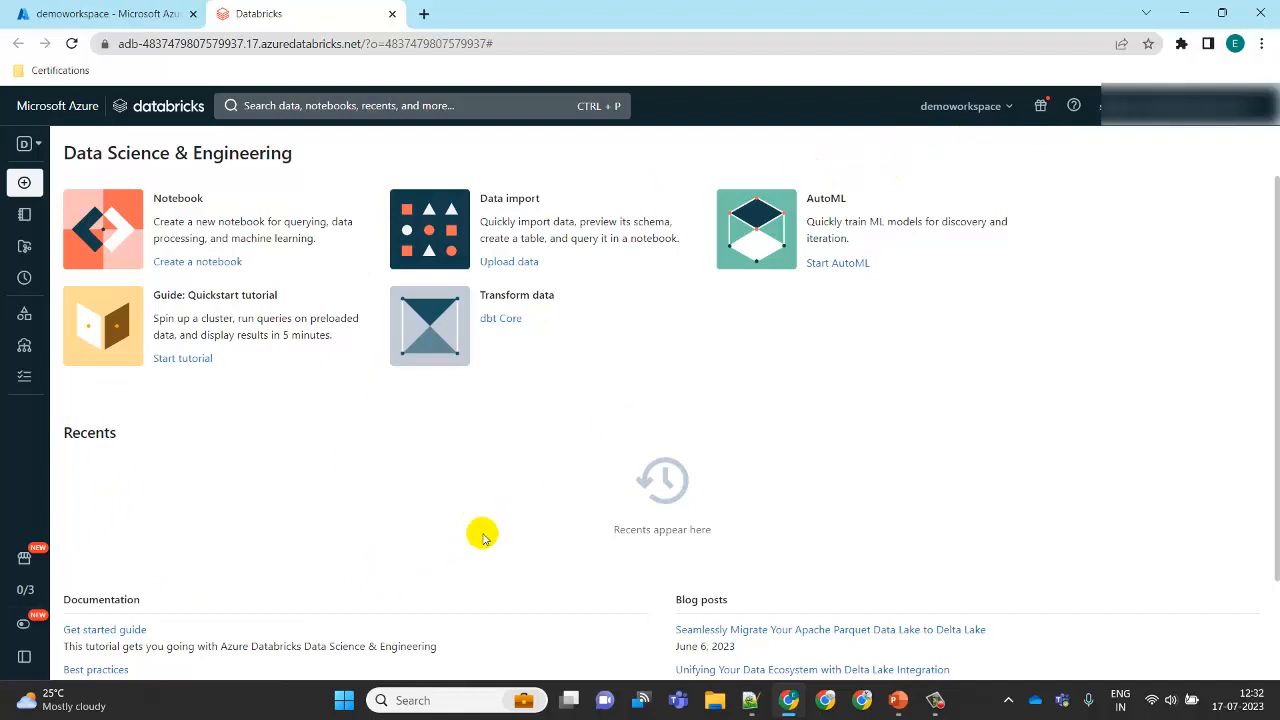
mouse_move(30, 628)
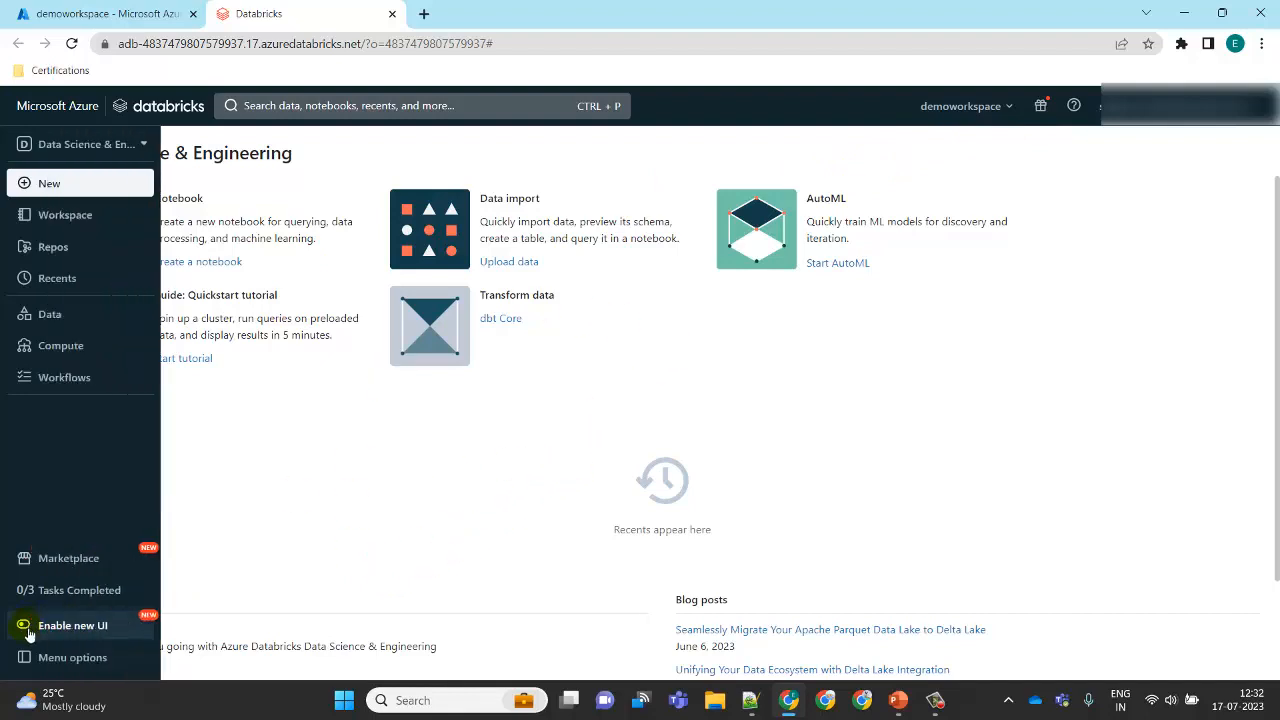
Step: Set the sidebar menu display option to Expand
click(49, 667)
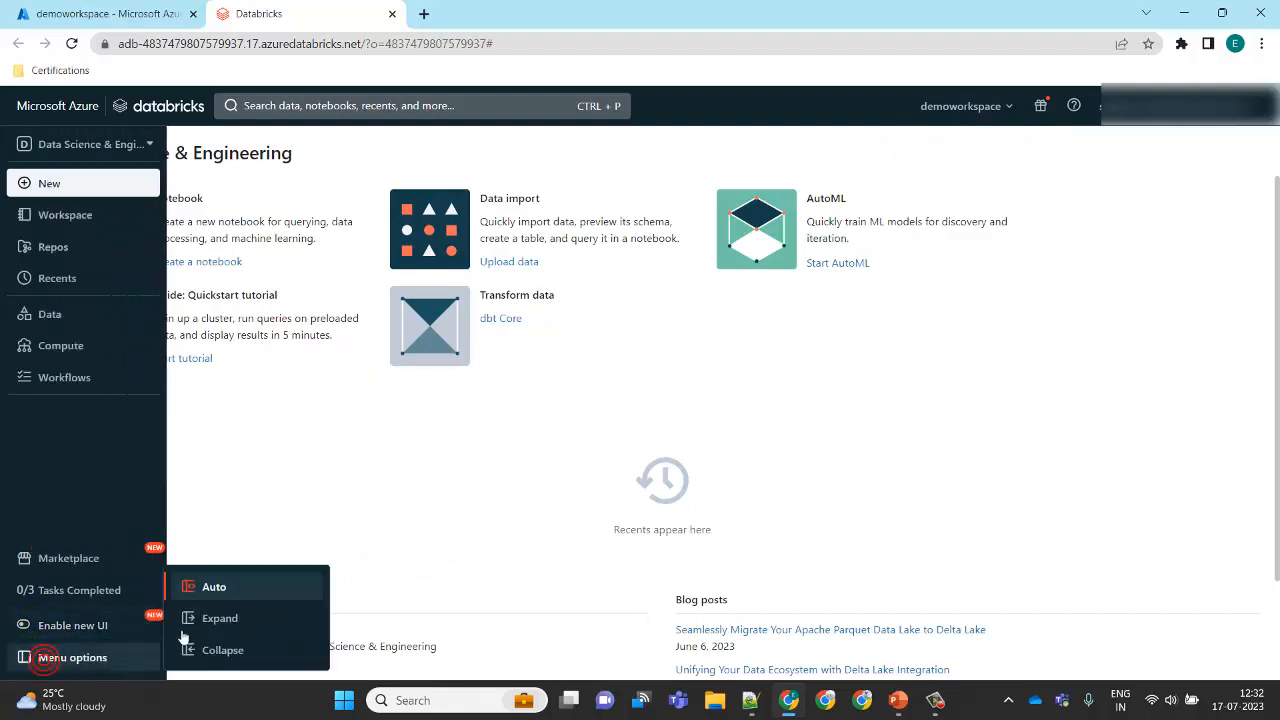
click(216, 619)
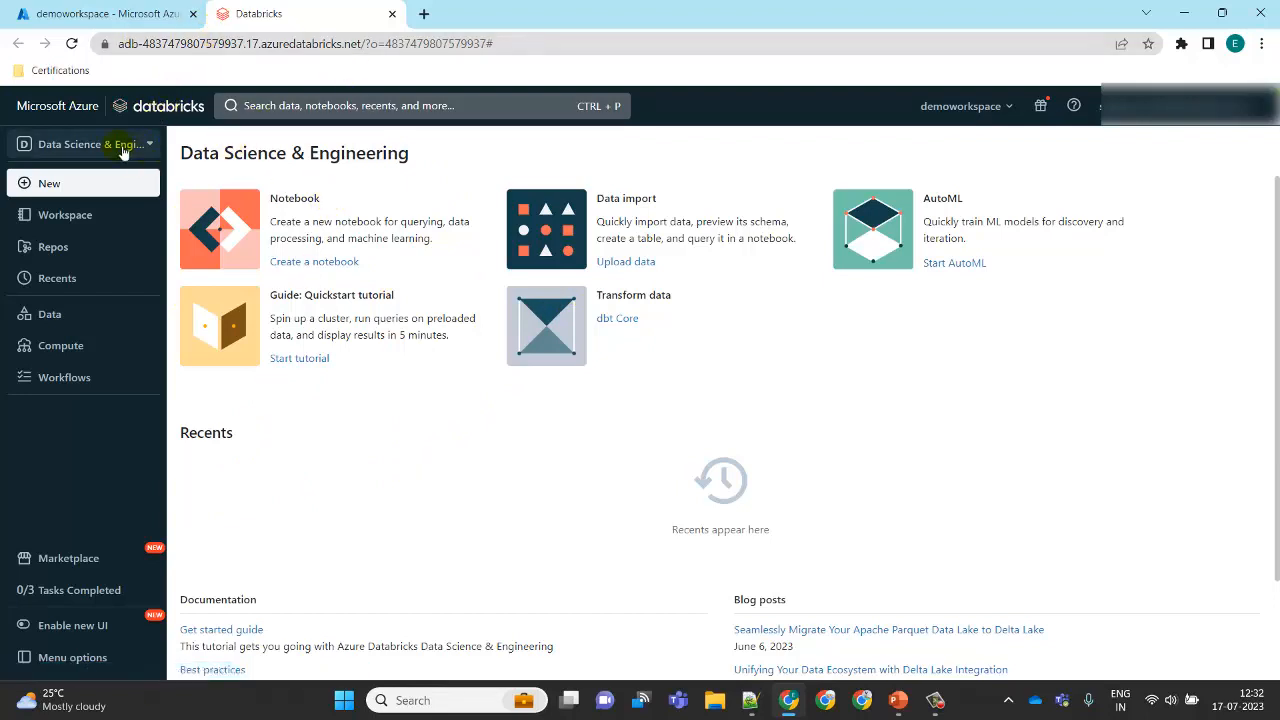
Step: Switch the persona to Machine Learning to view its options, then return to Data Science & Engineering
click(153, 145)
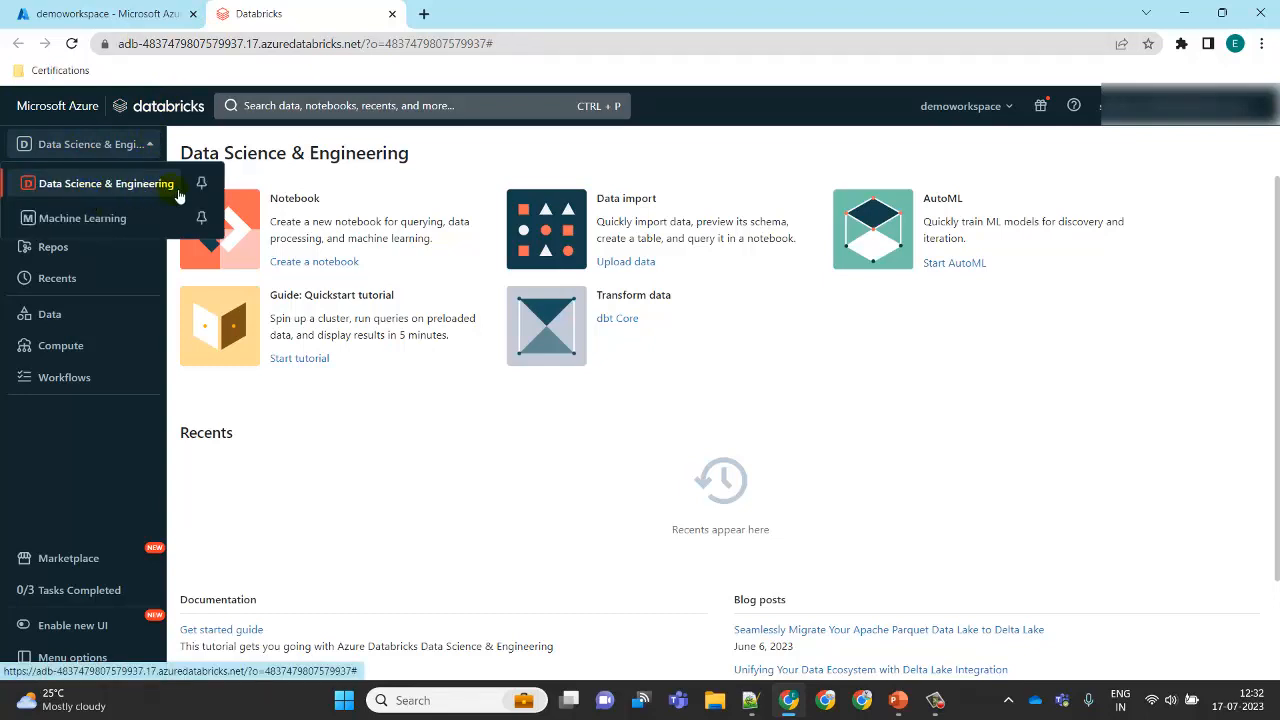
click(124, 219)
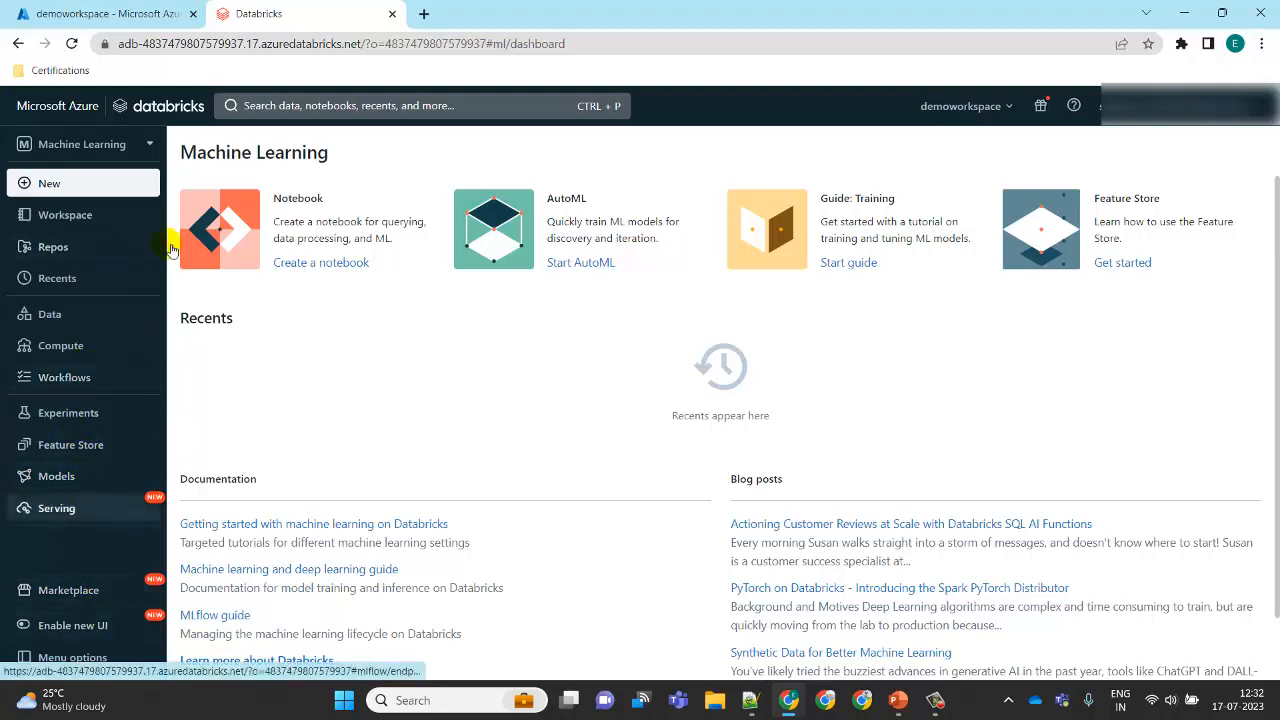
click(147, 145)
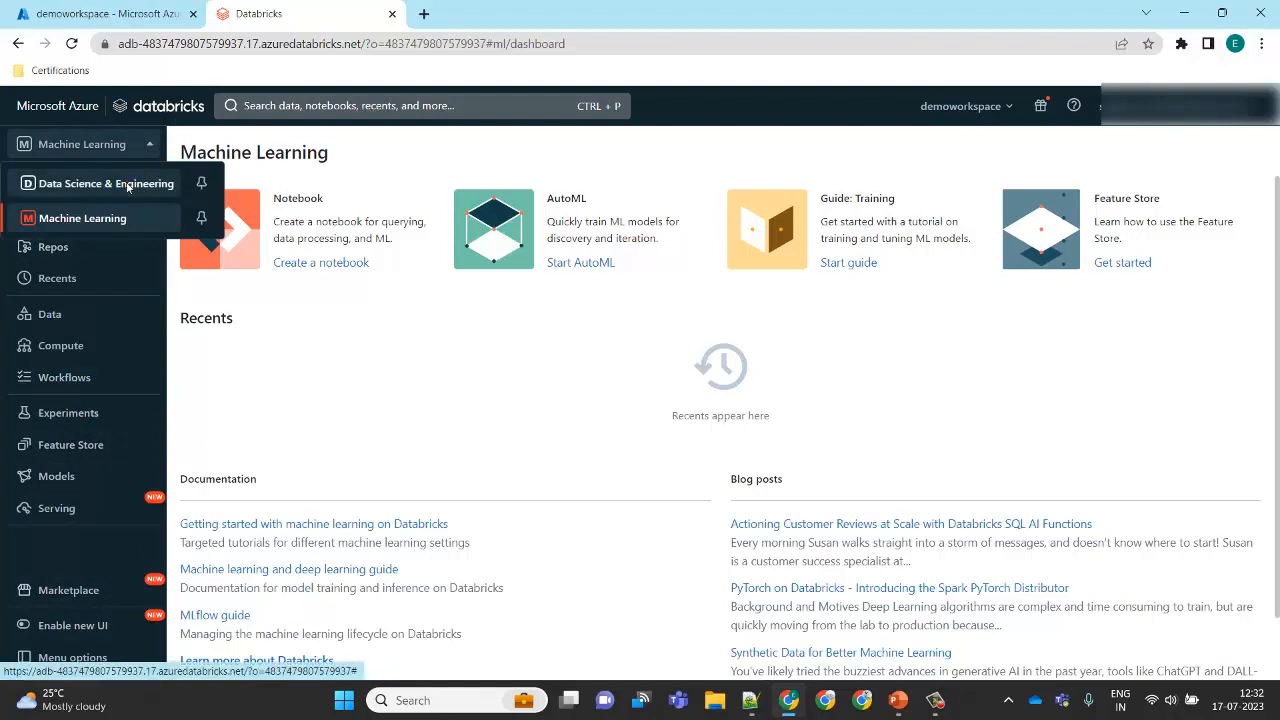
click(127, 183)
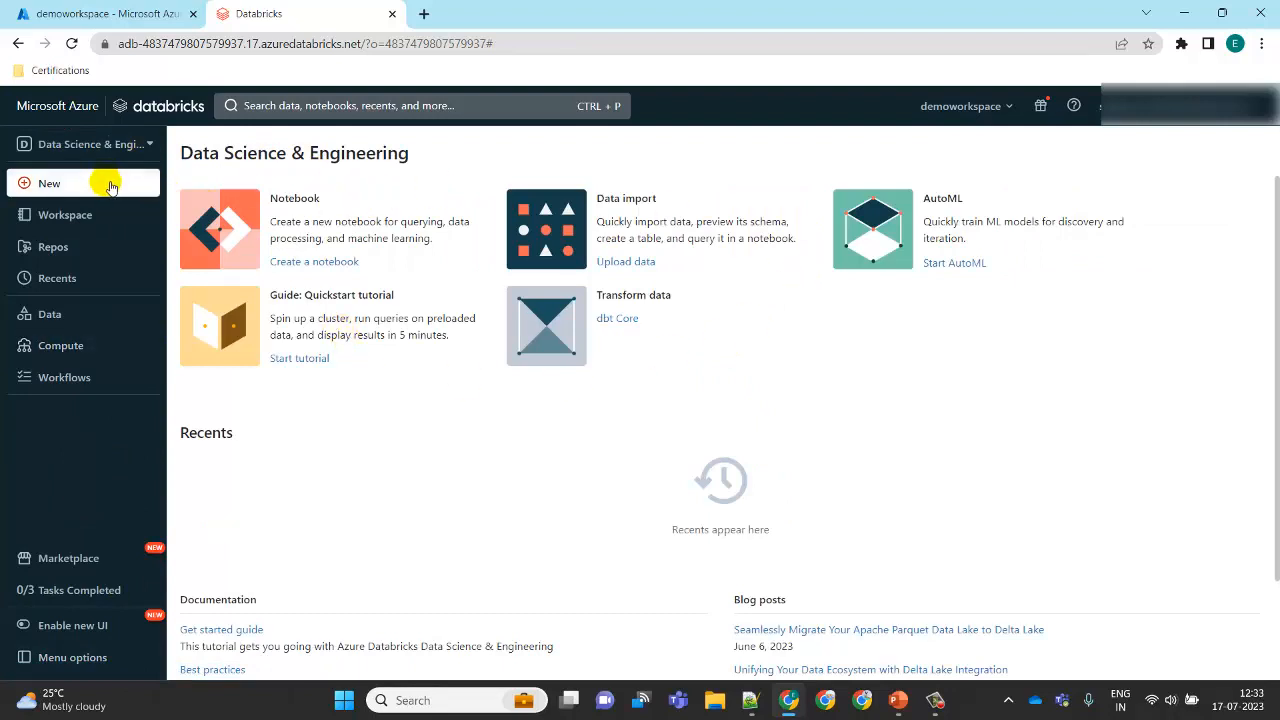
Step: Open the Workspace browser panel and pin it open
click(70, 186)
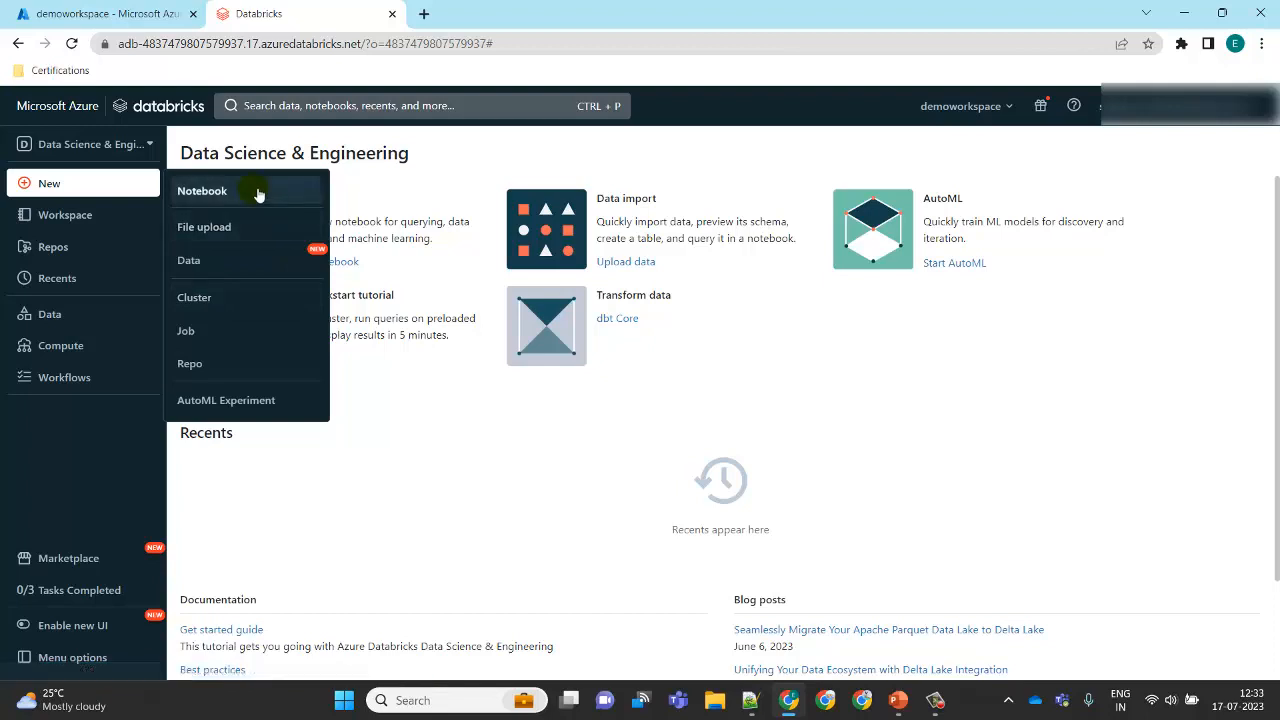
click(97, 215)
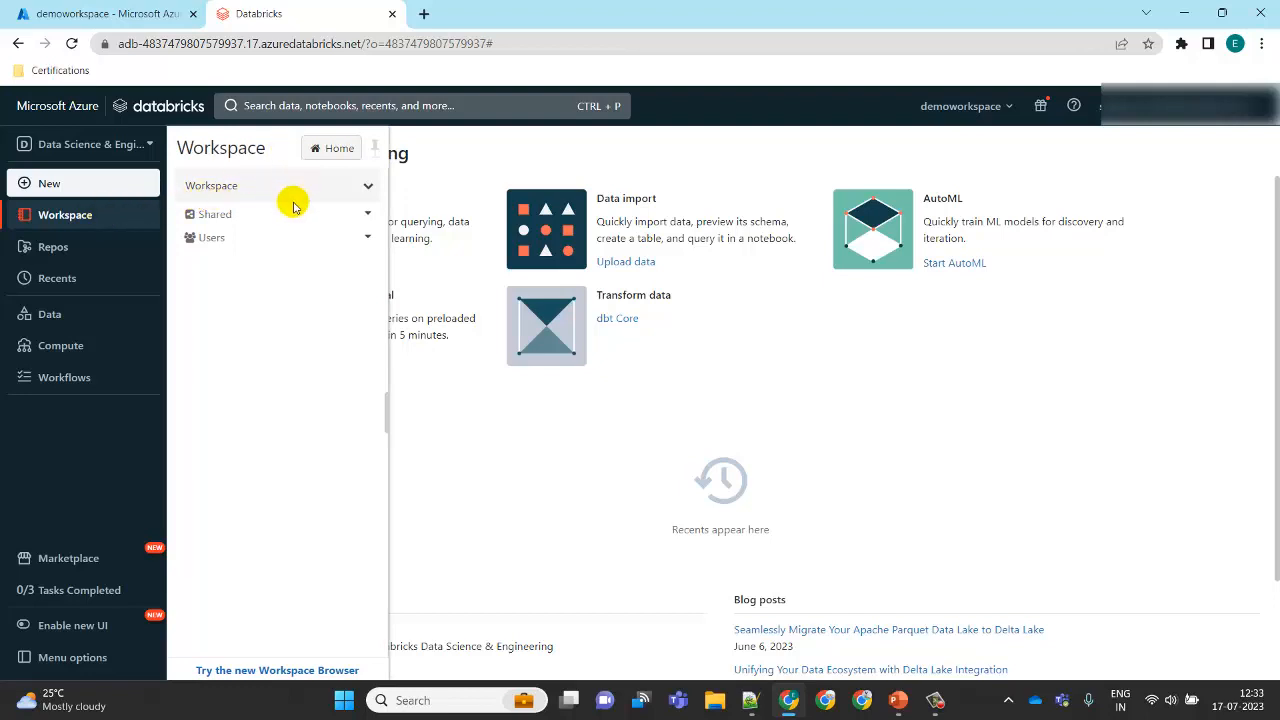
click(377, 150)
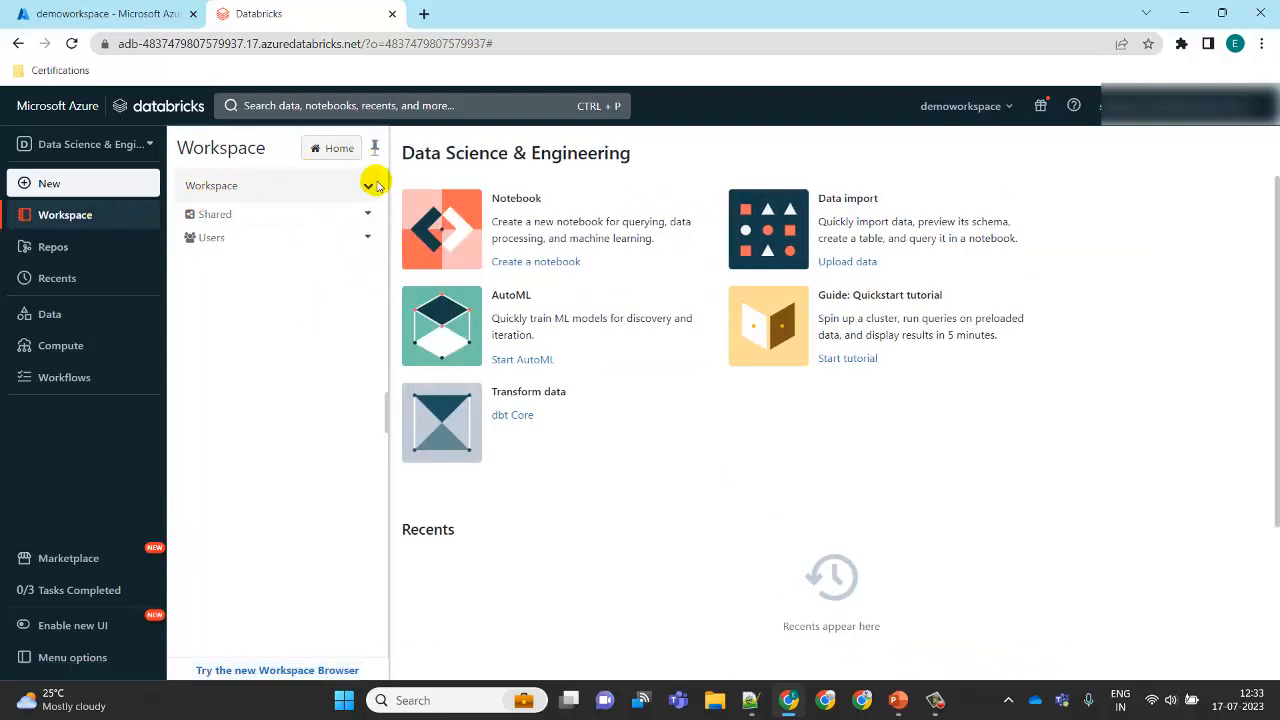
Step: Examine the menus of the Workspace root and Shared folders
click(369, 187)
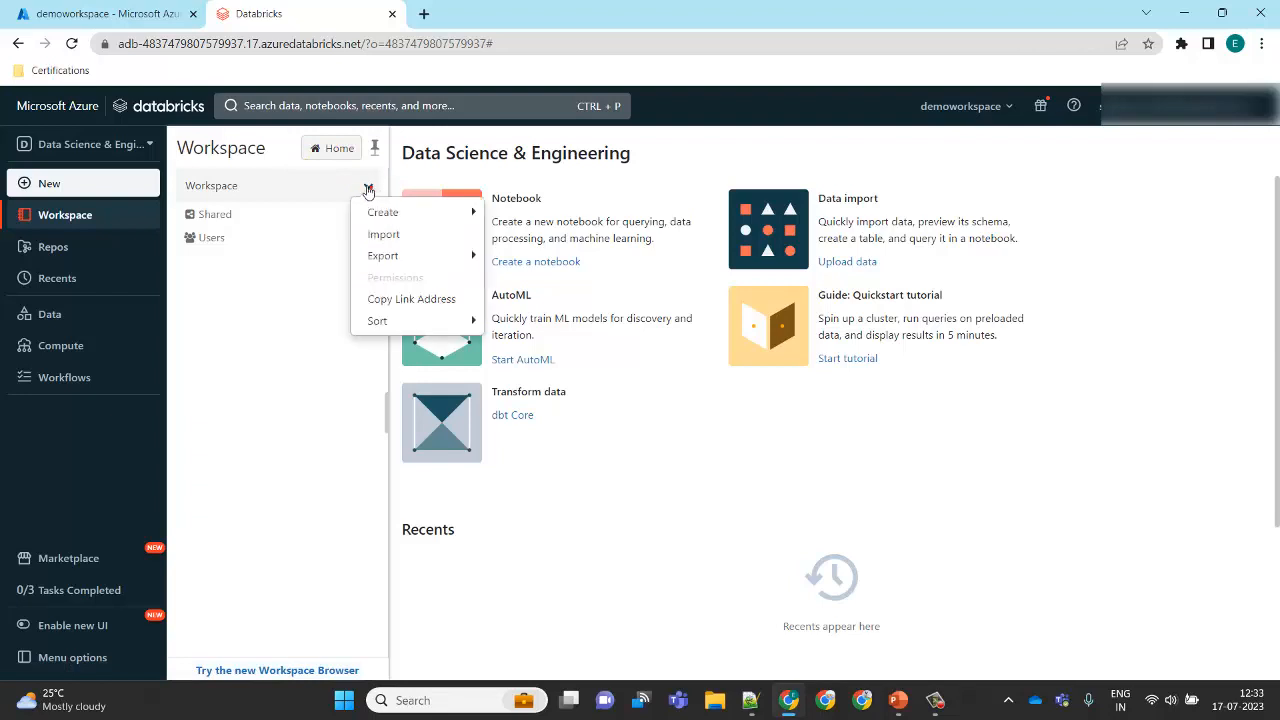
mouse_move(417, 209)
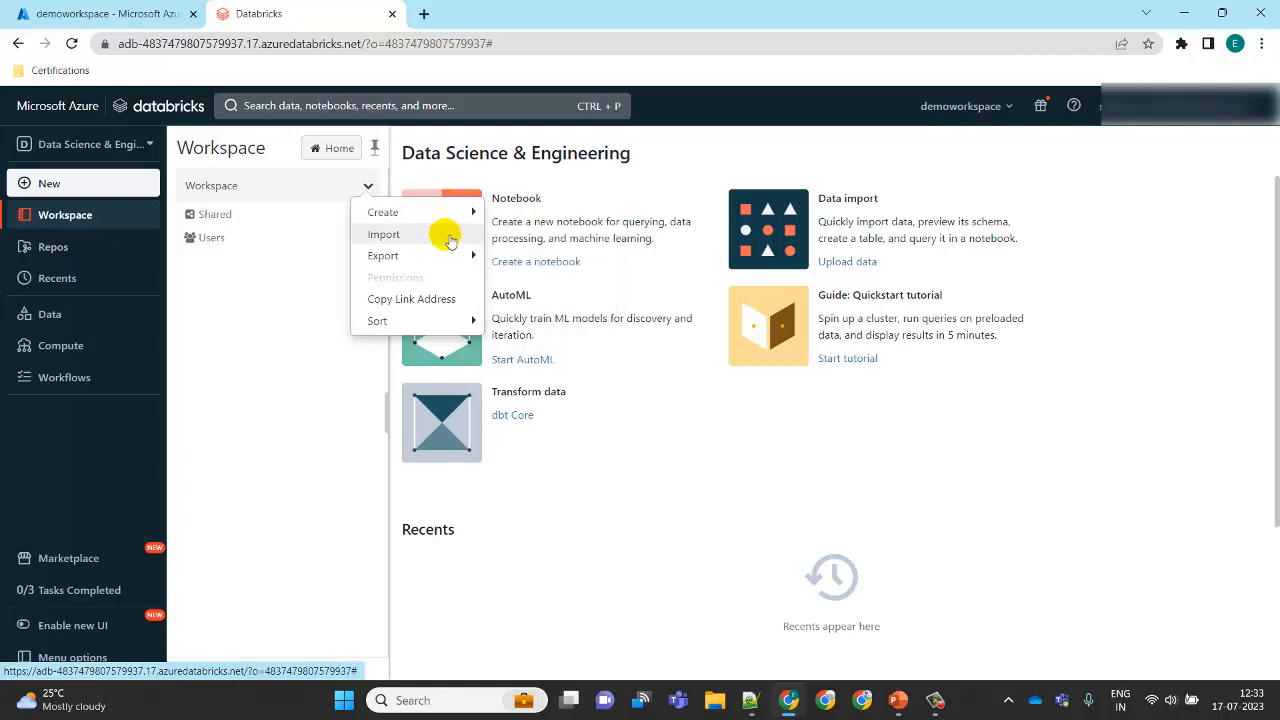
mouse_move(458, 260)
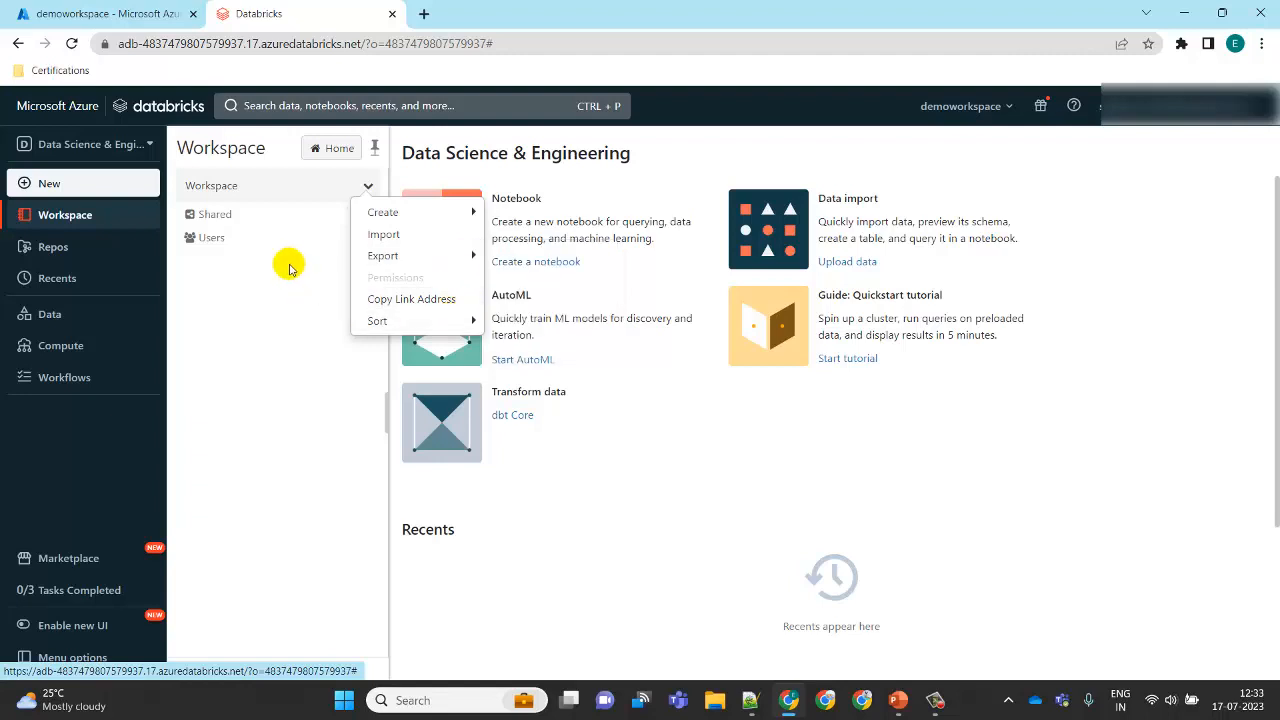
click(256, 214)
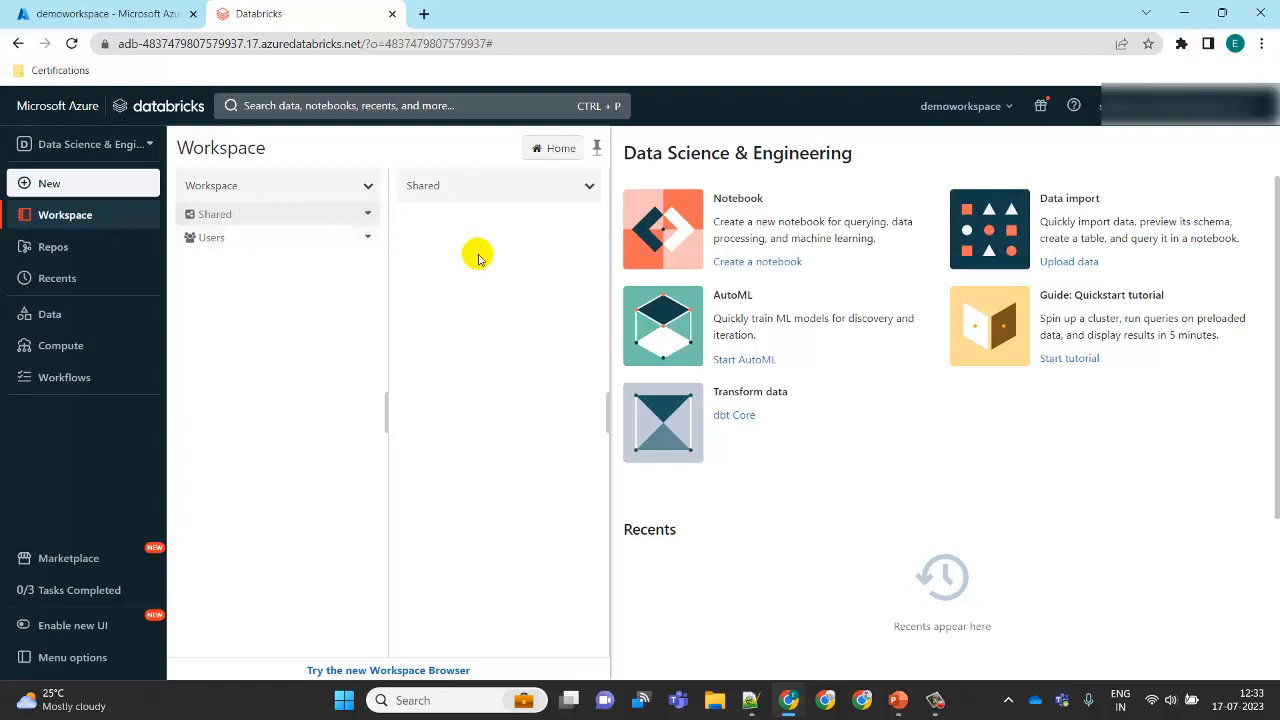
click(591, 187)
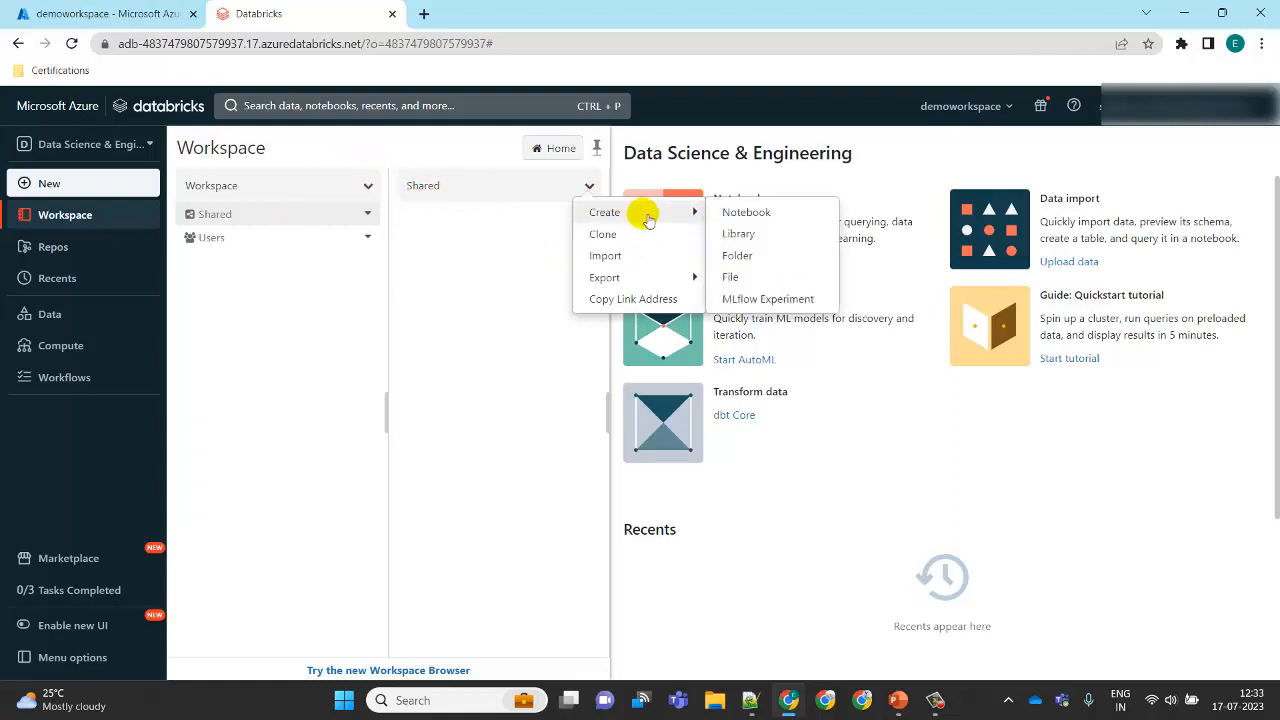
mouse_move(697, 213)
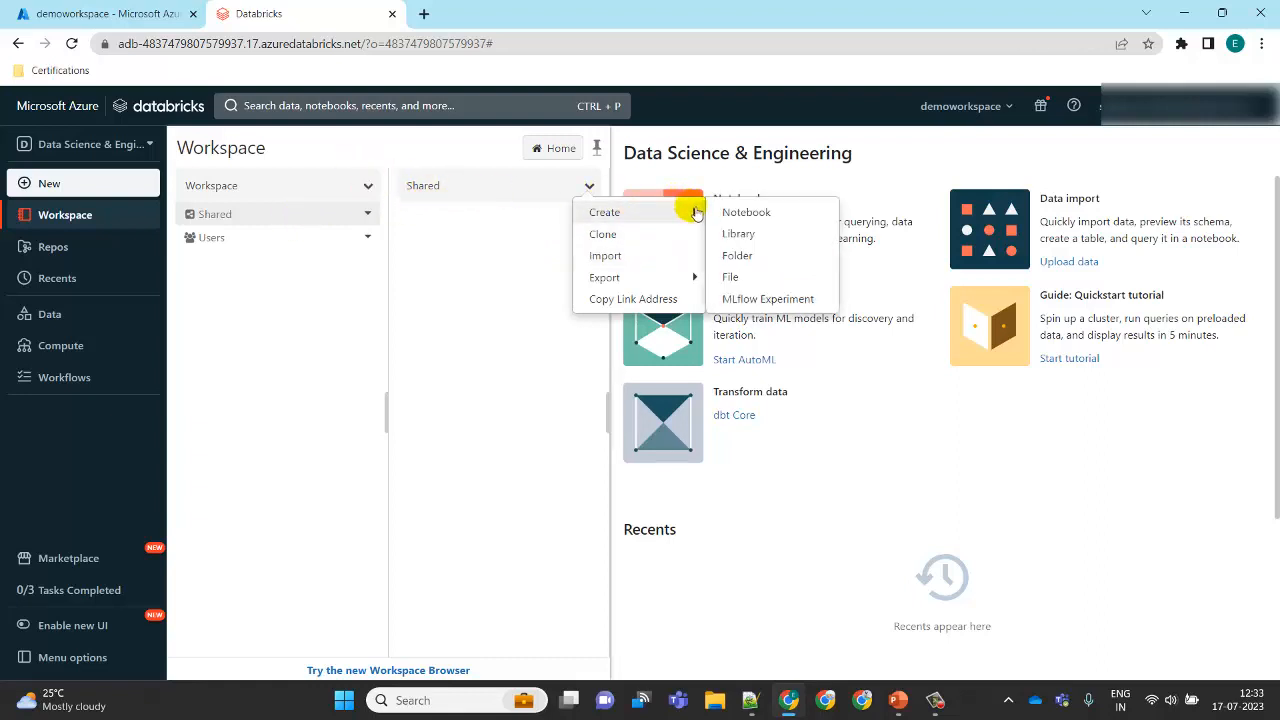
Step: Create a new notebook in your own folder under Users and dismiss the SQL warehouses notice
click(308, 246)
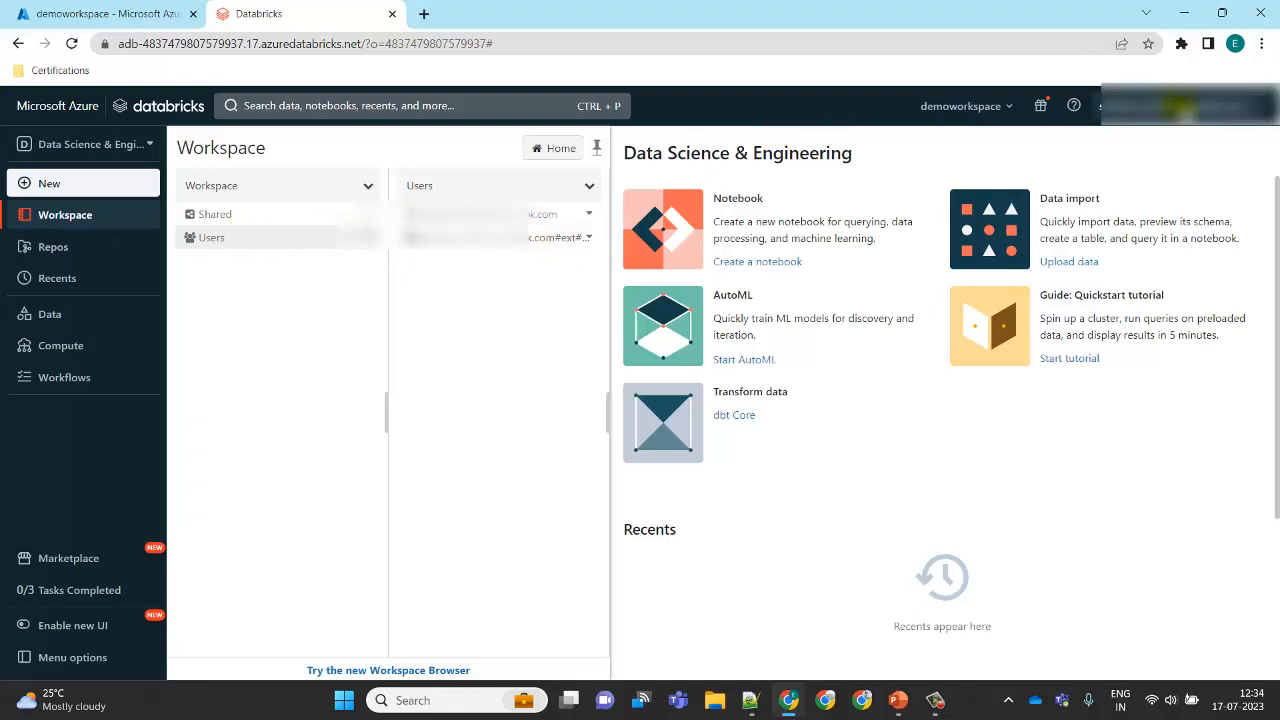
click(578, 213)
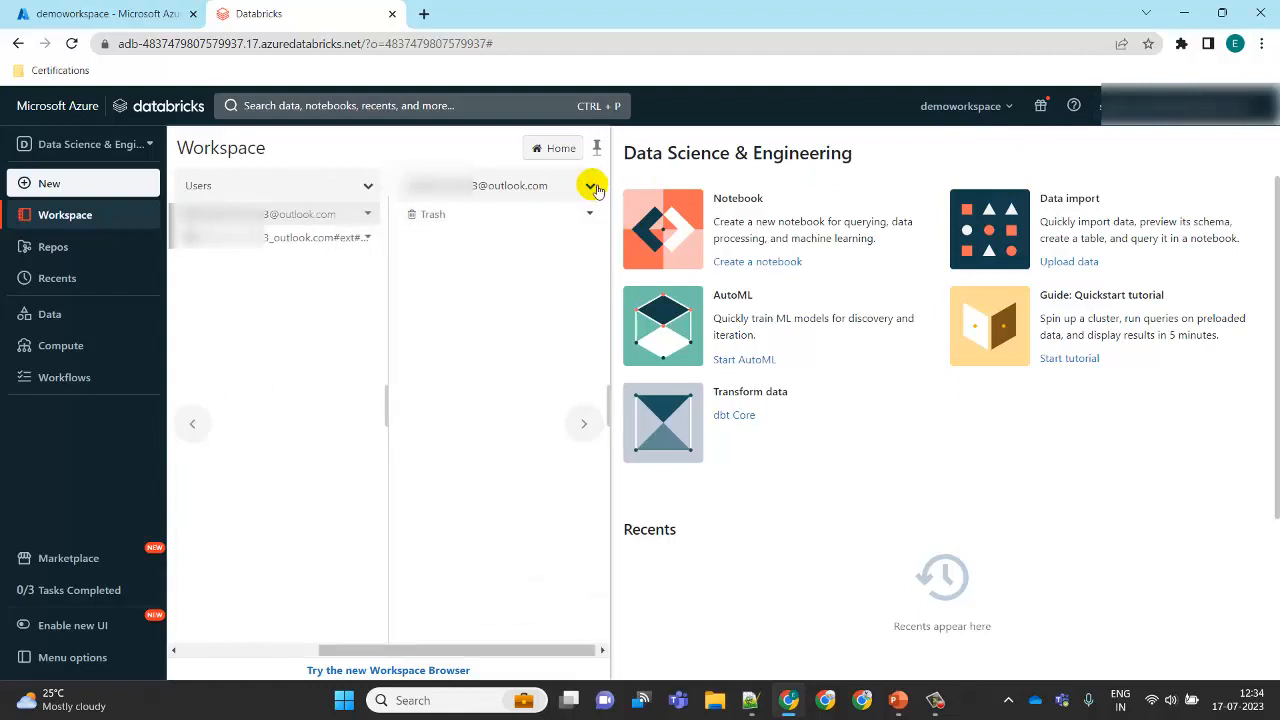
click(591, 187)
mouse_move(646, 214)
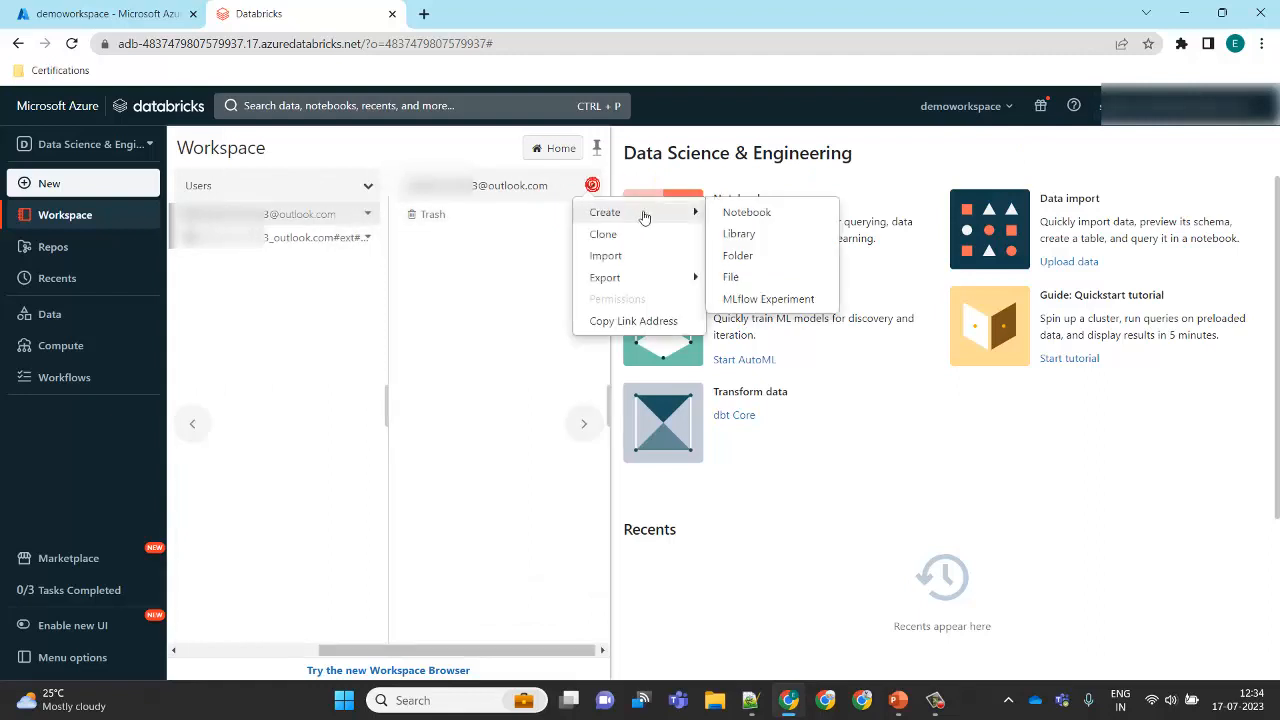
click(762, 213)
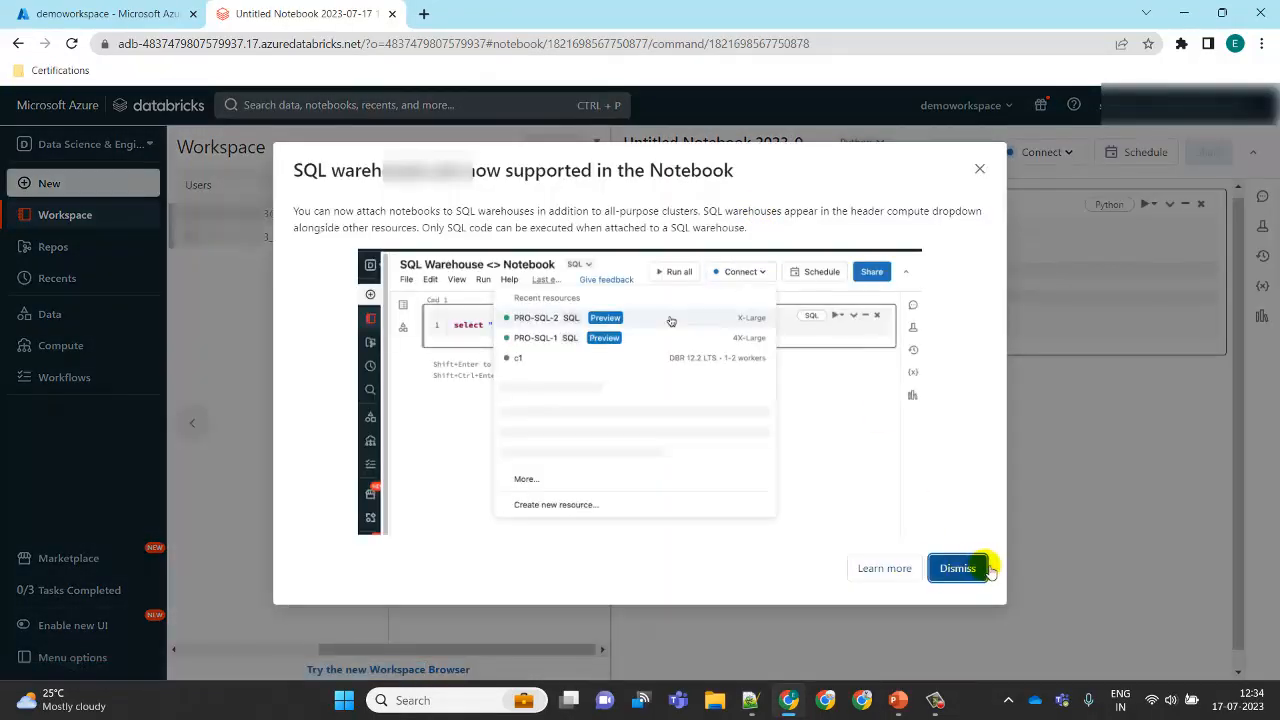
click(958, 568)
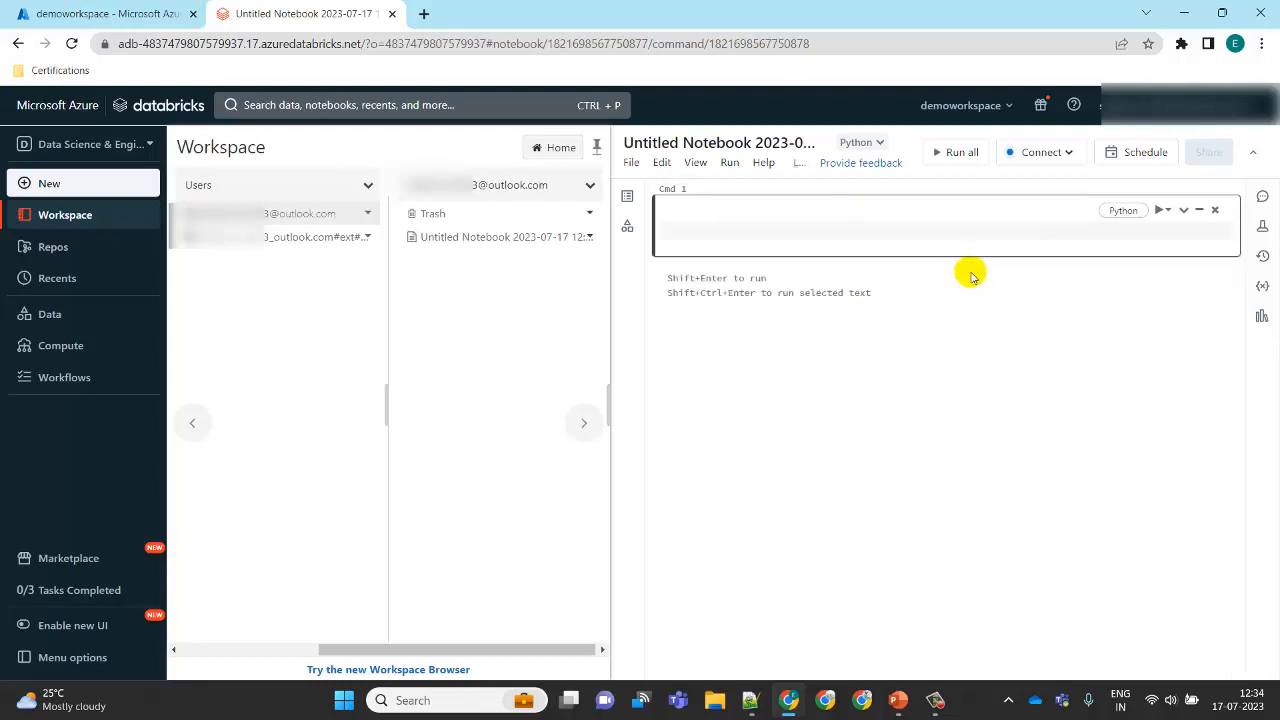
Step: Change the notebook's default language to SQL, ticking Don't show again before confirming
click(880, 143)
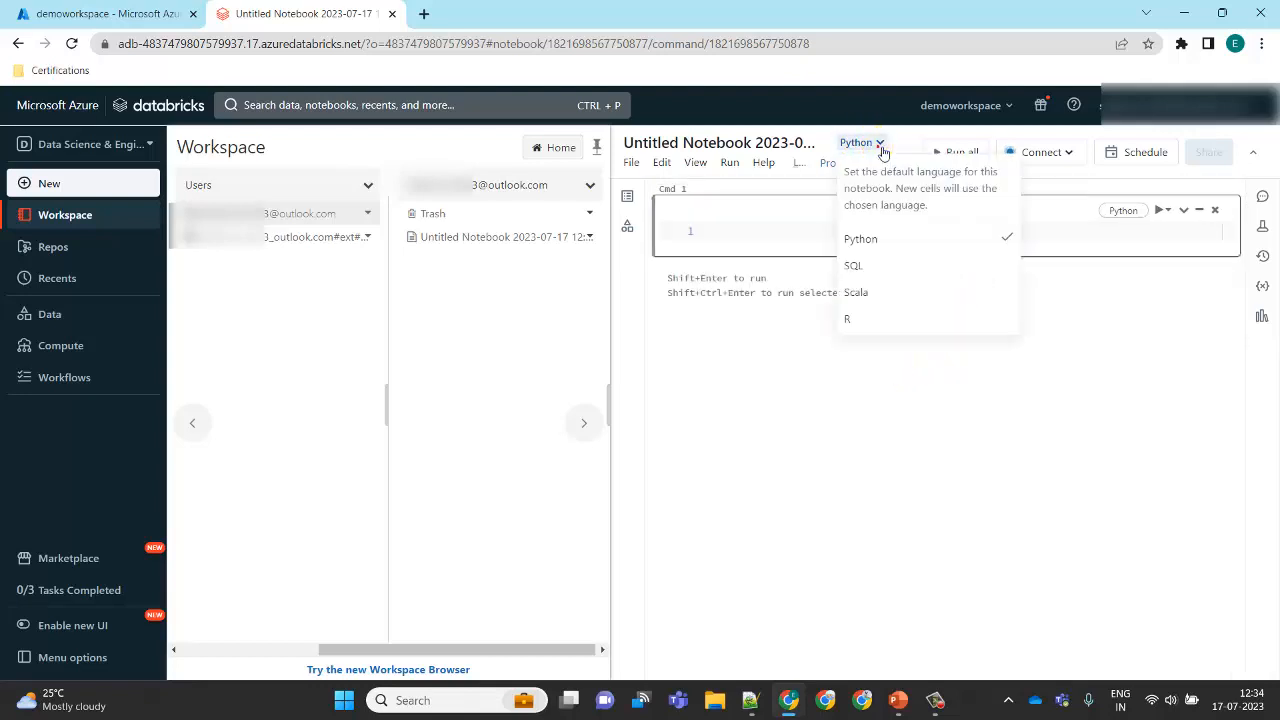
click(873, 268)
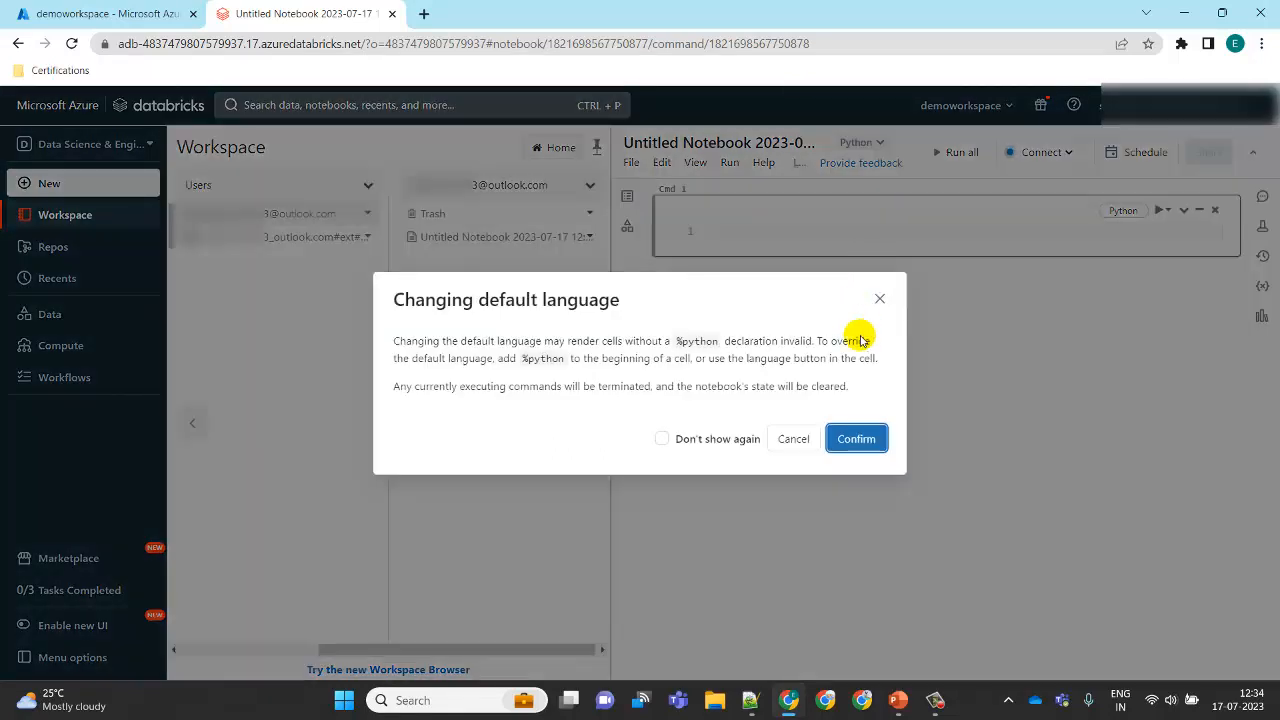
click(700, 440)
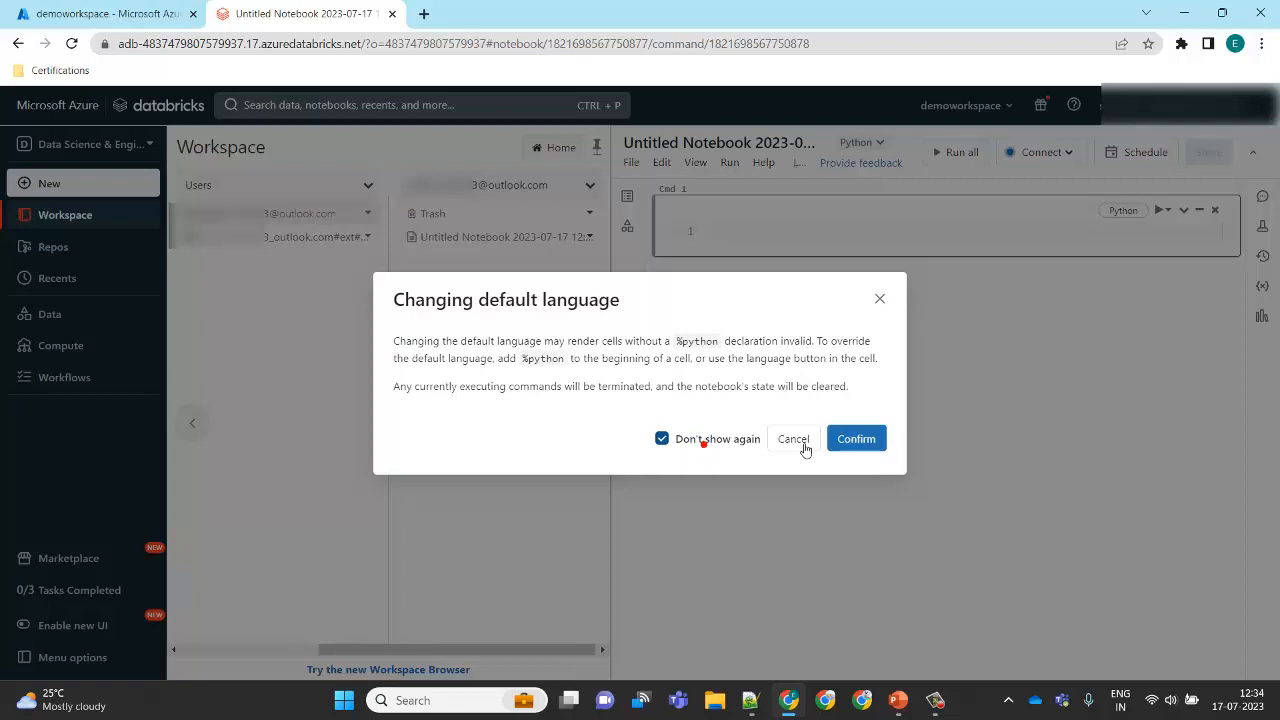
click(856, 439)
Step: Inspect the notebook's cell, title and compute connection options
click(779, 228)
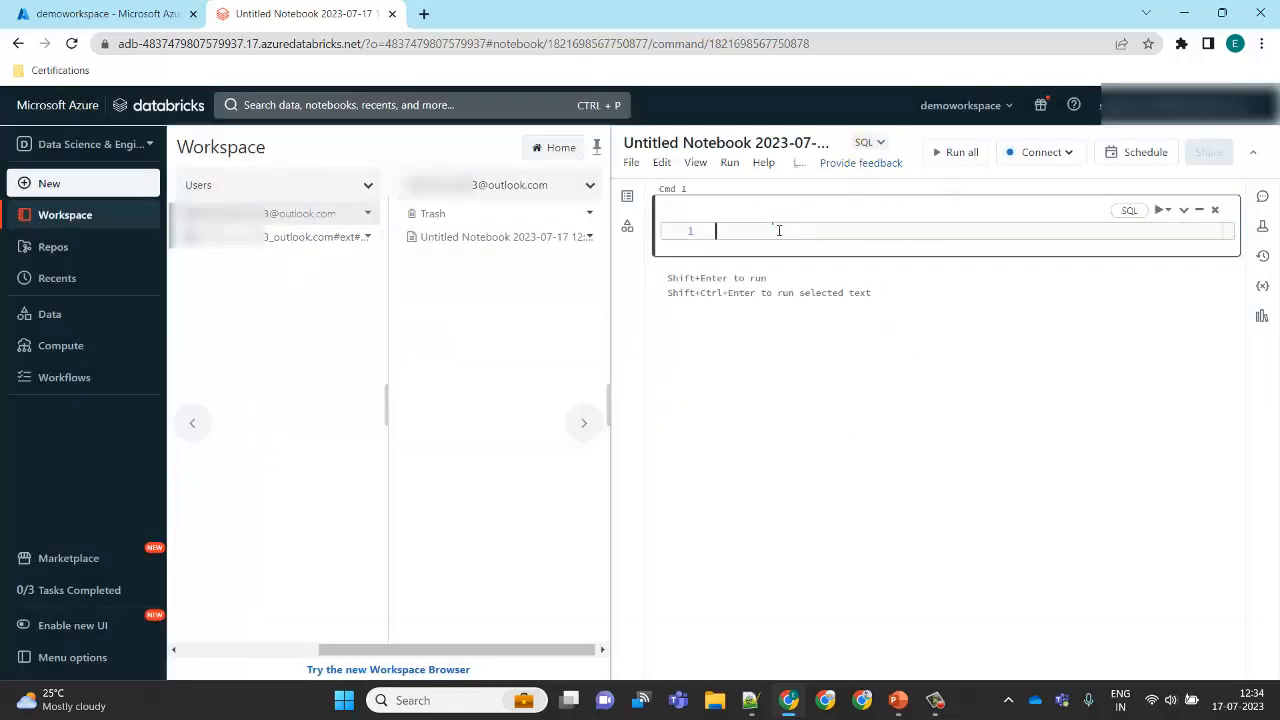
click(771, 143)
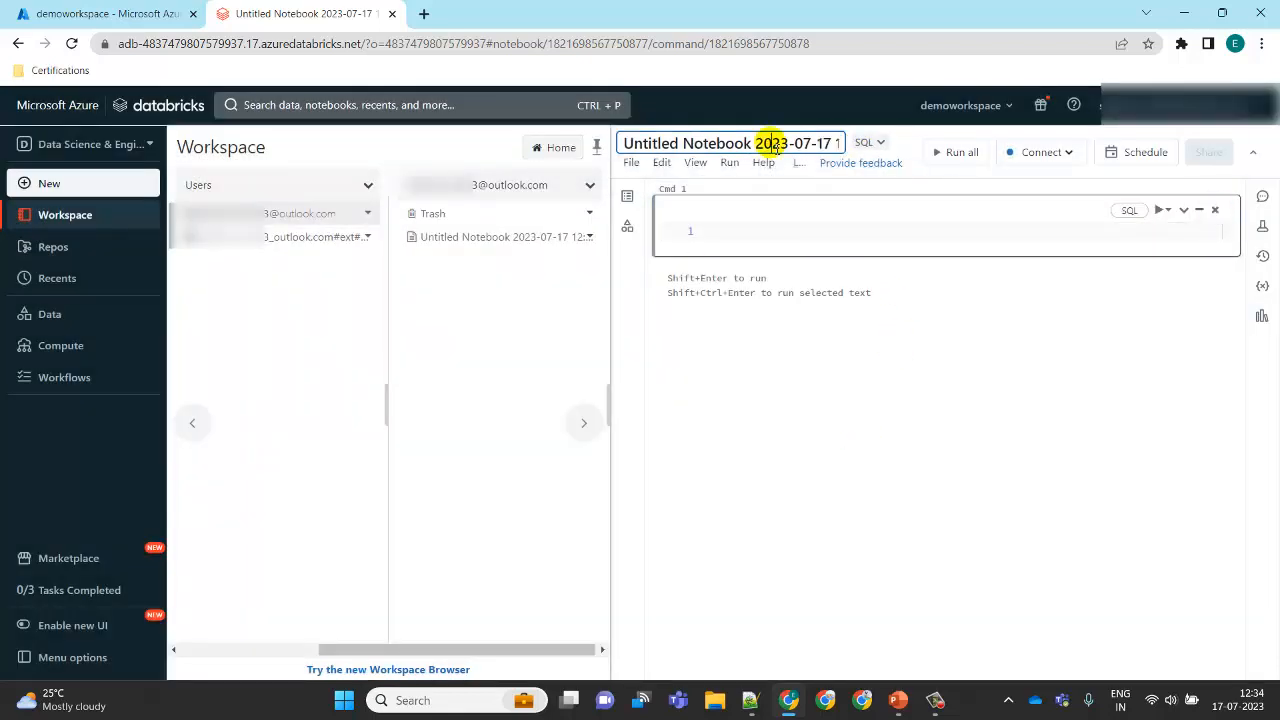
click(966, 232)
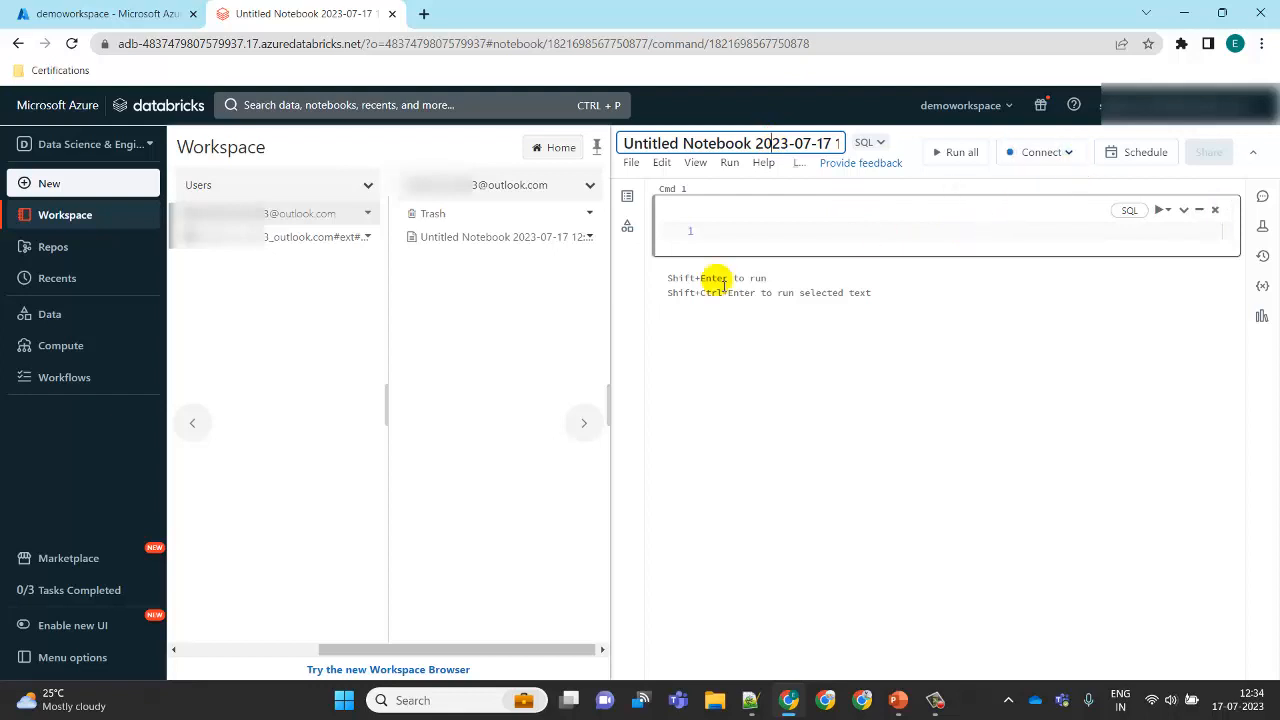
click(1060, 155)
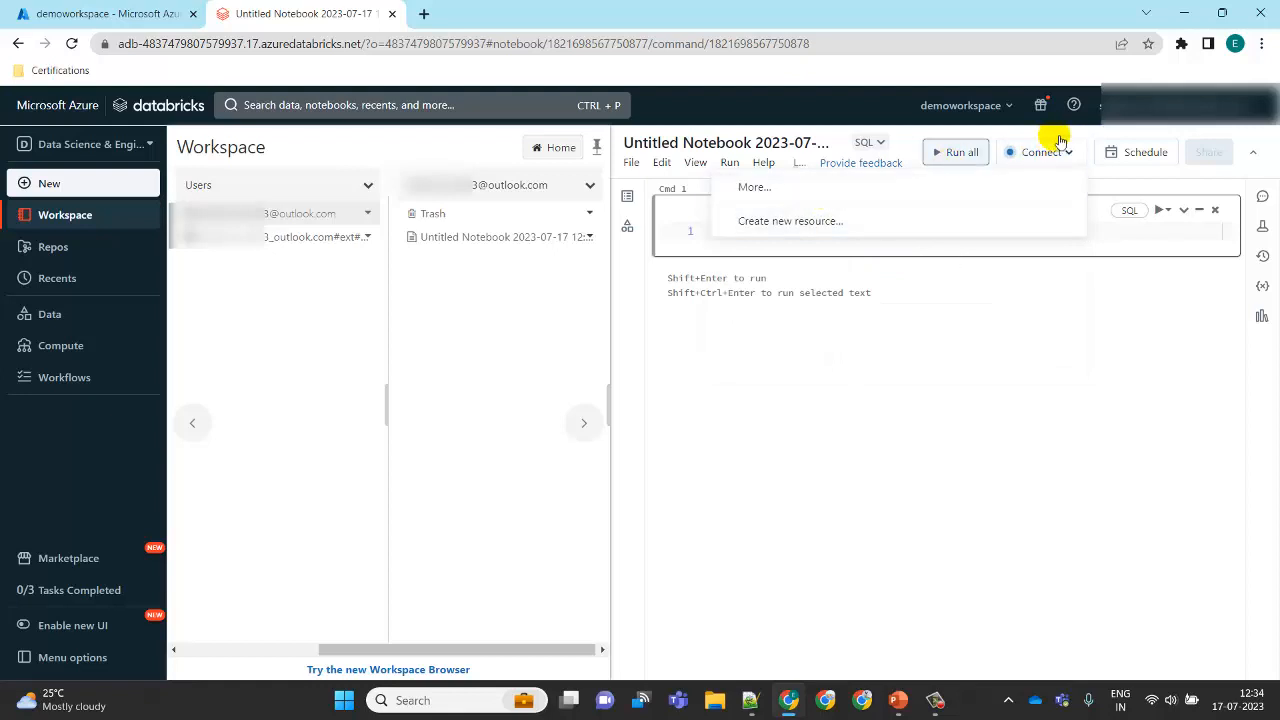
click(896, 342)
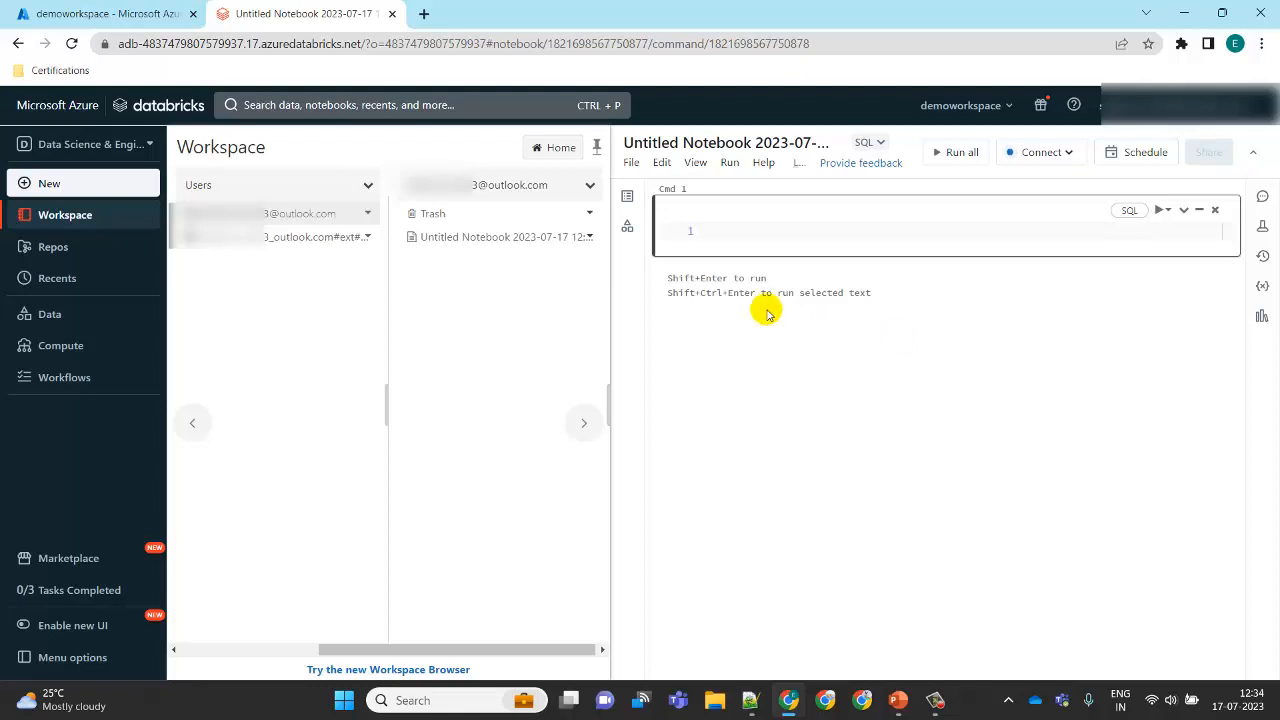
Step: Open Repos, unpin the side panel, and view the Add Repo dialog before closing it
click(78, 258)
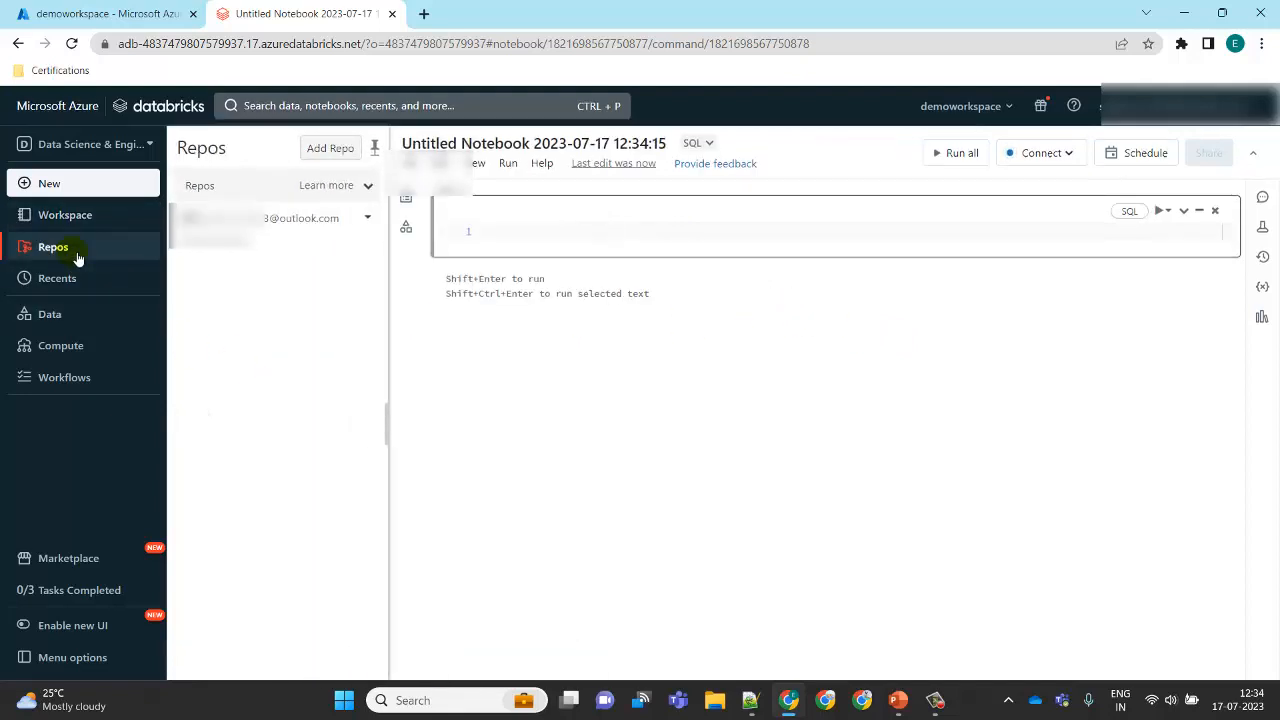
click(378, 150)
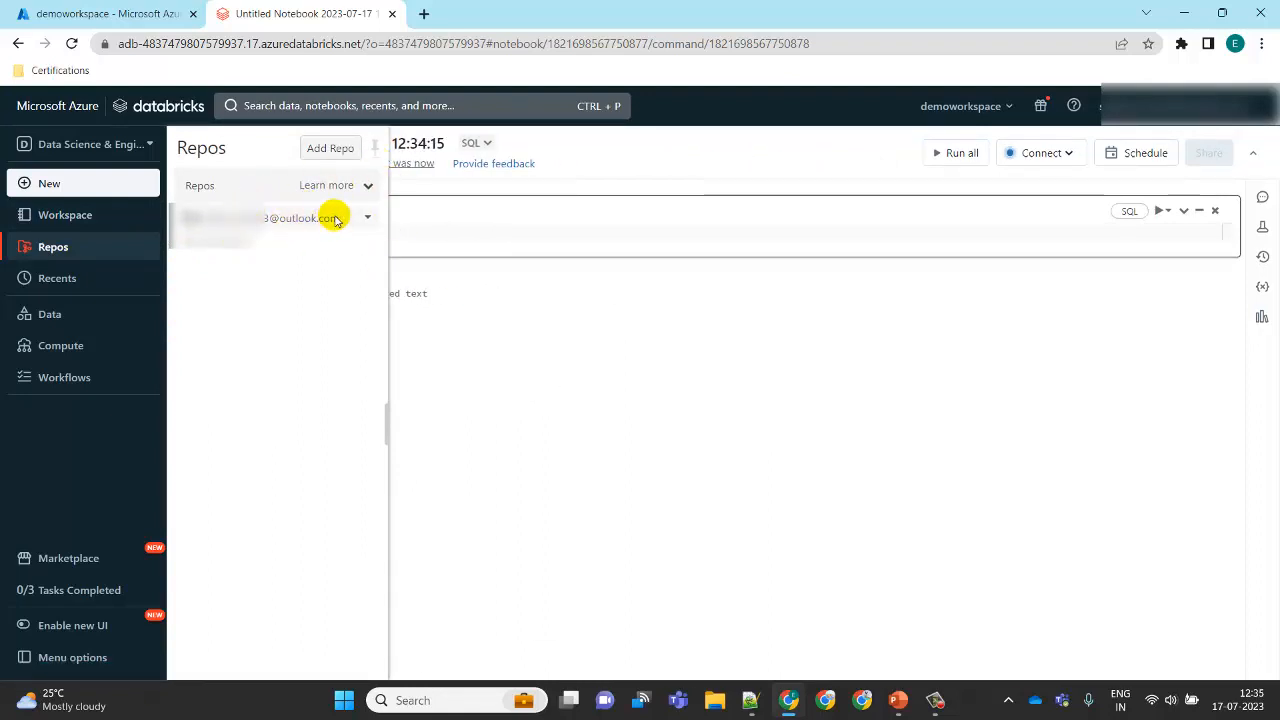
click(334, 150)
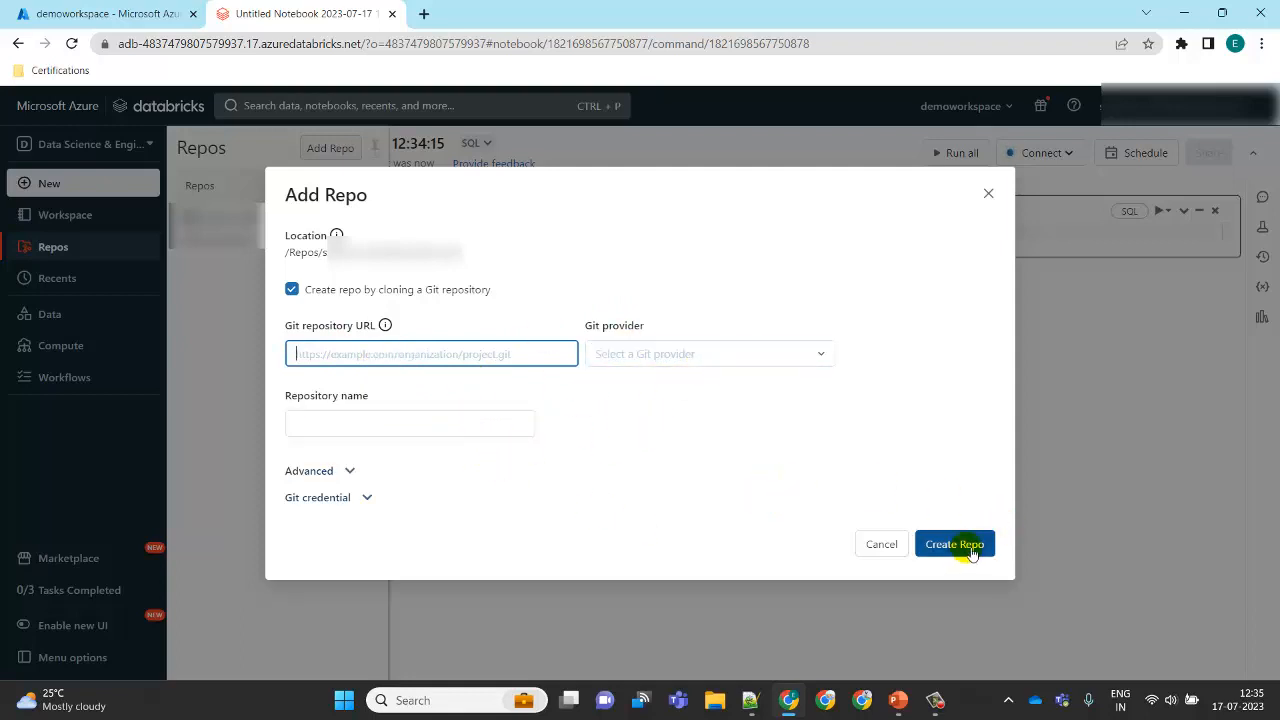
click(989, 194)
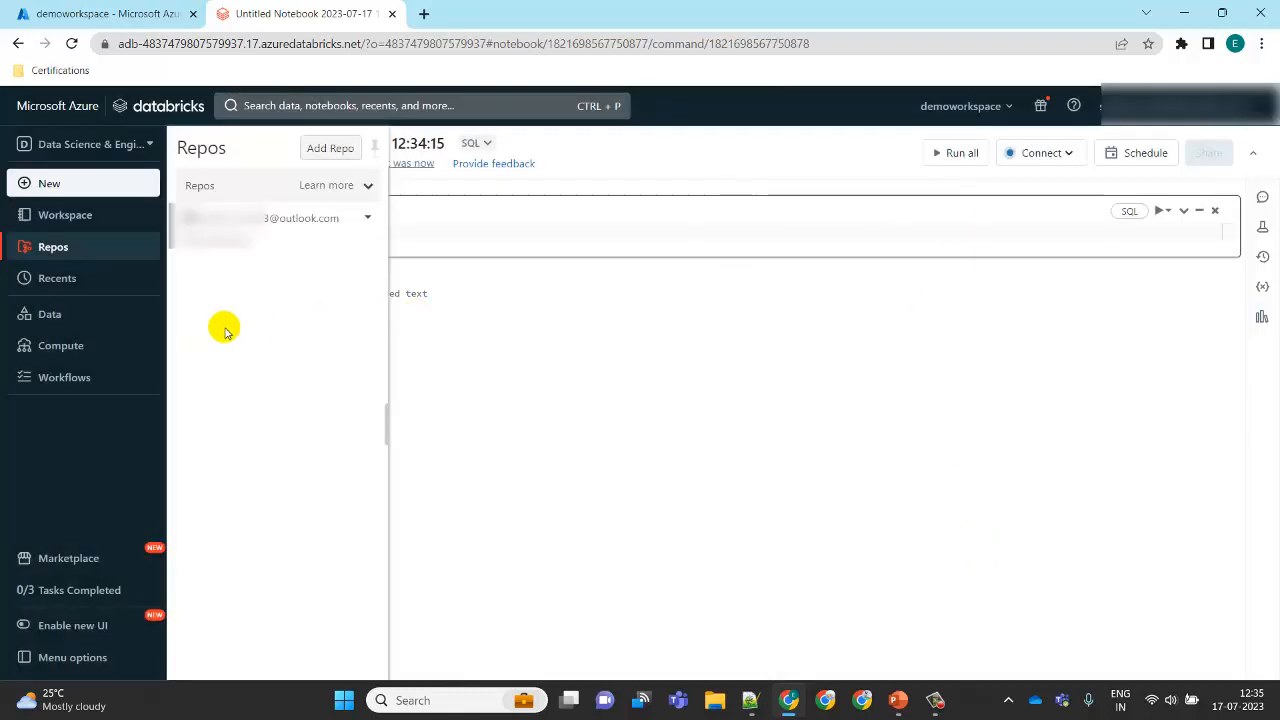
Step: Visit the Recents, Data and Compute pages of the workspace
click(112, 279)
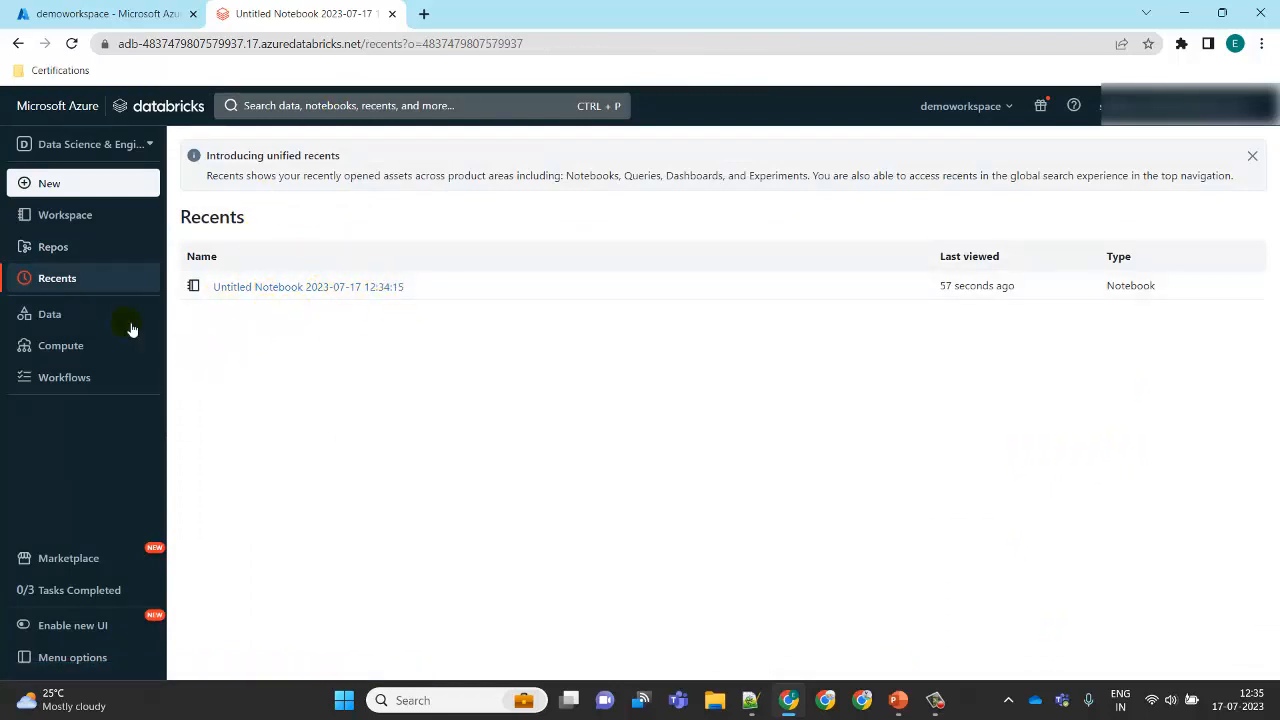
click(101, 317)
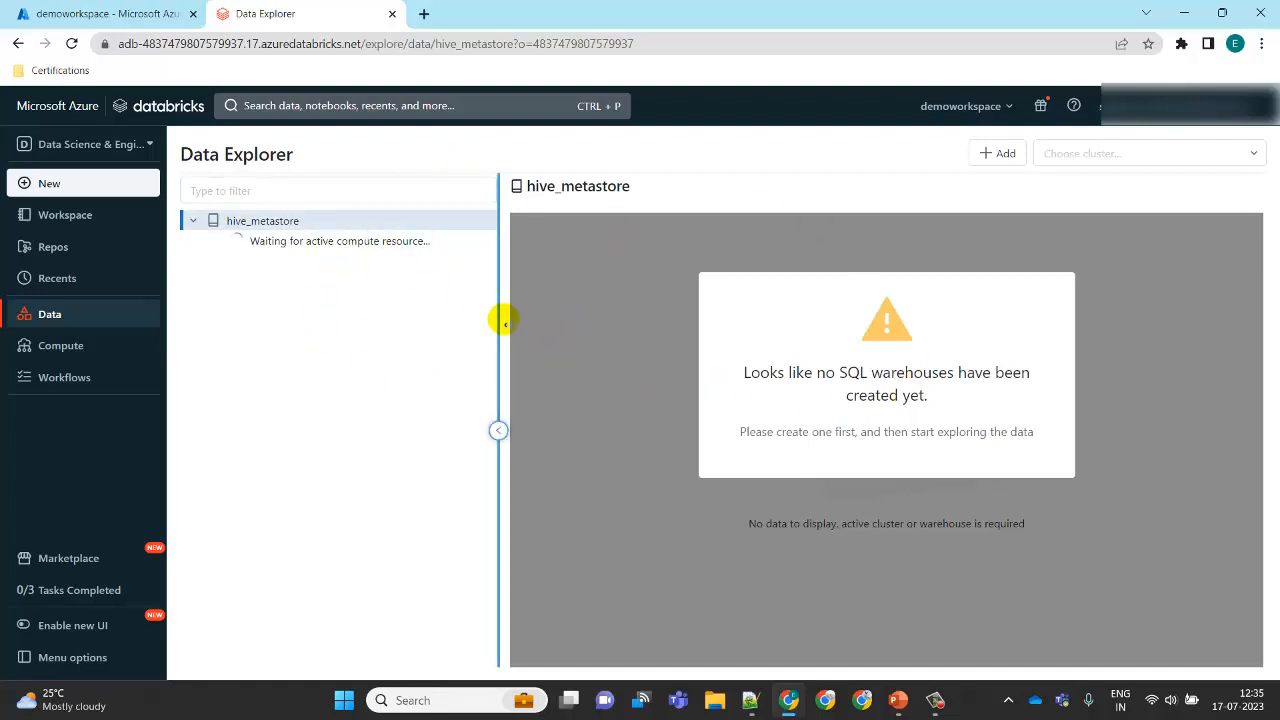
click(105, 350)
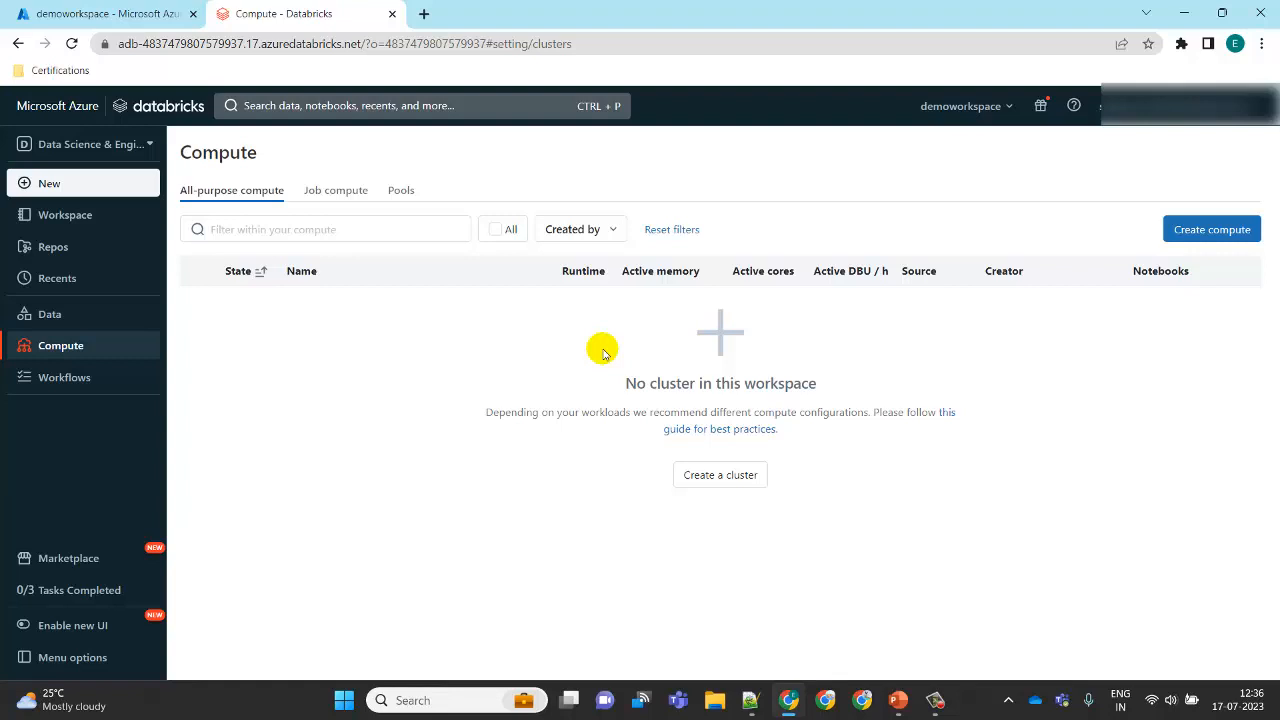
Step: Create a single-node compute cluster named DemoCluster and return to the Compute list
click(1222, 231)
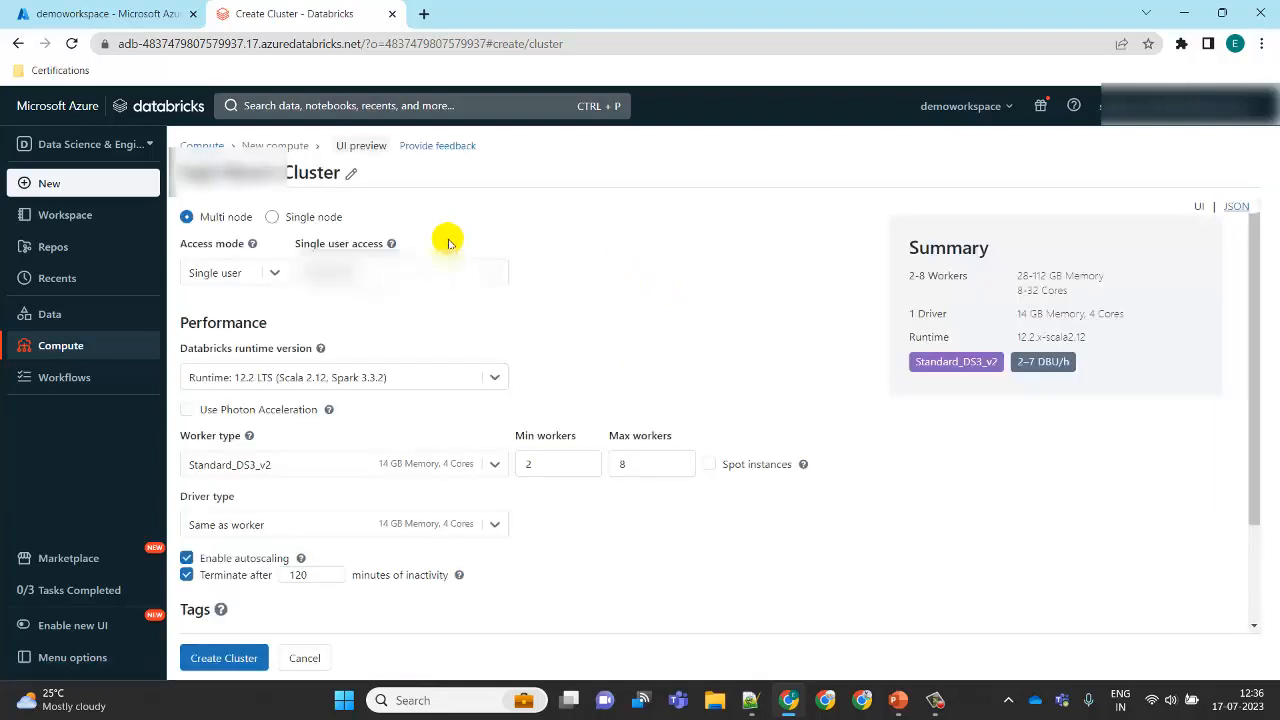
click(320, 173)
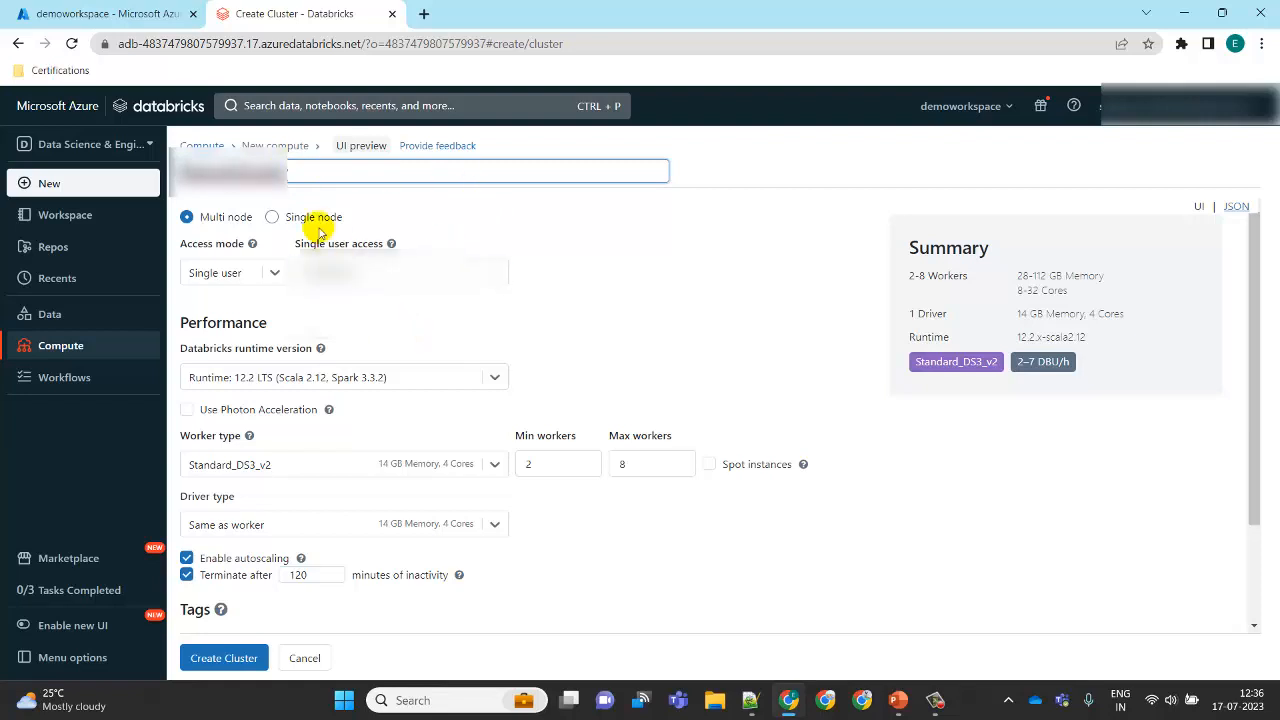
click(272, 218)
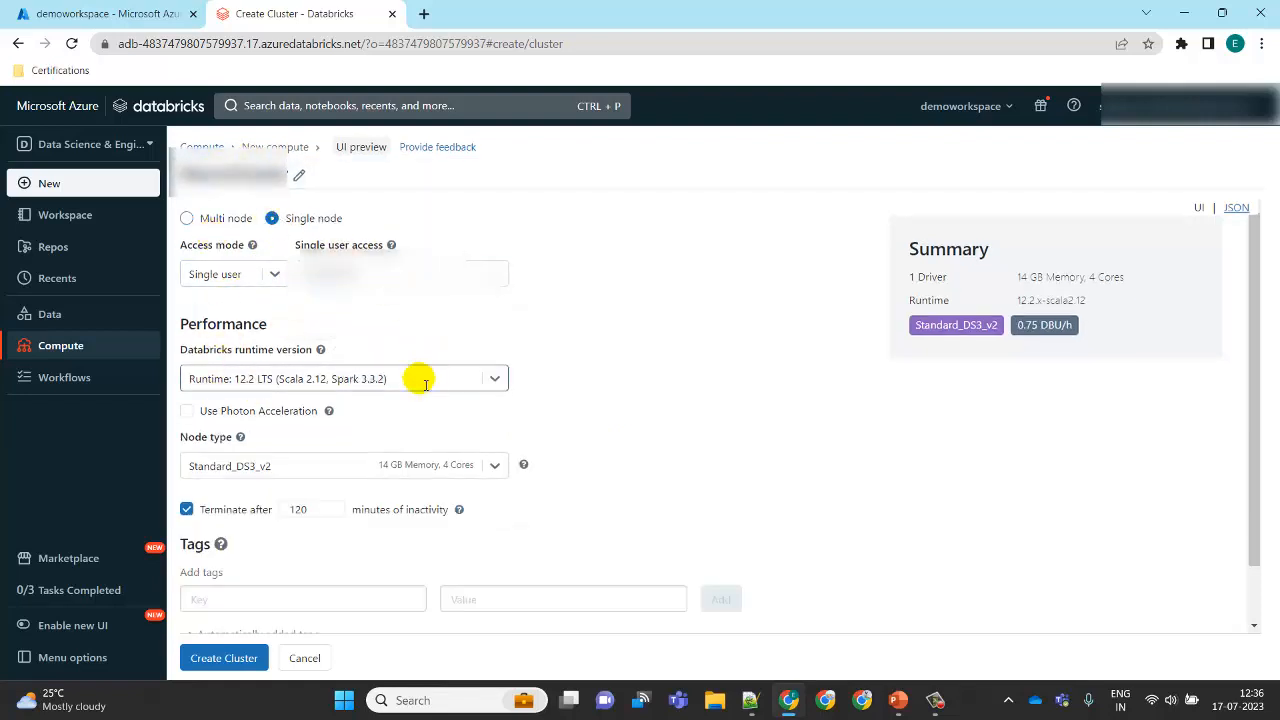
click(247, 657)
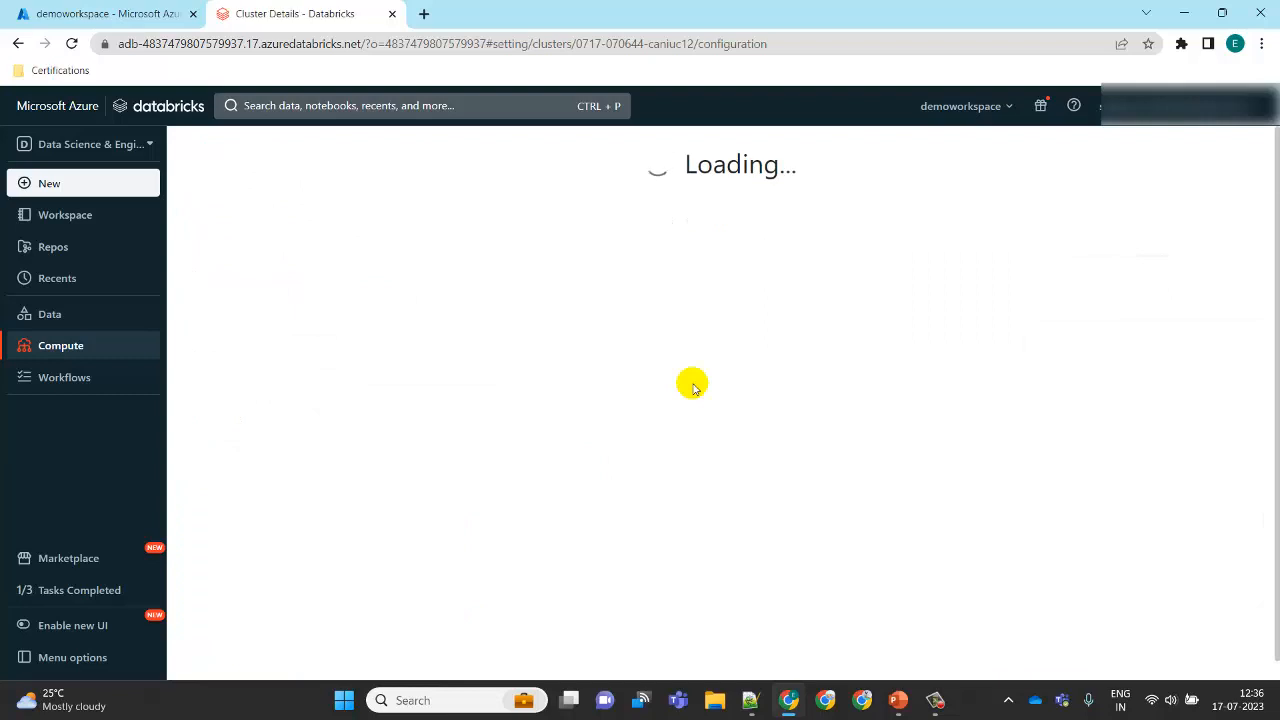
click(202, 147)
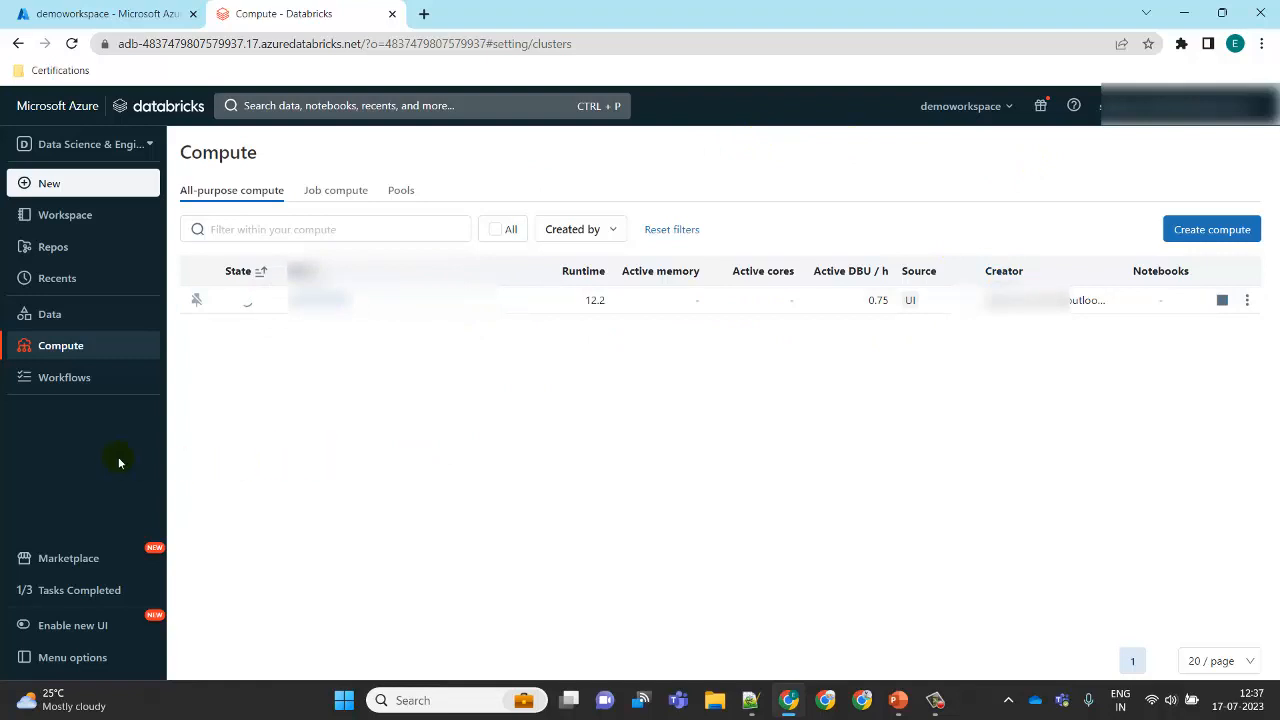
Step: Visit the Workflows and Marketplace pages, closing the Get started onboarding panel
click(78, 381)
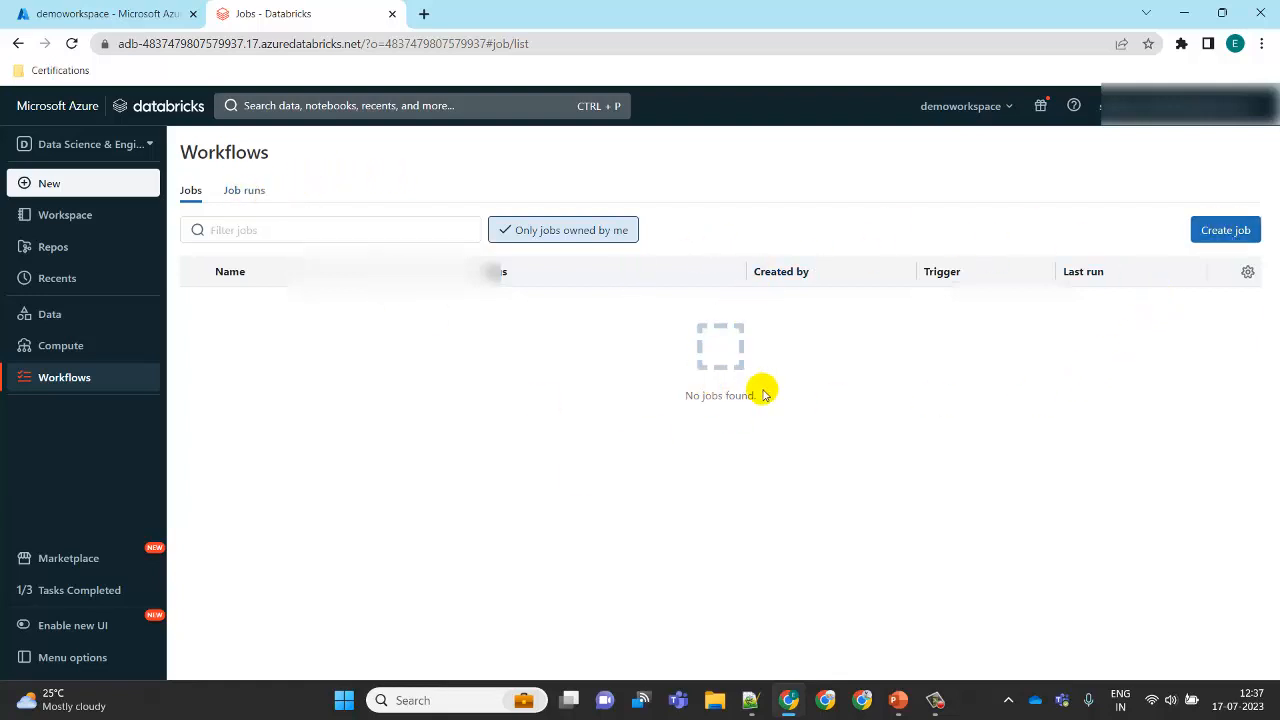
click(81, 568)
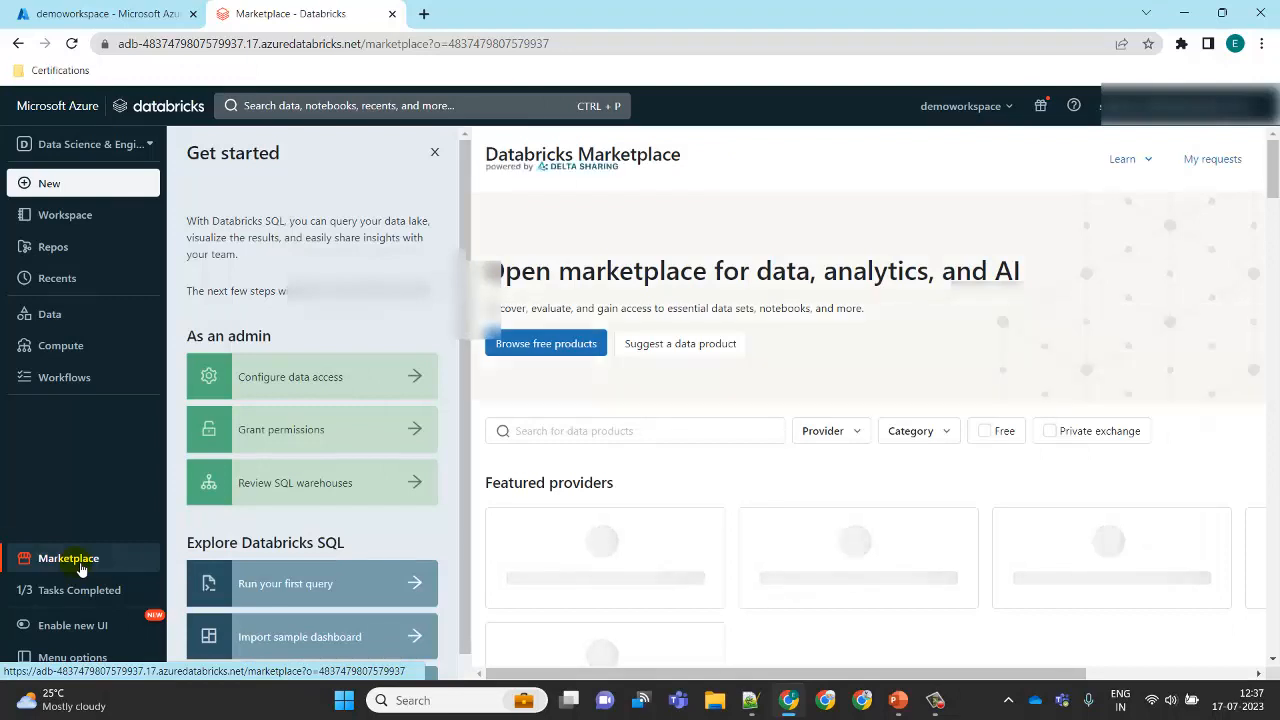
click(435, 154)
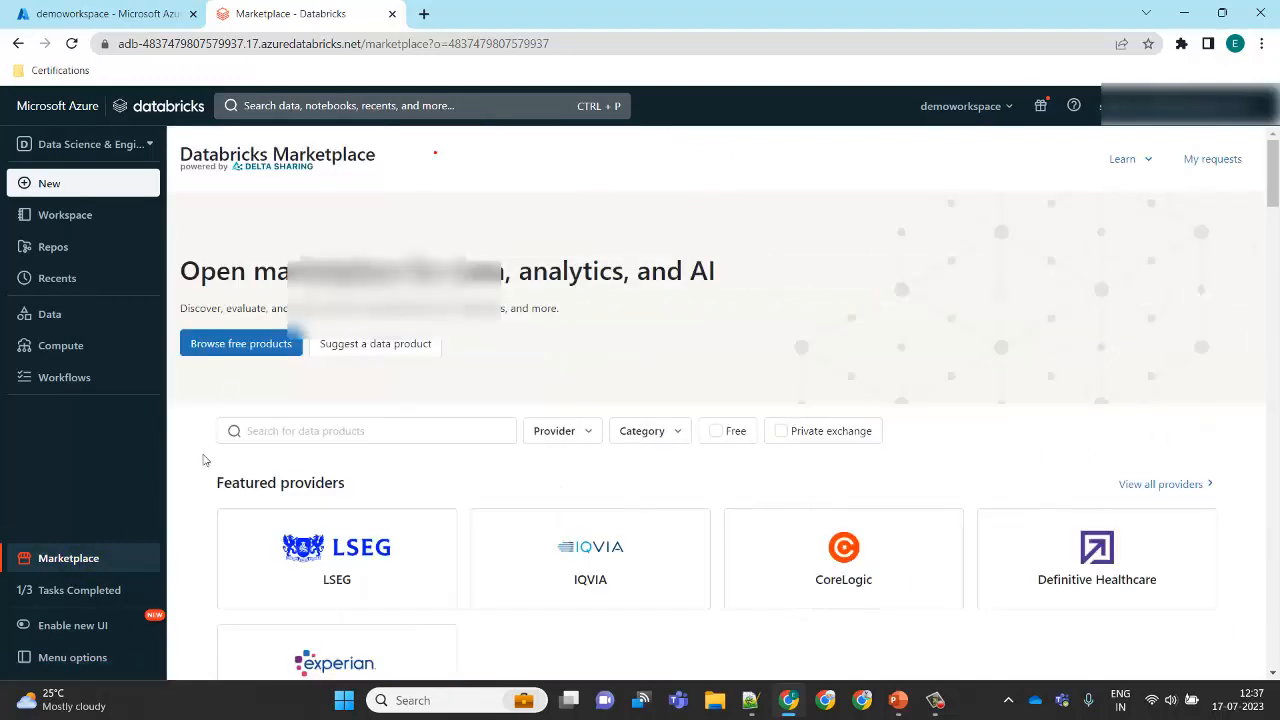
click(108, 592)
click(433, 165)
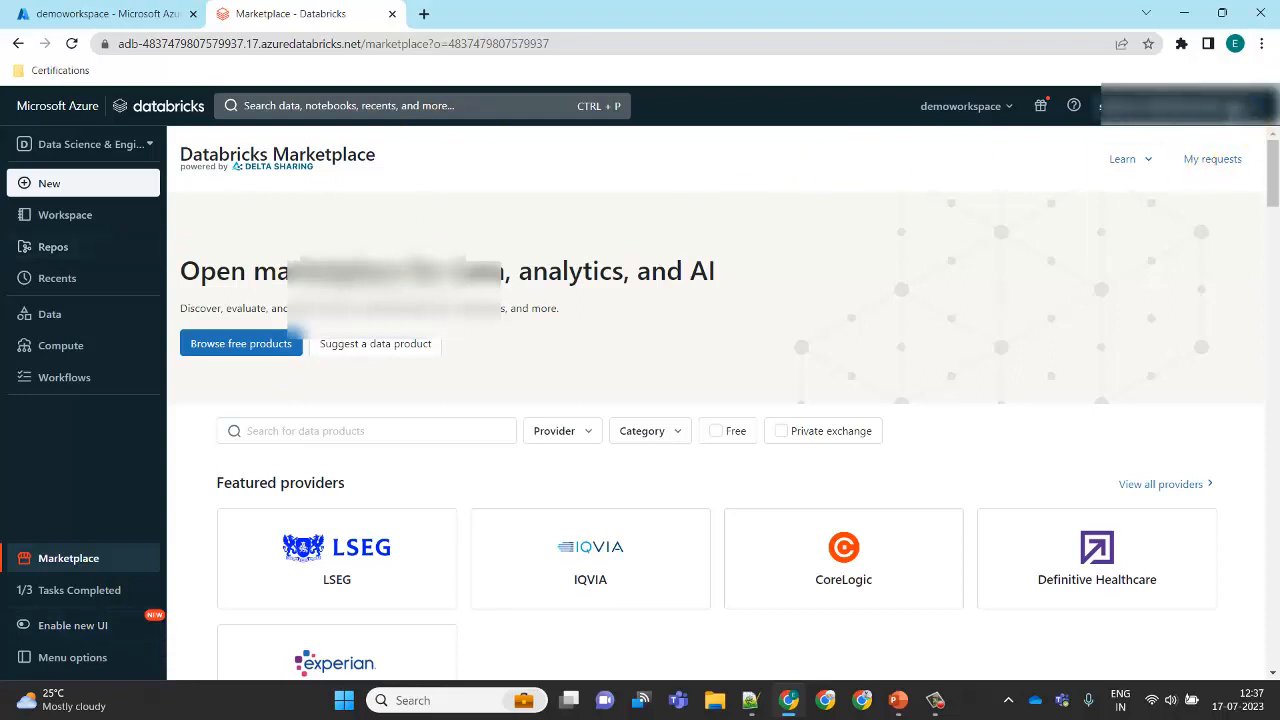
Step: Browse User Settings through its Git integration, Editor settings, Email preferences and Language settings tabs
click(1105, 106)
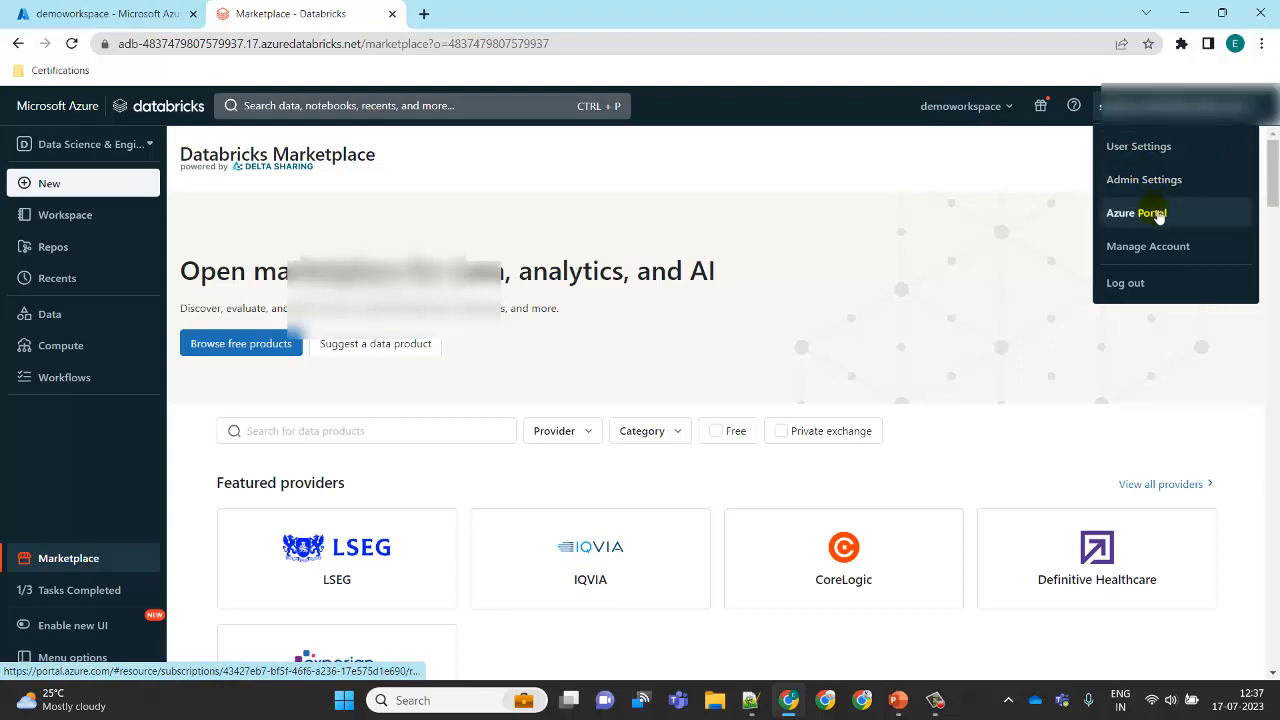
click(1163, 147)
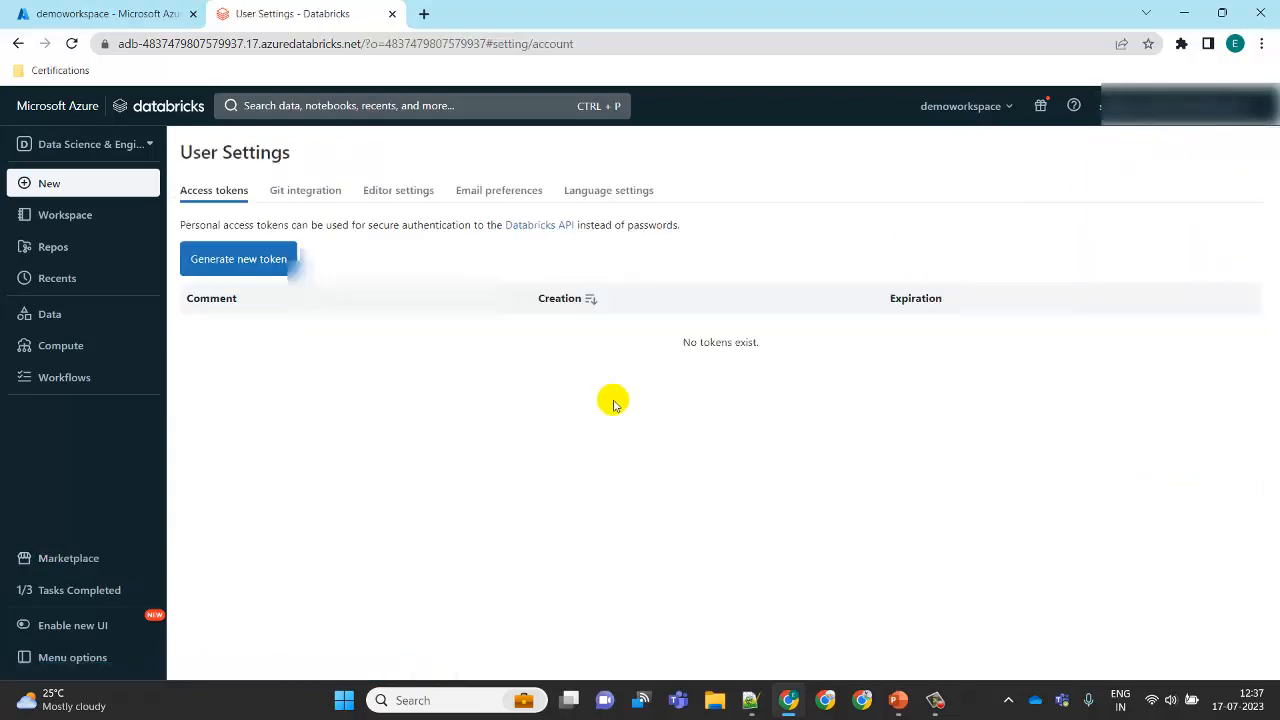
click(316, 195)
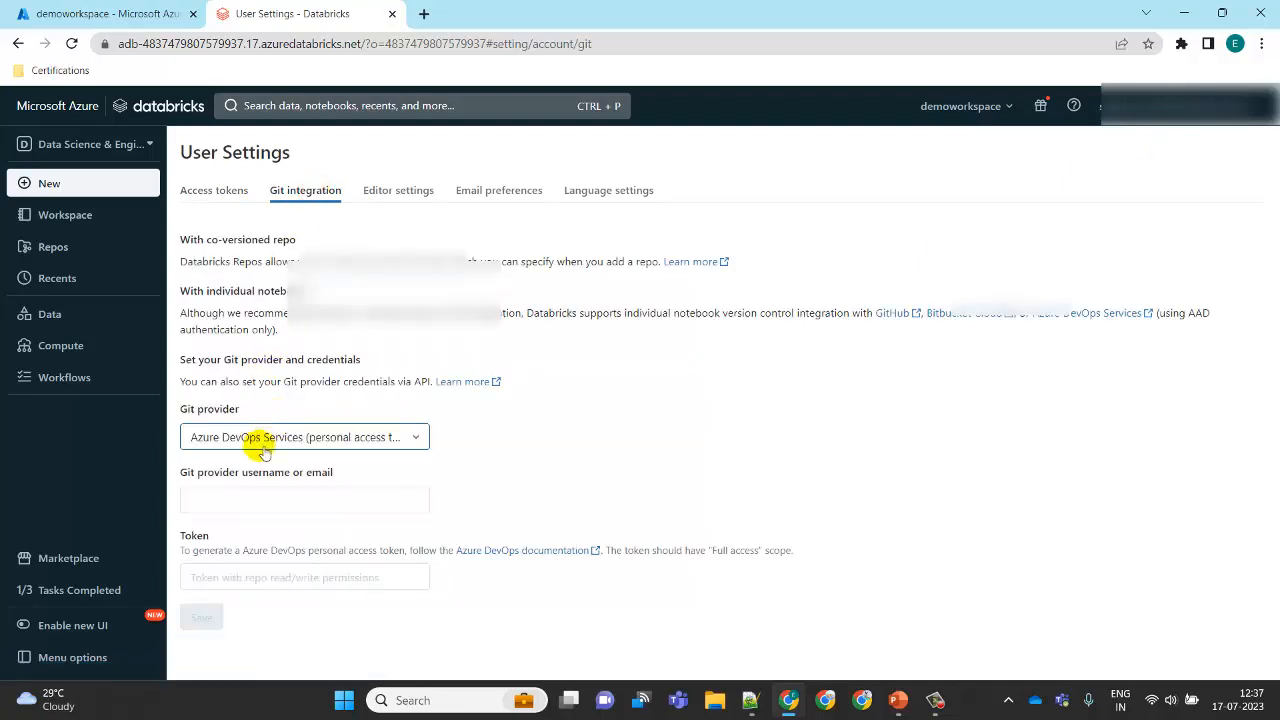
click(258, 494)
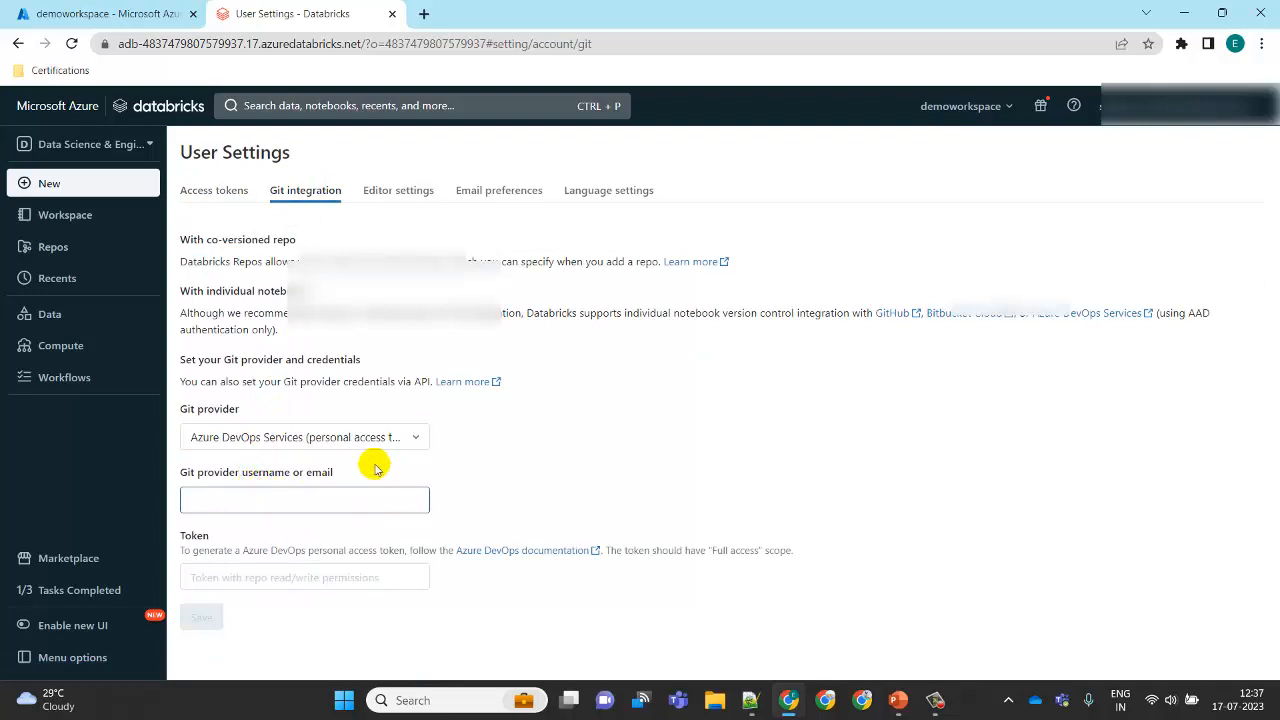
click(308, 582)
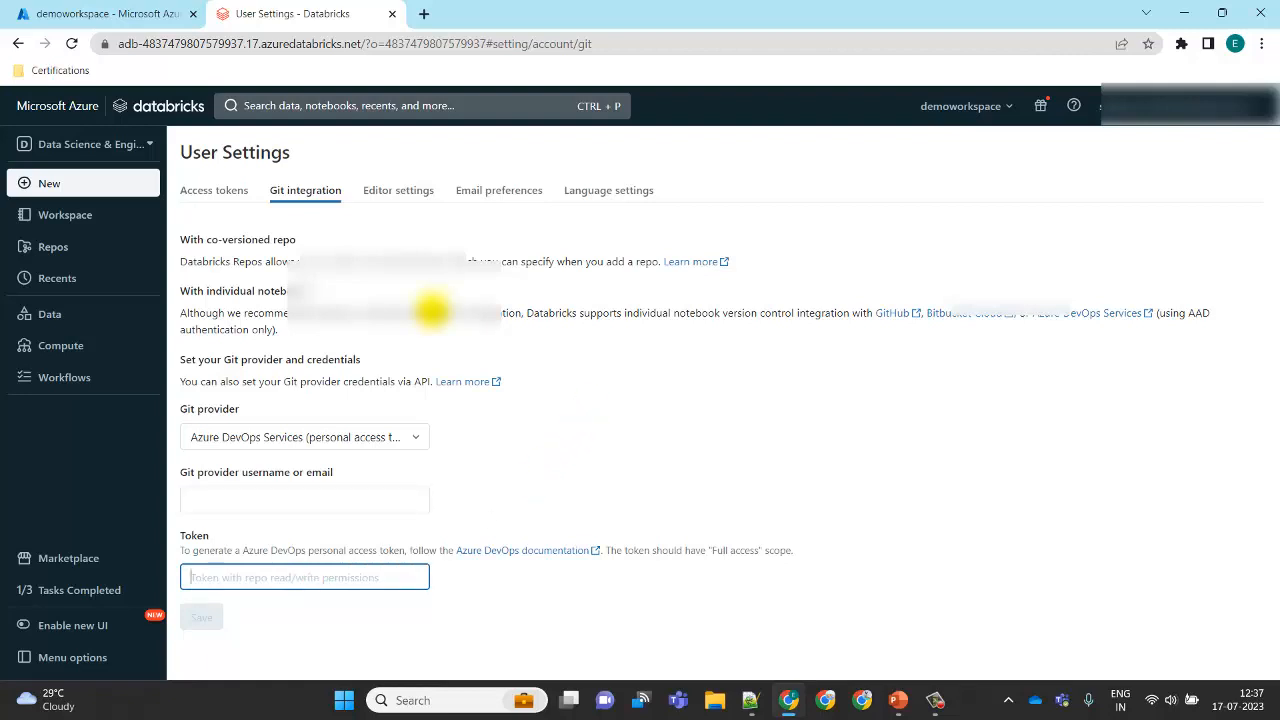
click(408, 197)
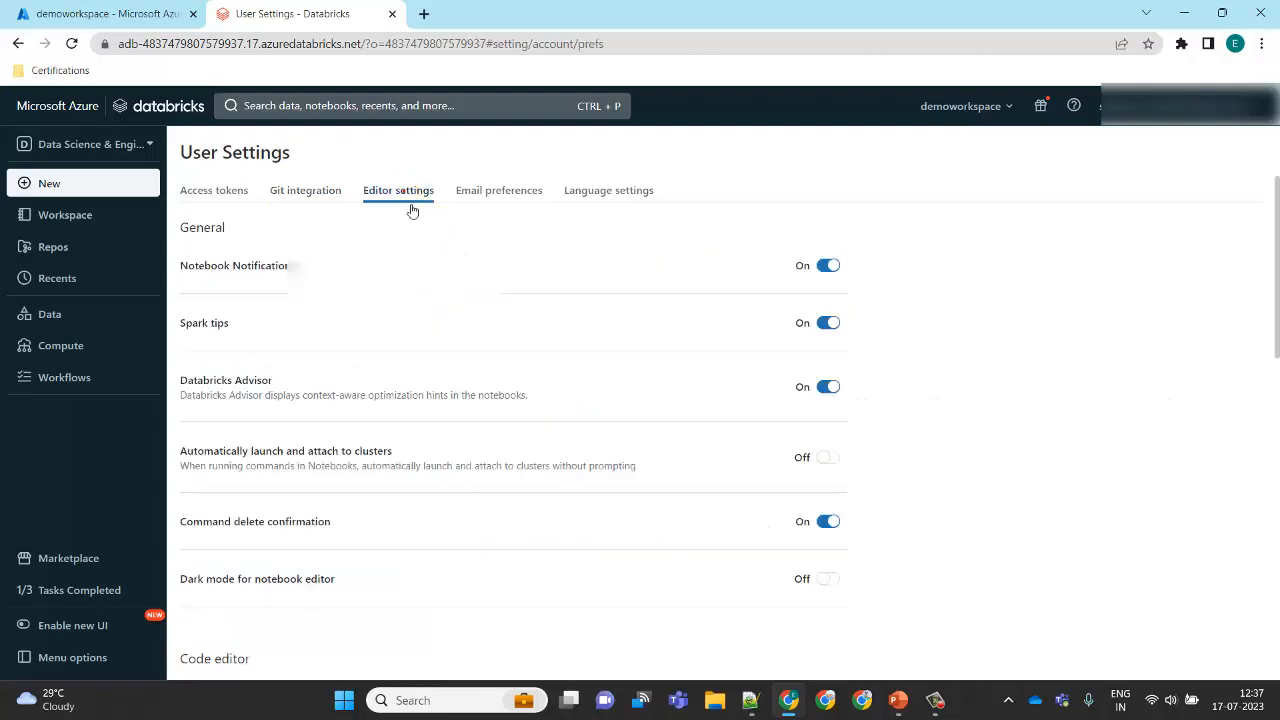
drag(1277, 275, 1214, 129)
click(534, 190)
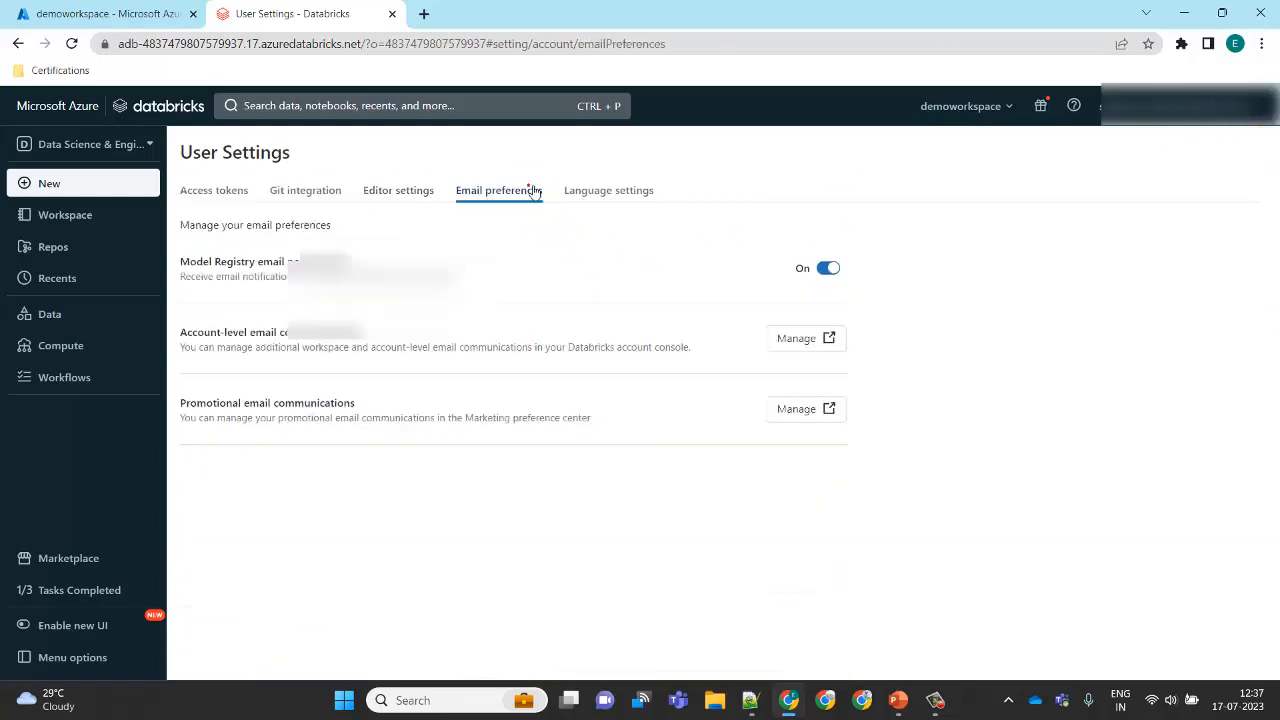
click(616, 204)
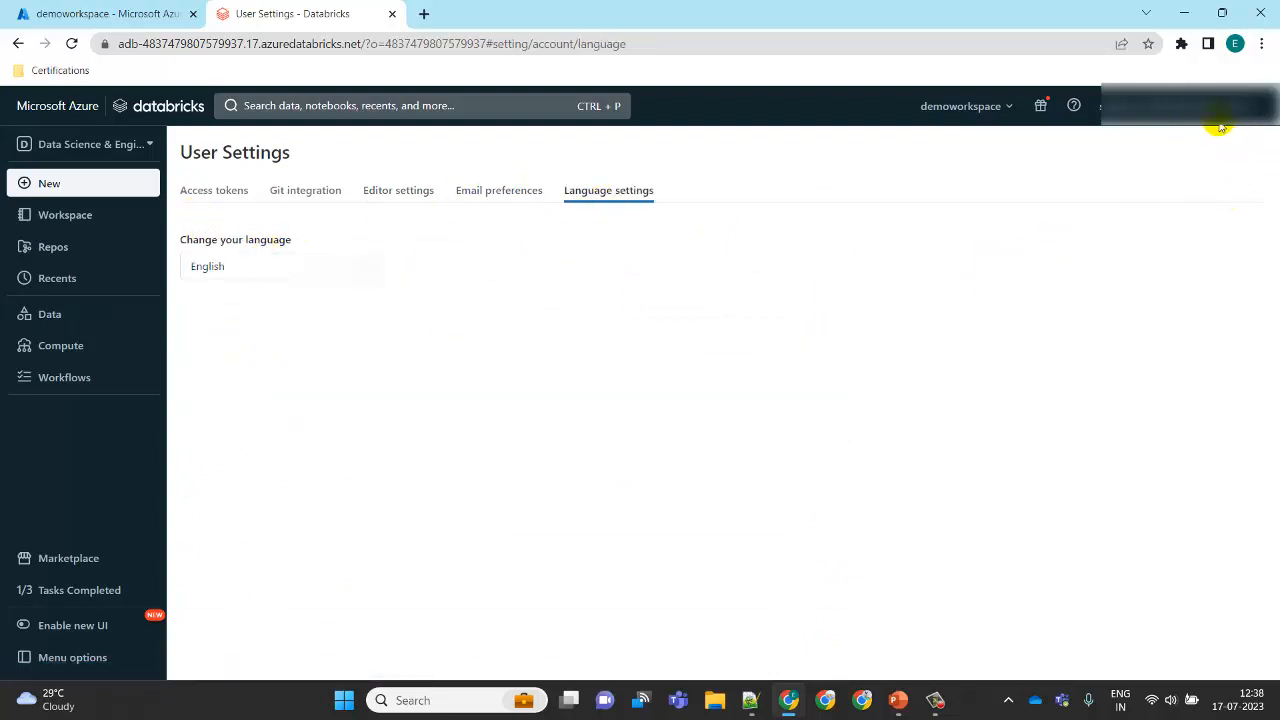
Step: Browse Admin Settings through Service principals, Groups, Global init scripts, Workspace settings and Notification destinations
click(1188, 105)
click(1140, 180)
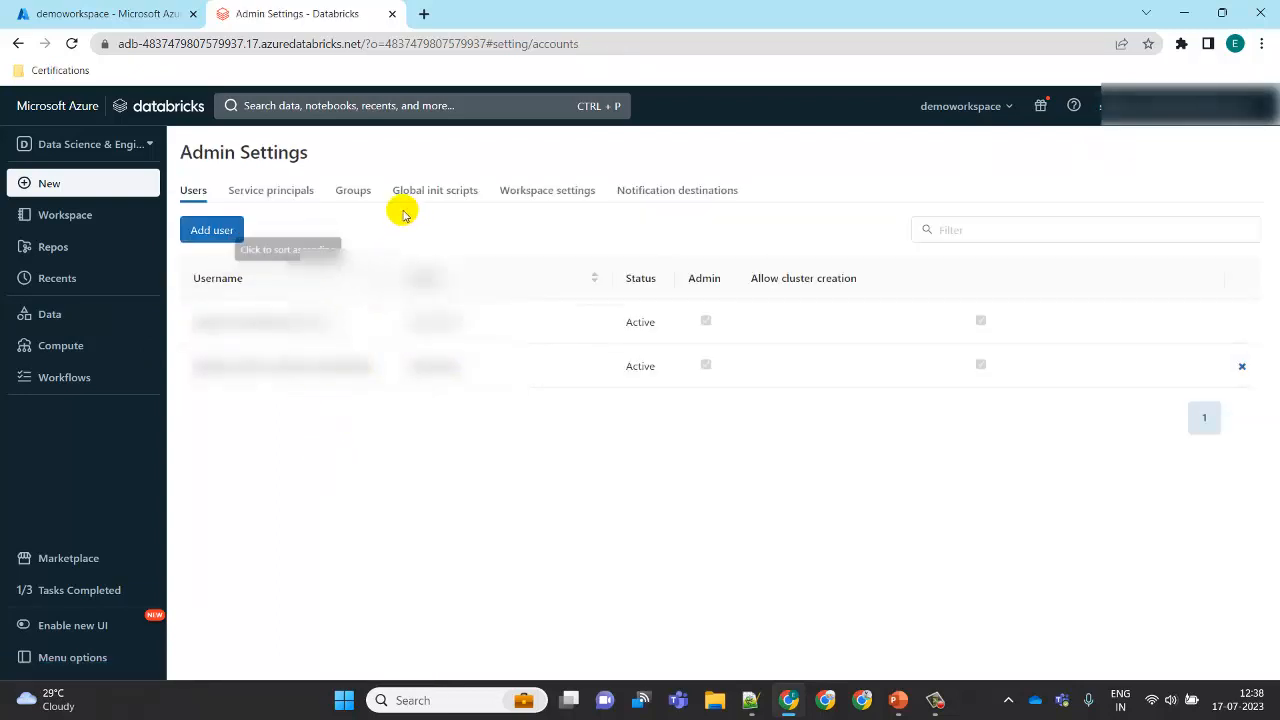
click(281, 187)
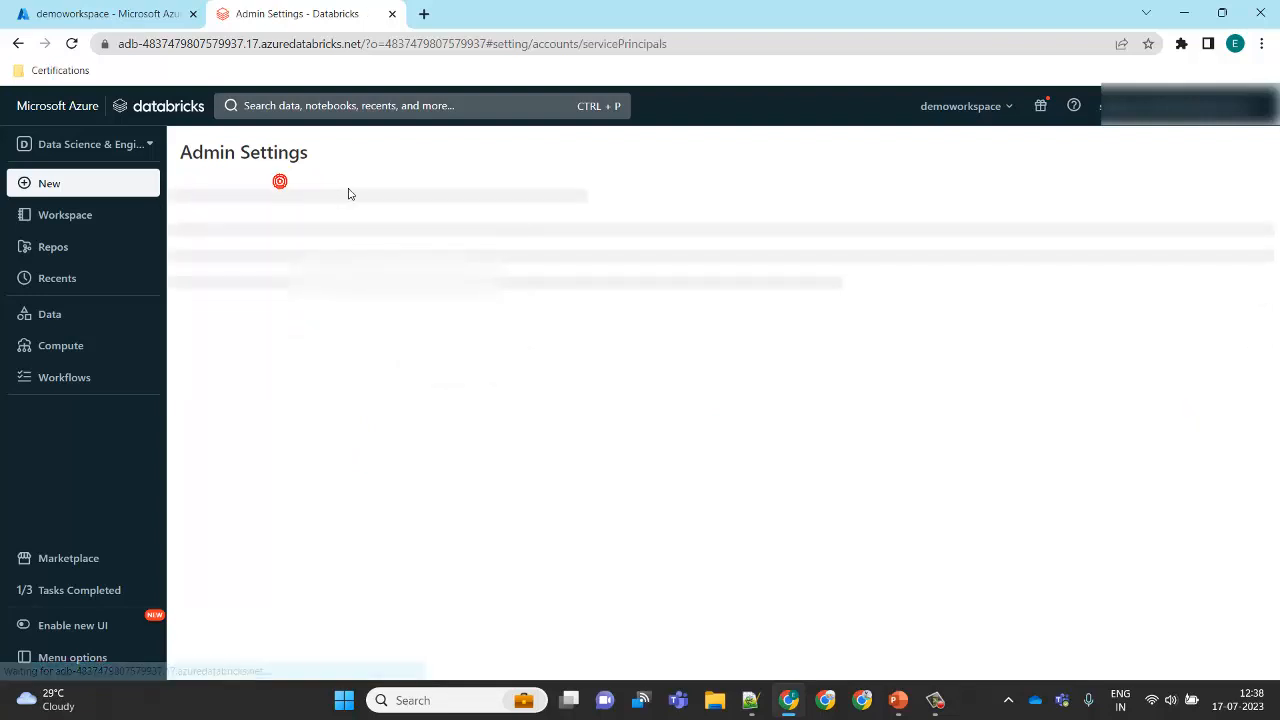
click(350, 192)
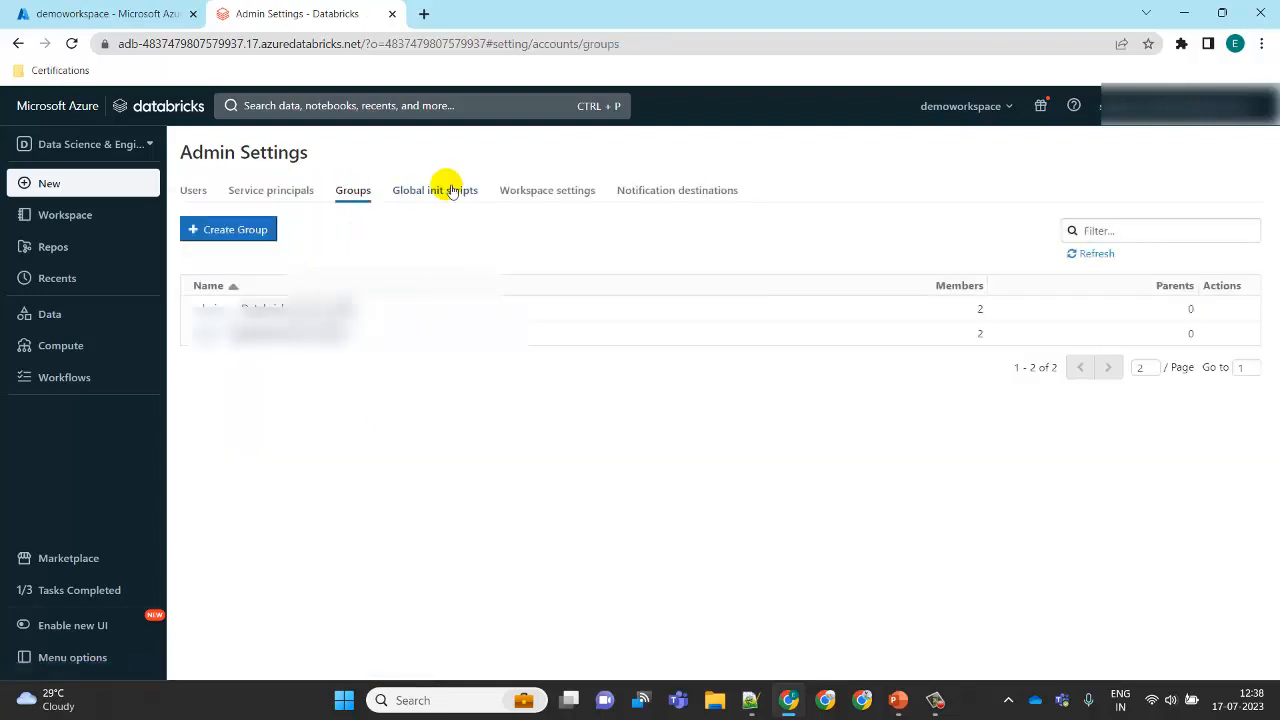
click(448, 190)
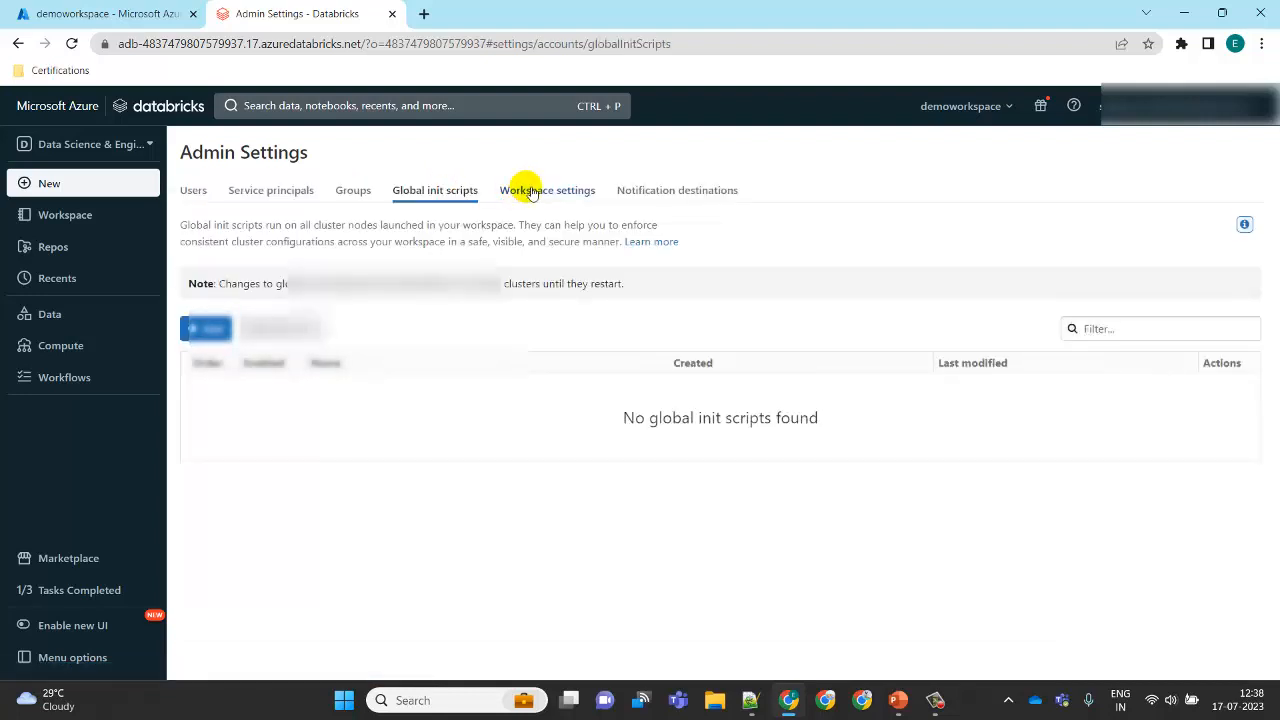
click(528, 191)
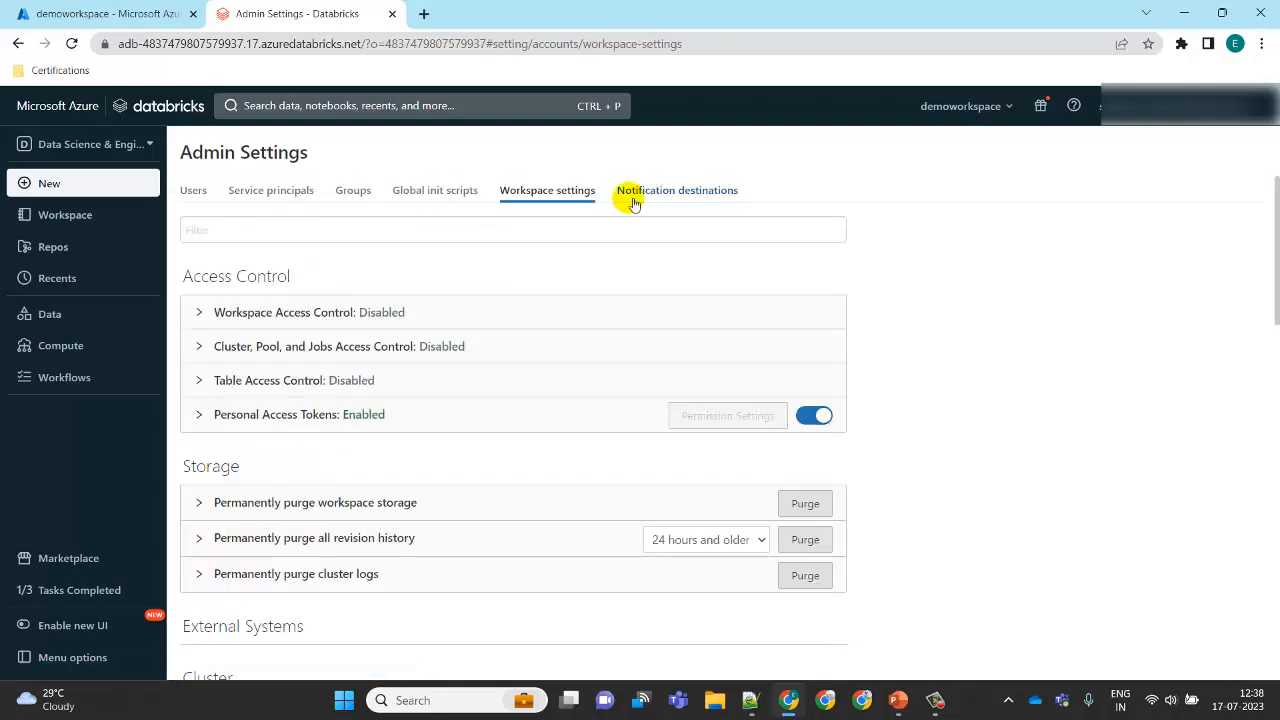
drag(1278, 270, 1206, 229)
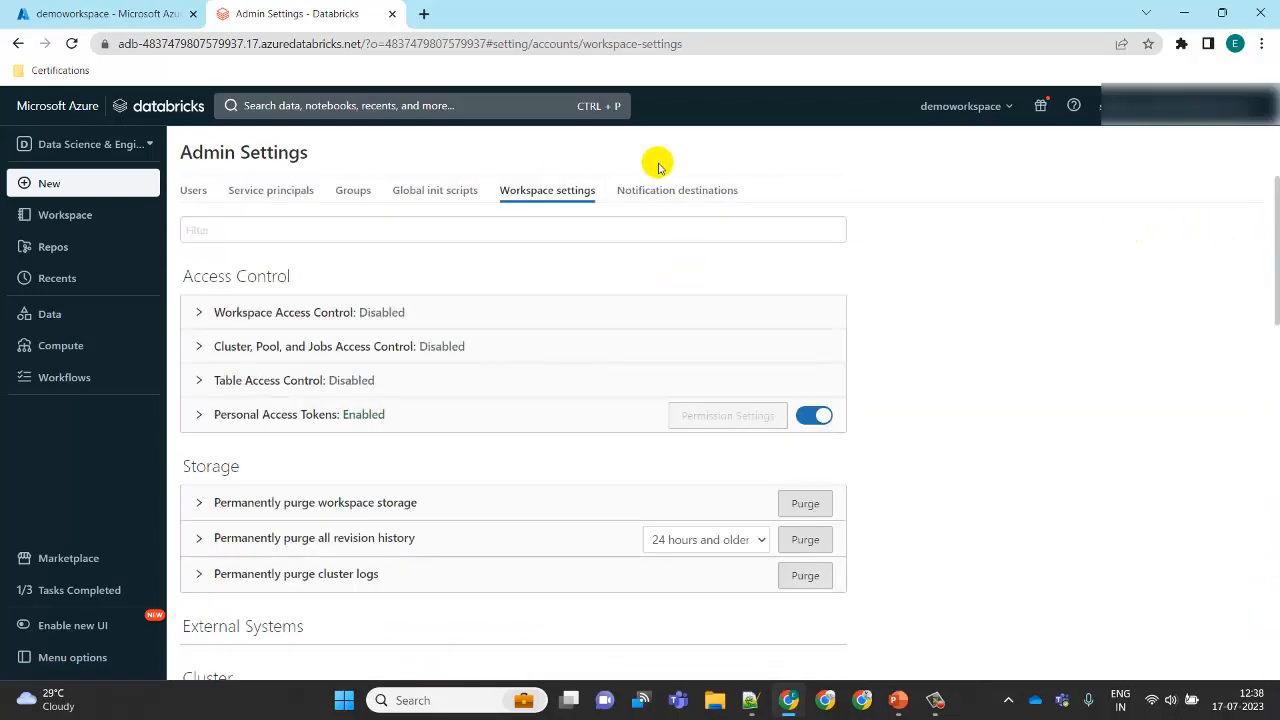
click(667, 191)
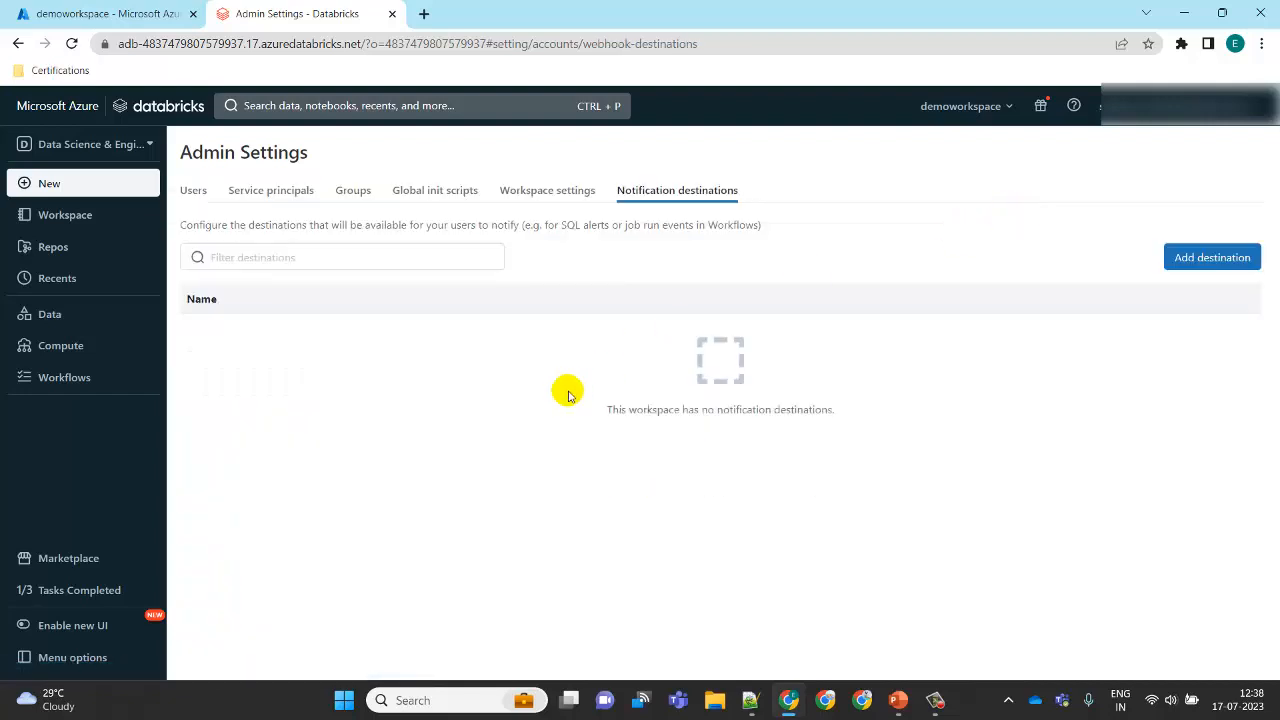
Step: Open the Azure Portal from the account menu, close that tab, and launch the workspace again
click(1175, 106)
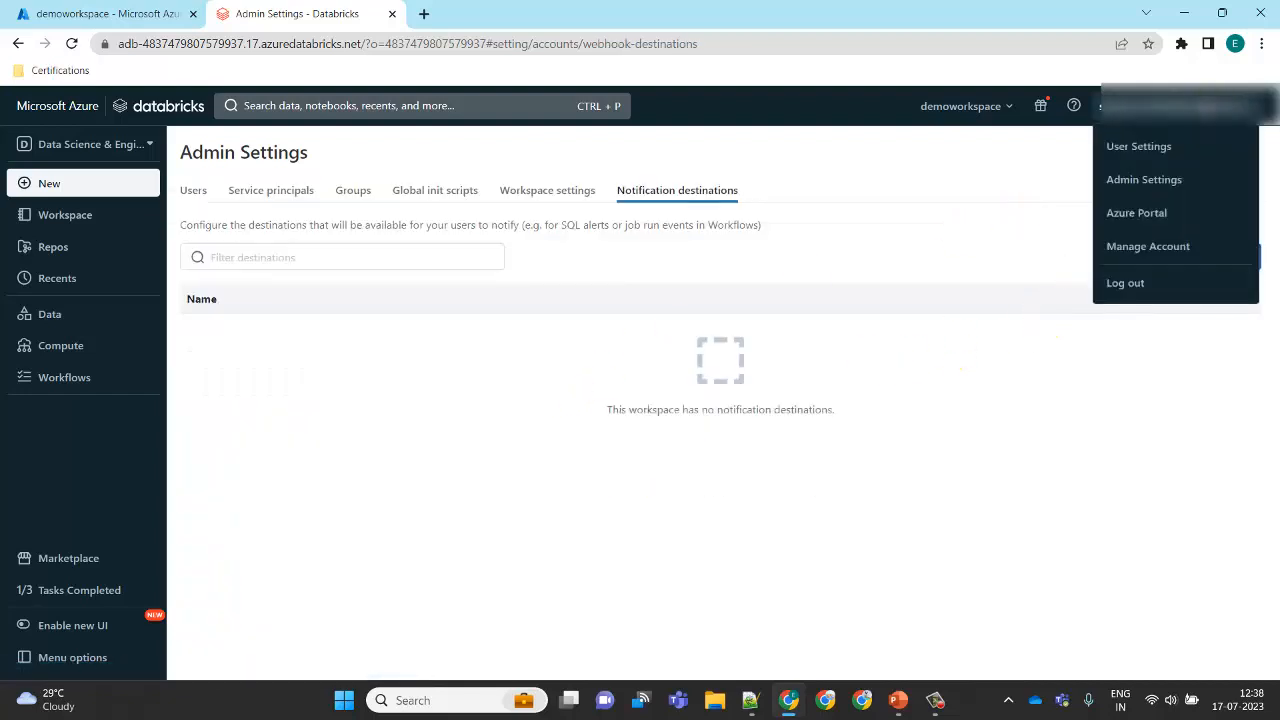
click(1148, 212)
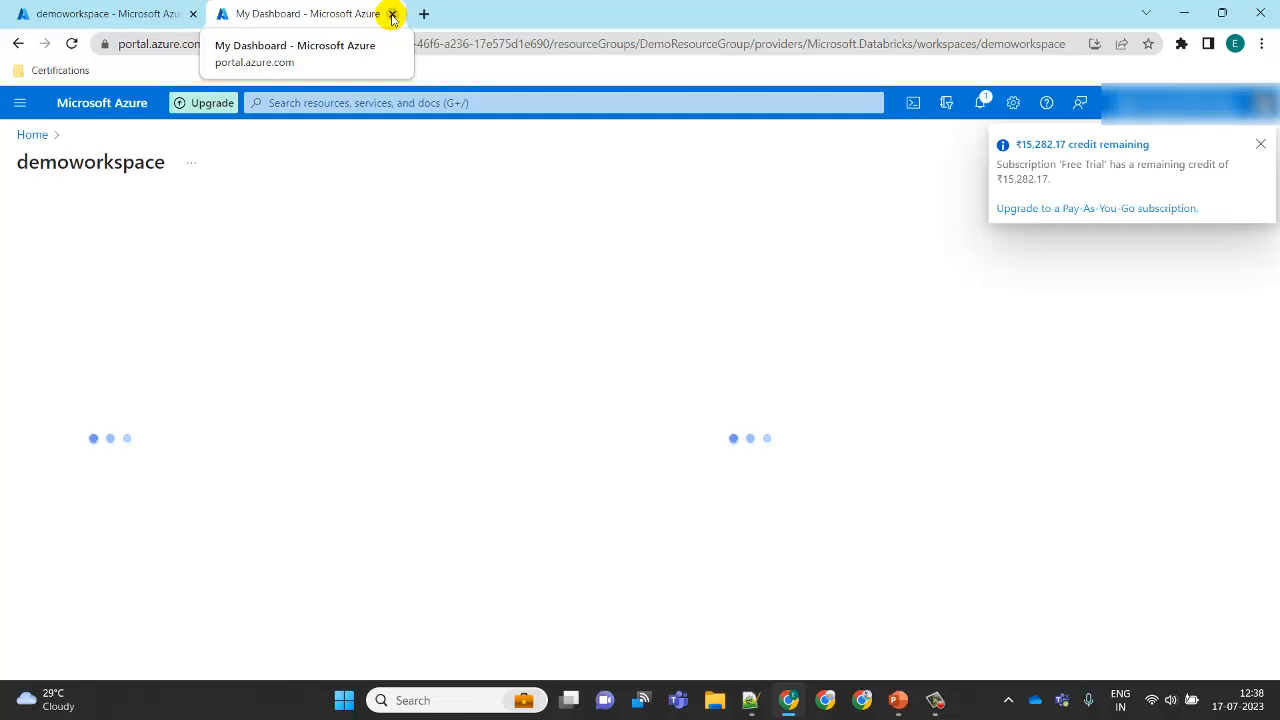
click(392, 14)
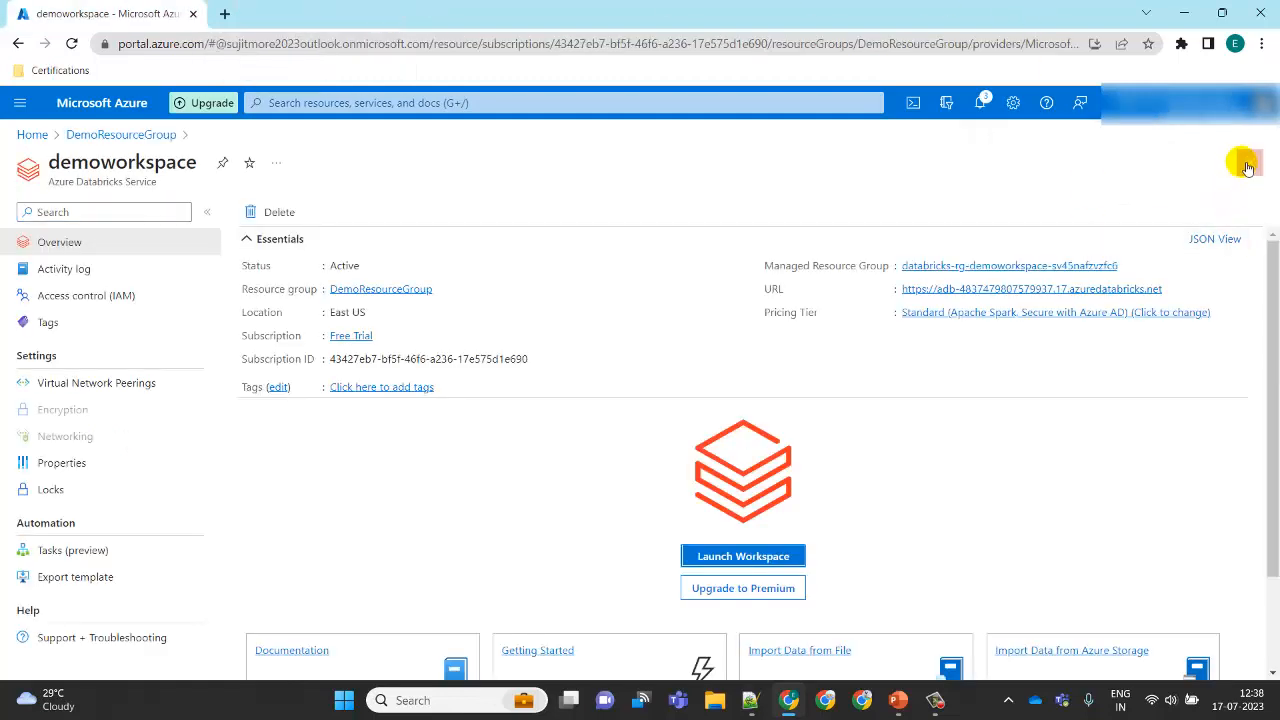
click(736, 556)
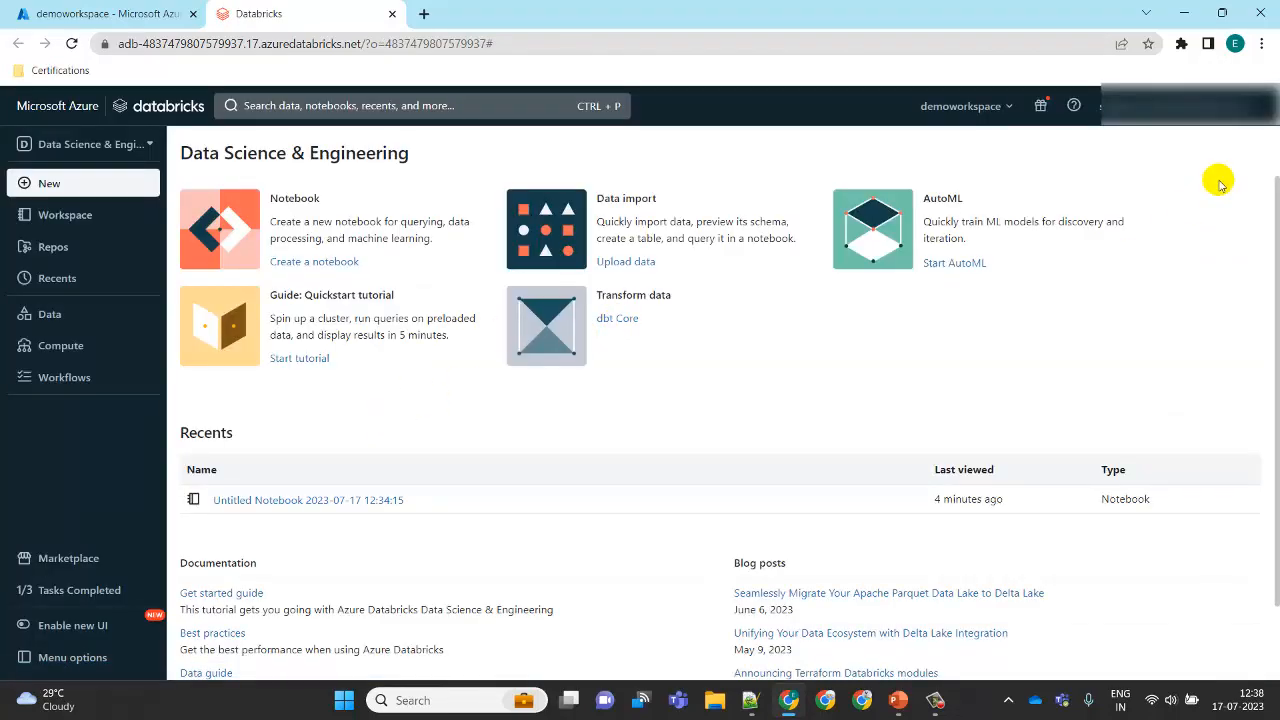
Step: Open Manage Account from the account menu and close its sign-in tab
click(1228, 107)
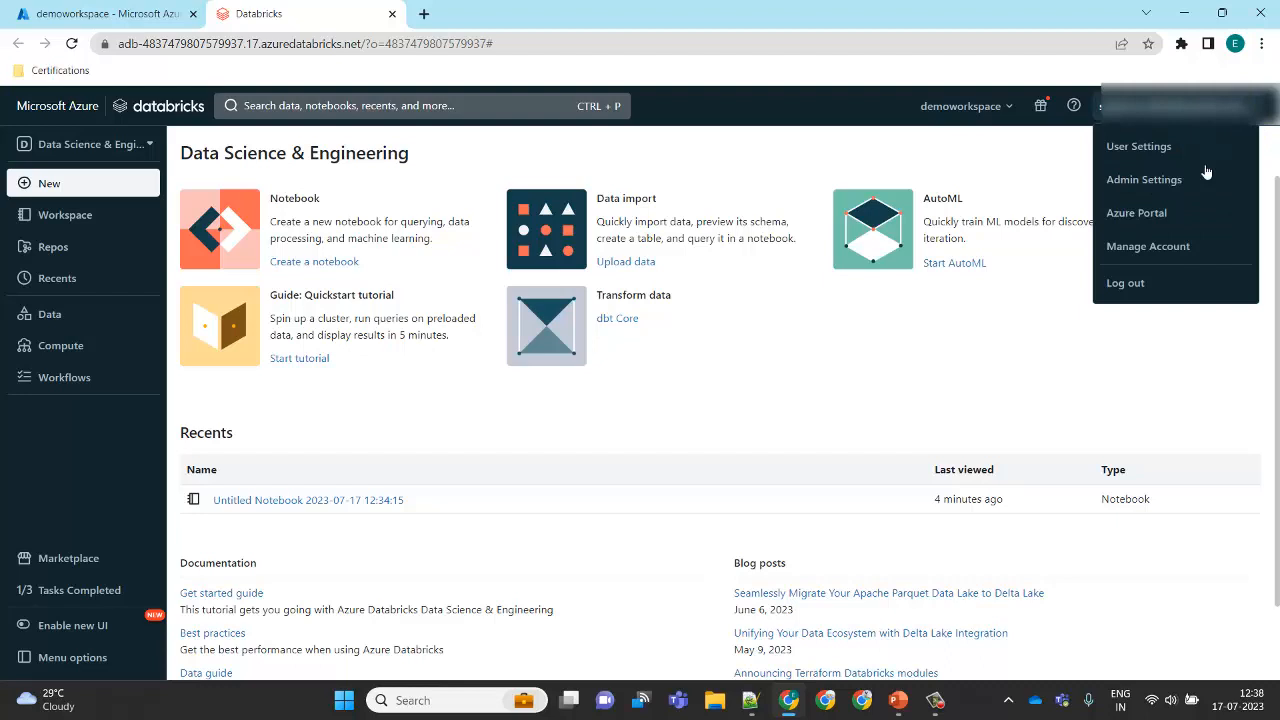
click(1160, 247)
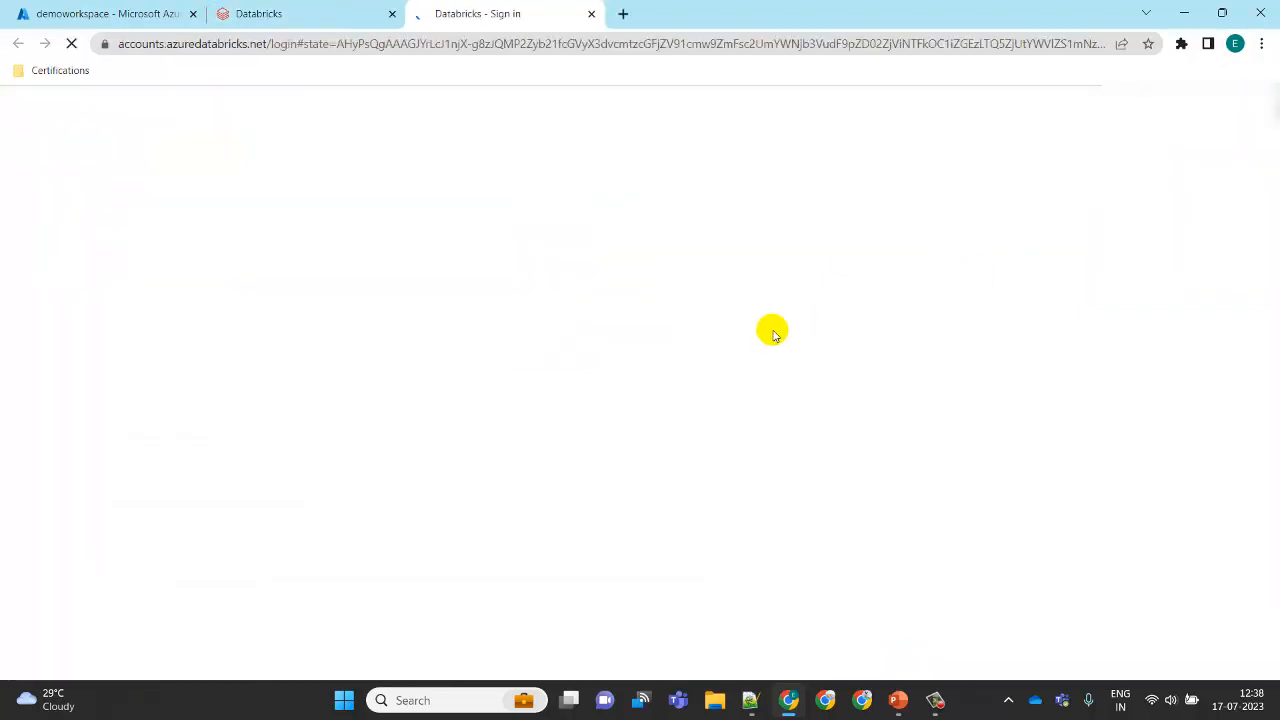
click(592, 14)
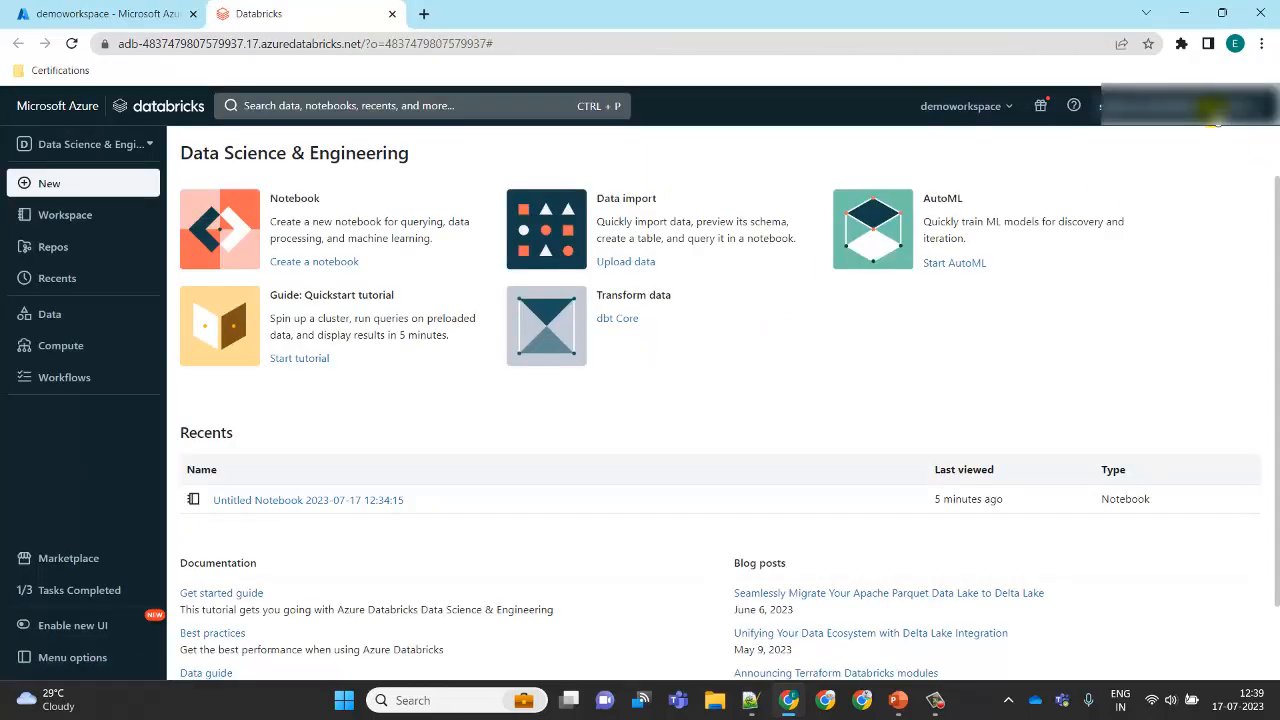
Step: Open the Compute page to check DemoCluster, then open the Workspace browser panel
click(1210, 106)
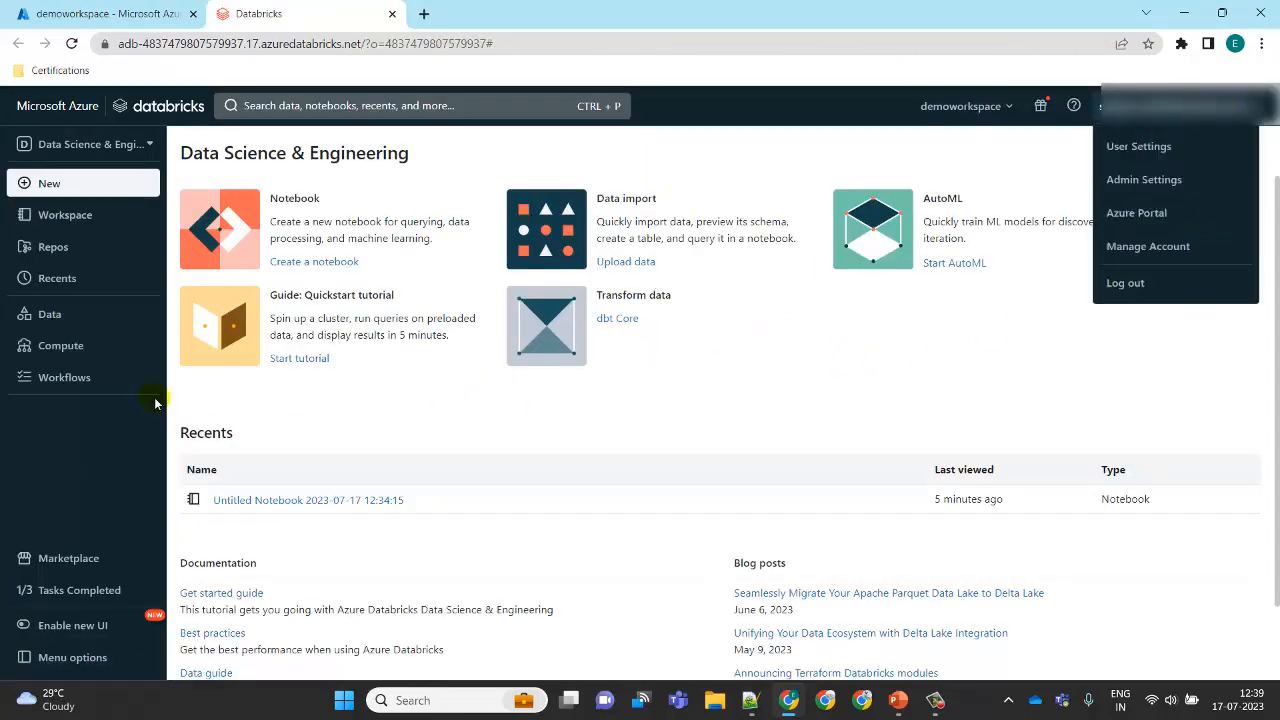
click(84, 359)
click(84, 359)
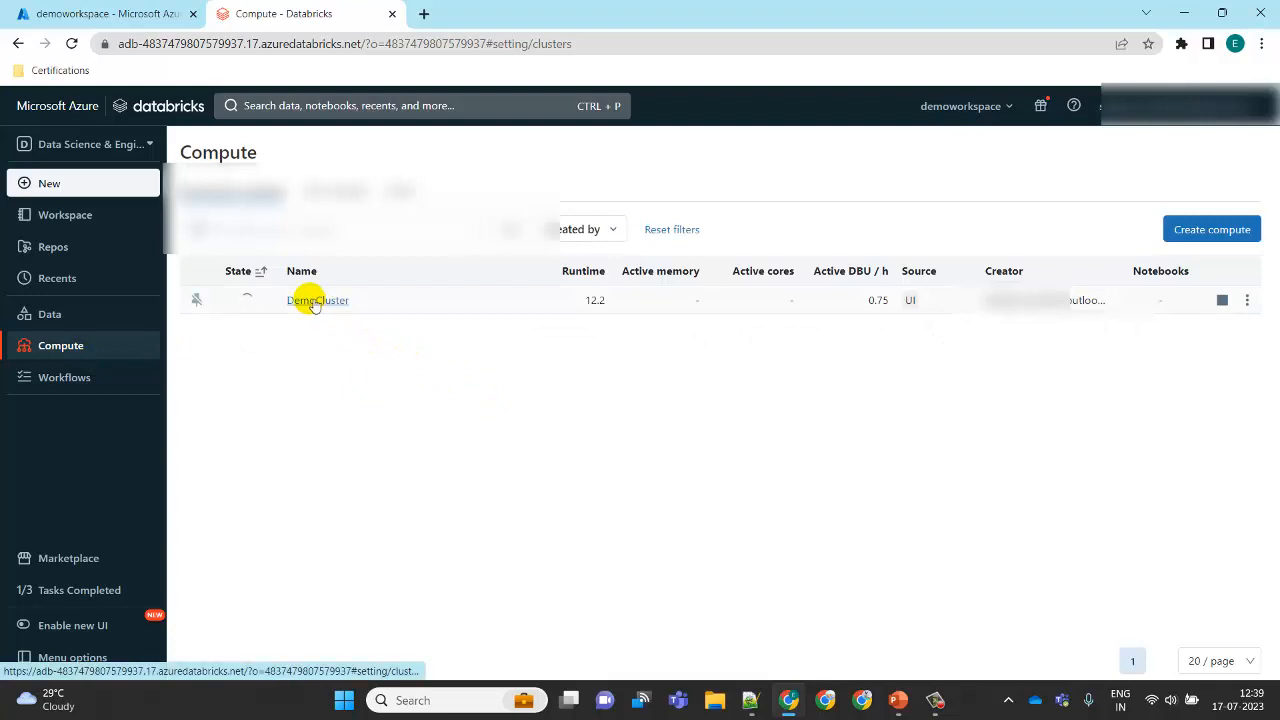
mouse_move(250, 305)
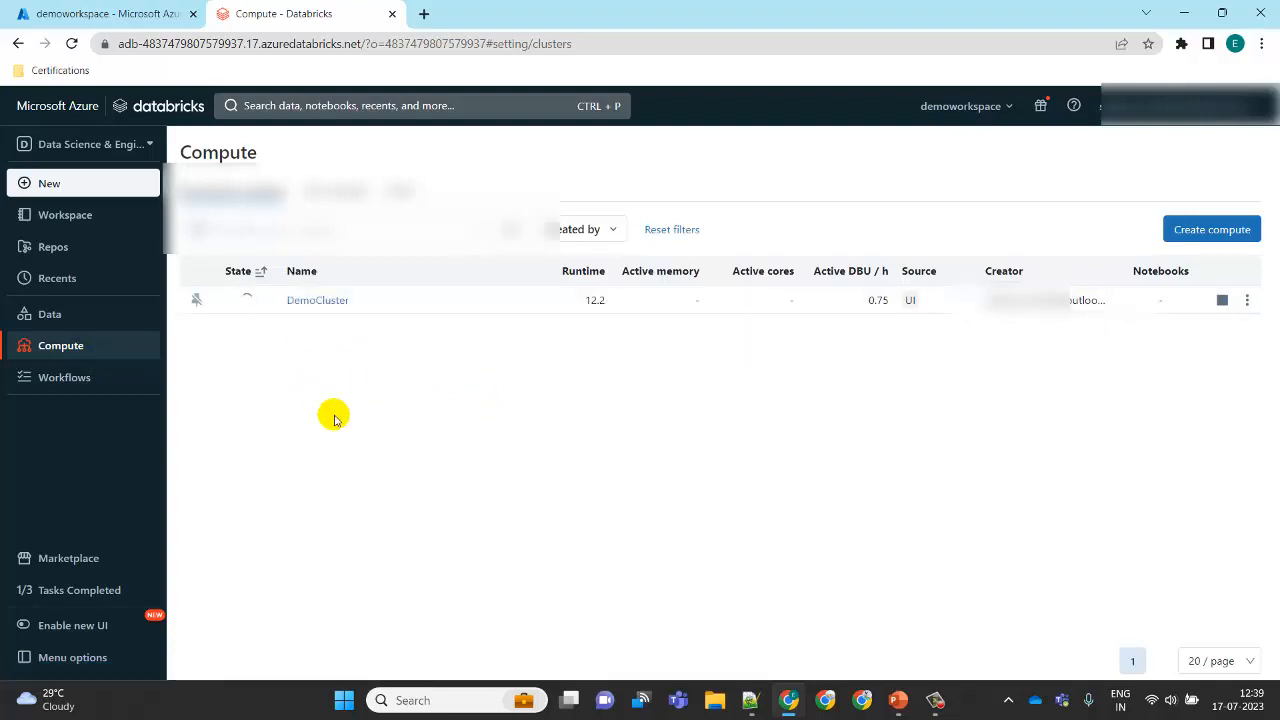
click(112, 217)
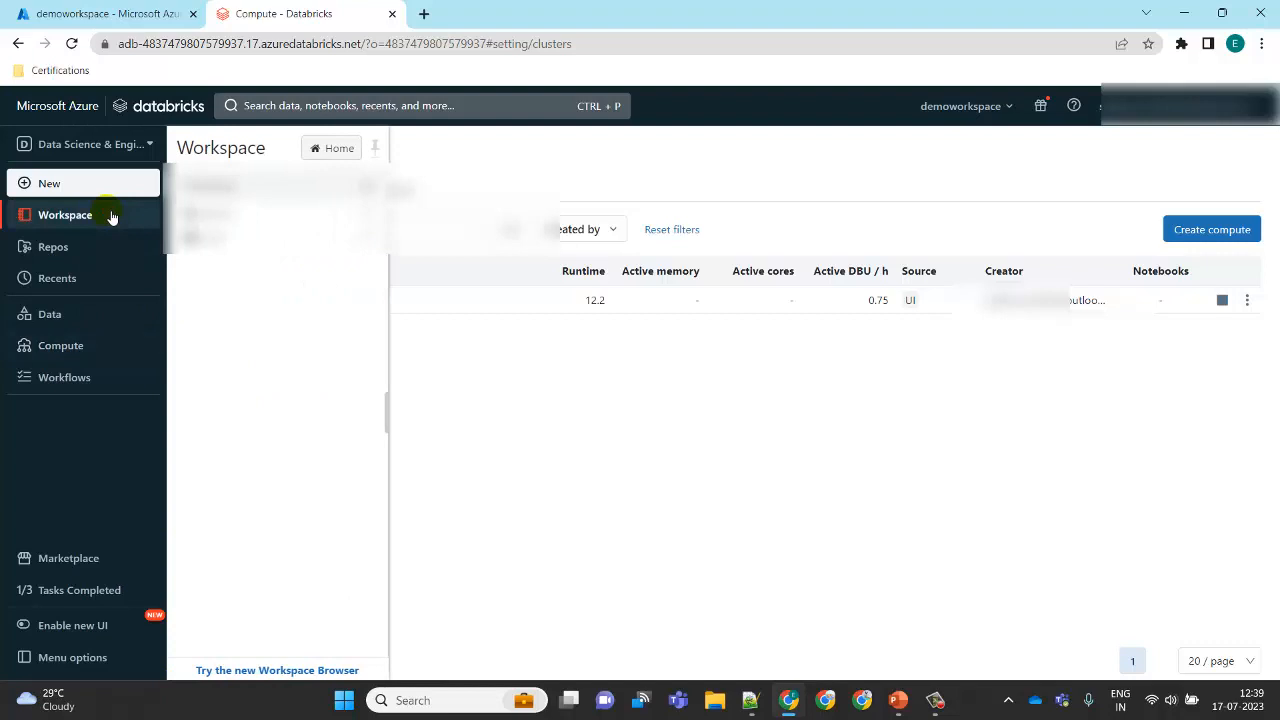
Step: Pin the Workspace browser panel and open the untitled notebook from it
click(374, 148)
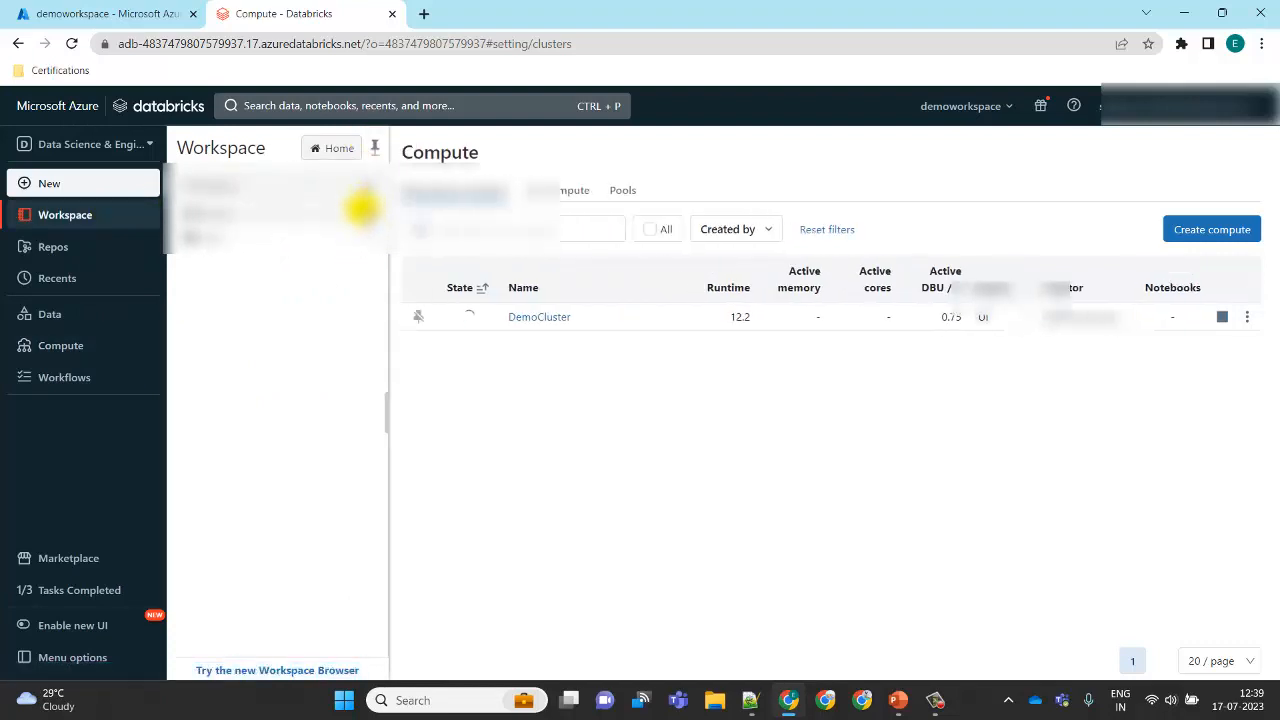
right_click(358, 238)
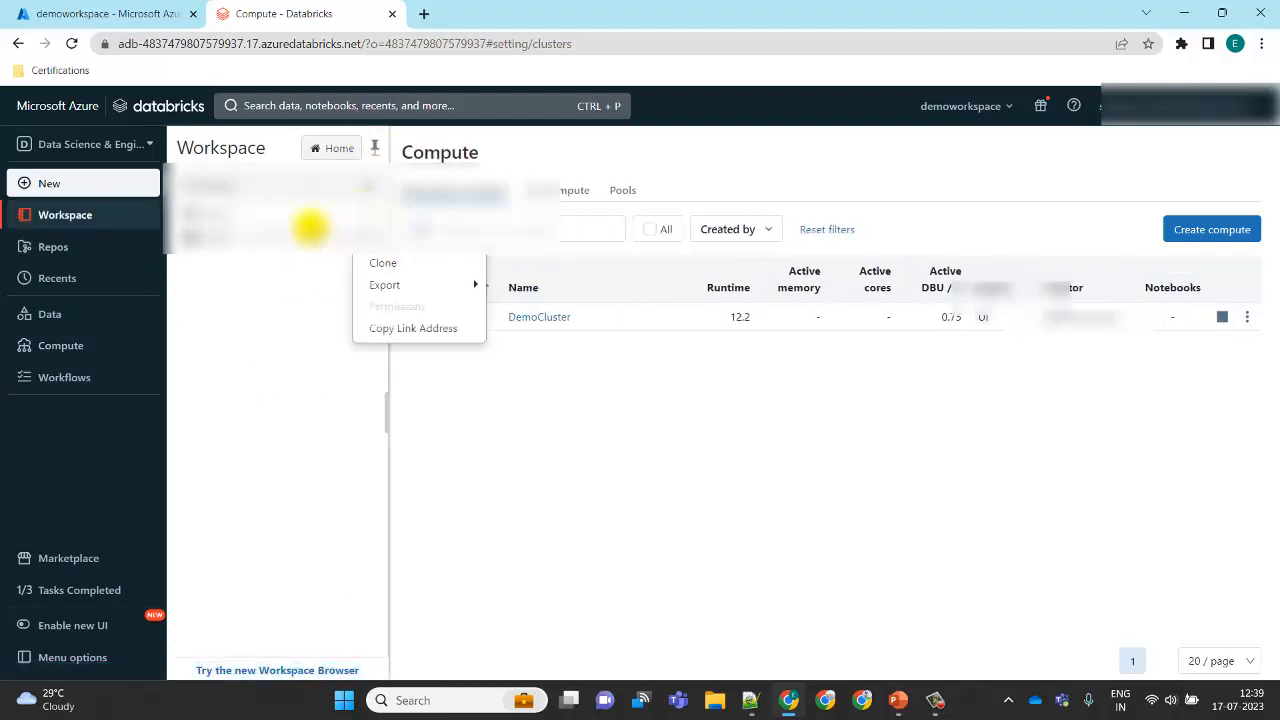
click(300, 236)
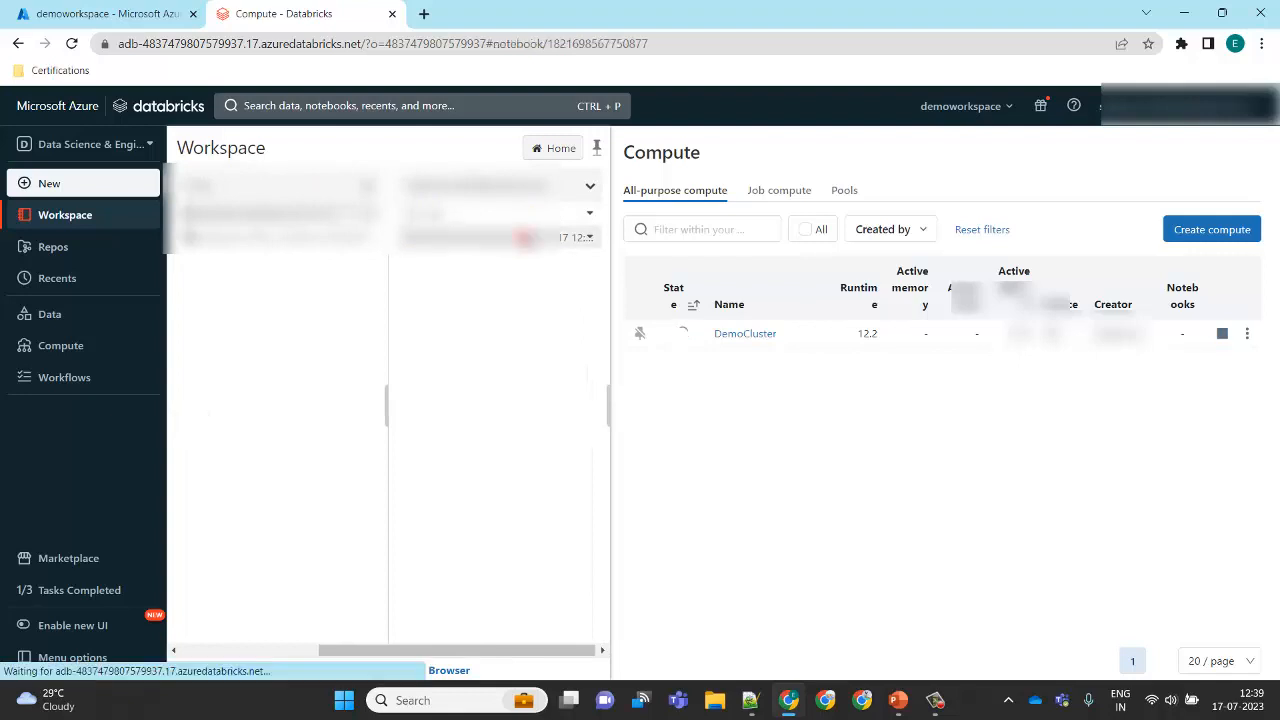
click(522, 237)
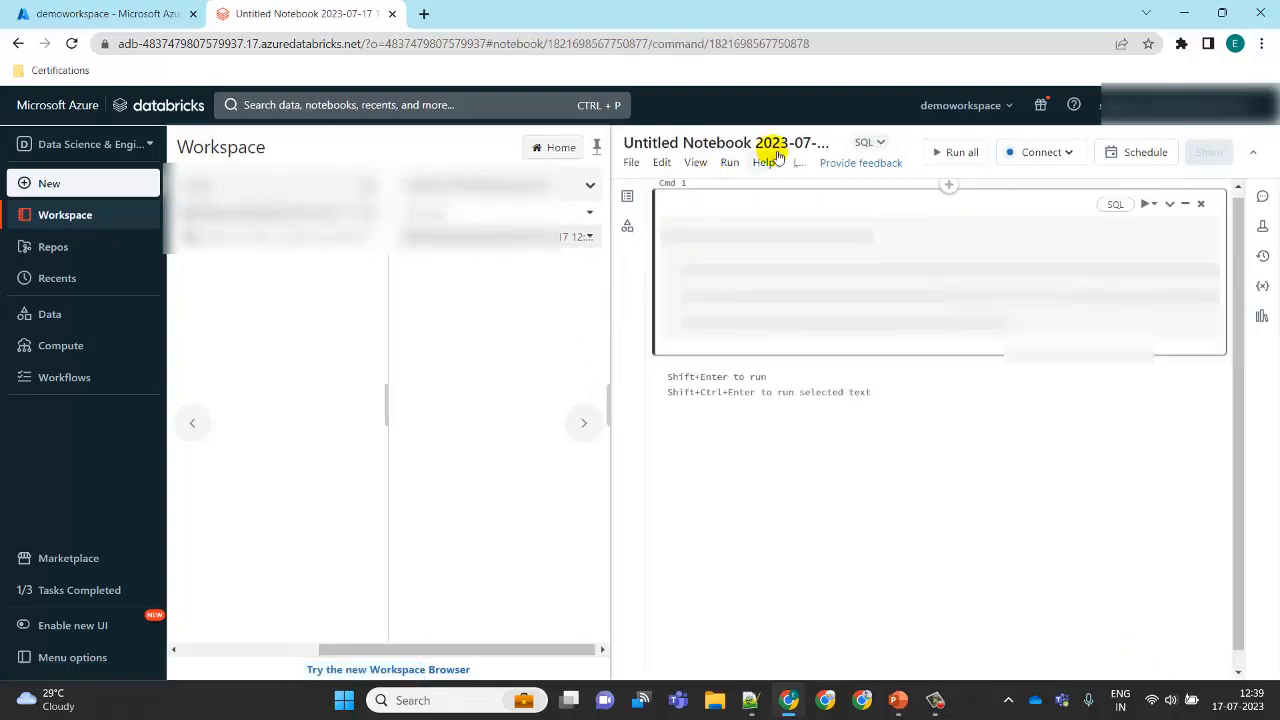
Step: Rename the notebook to DemoNotebook
click(773, 144)
key(ctrl+a)
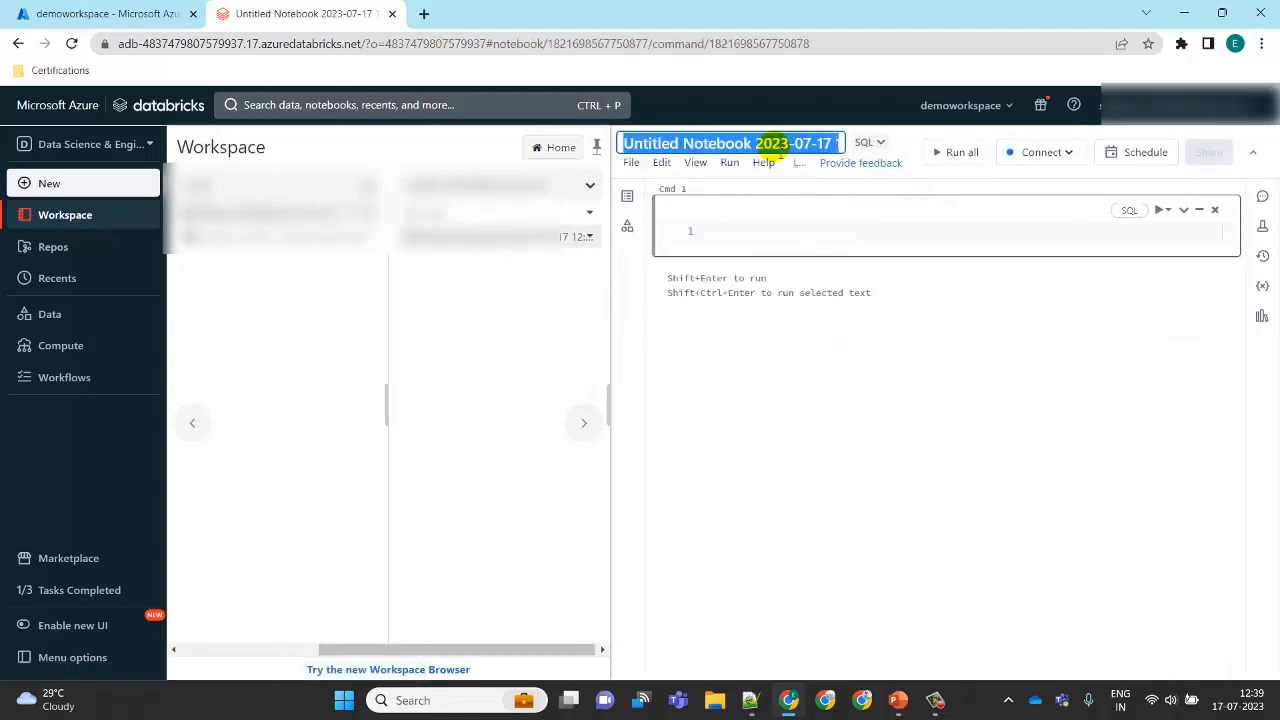
text(DemoNotebook)
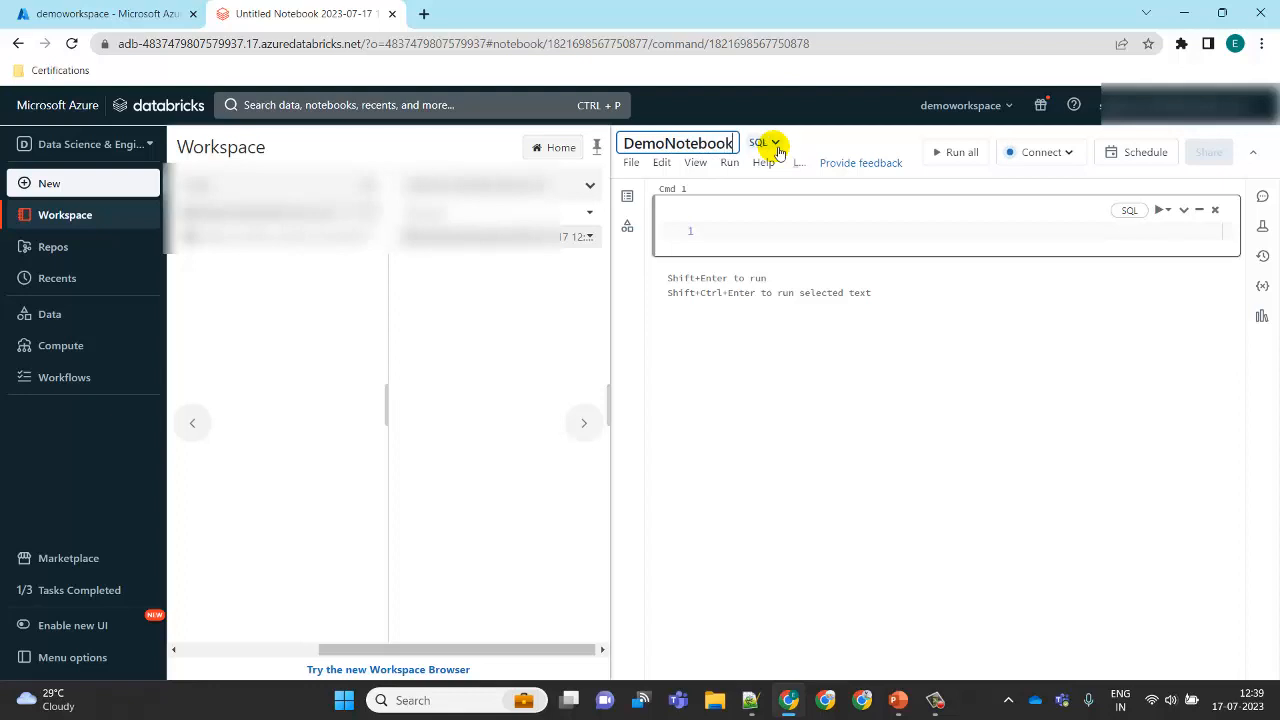
click(811, 365)
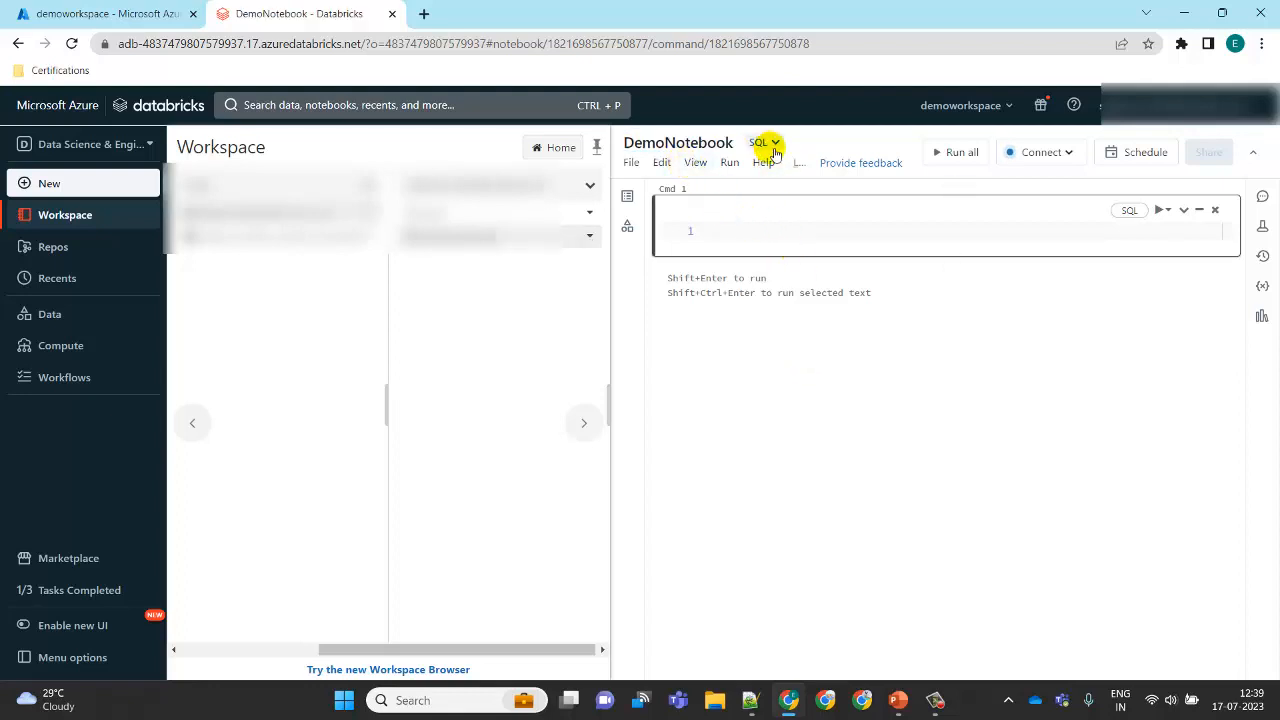
Step: Check the compute options for the notebook, open the Compute page in a new tab to view DemoCluster, and return
click(750, 230)
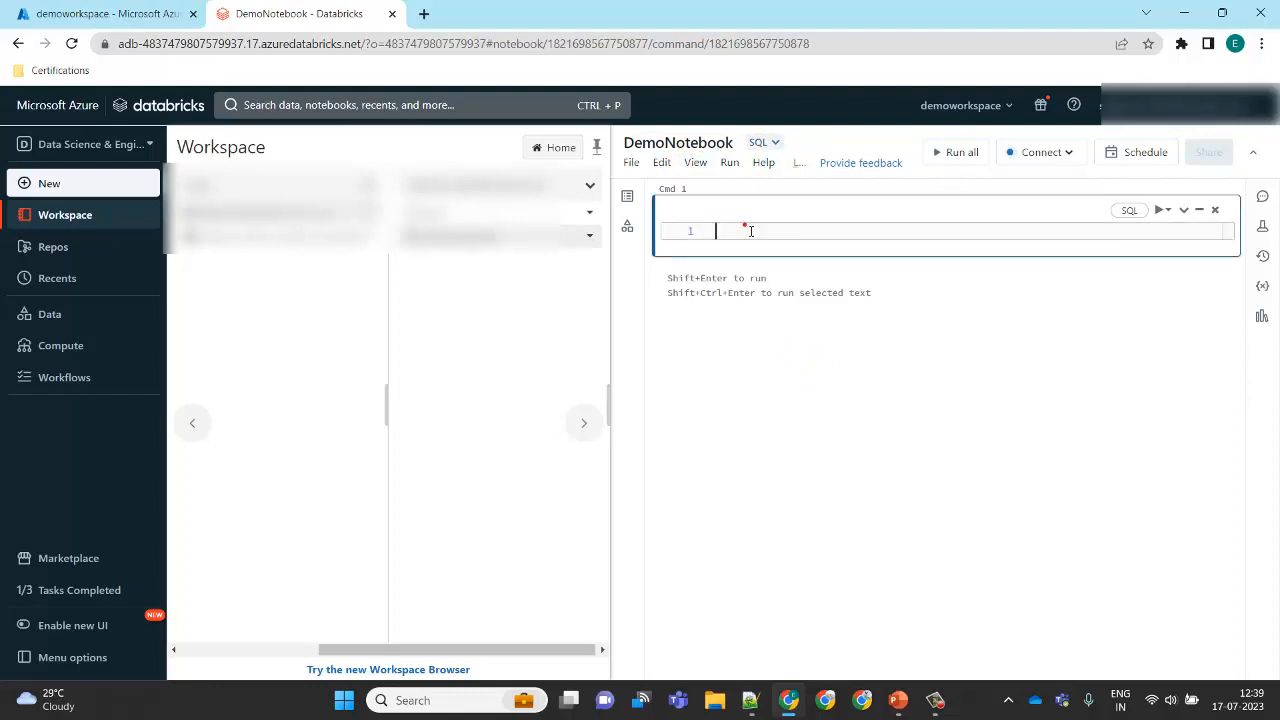
click(1071, 152)
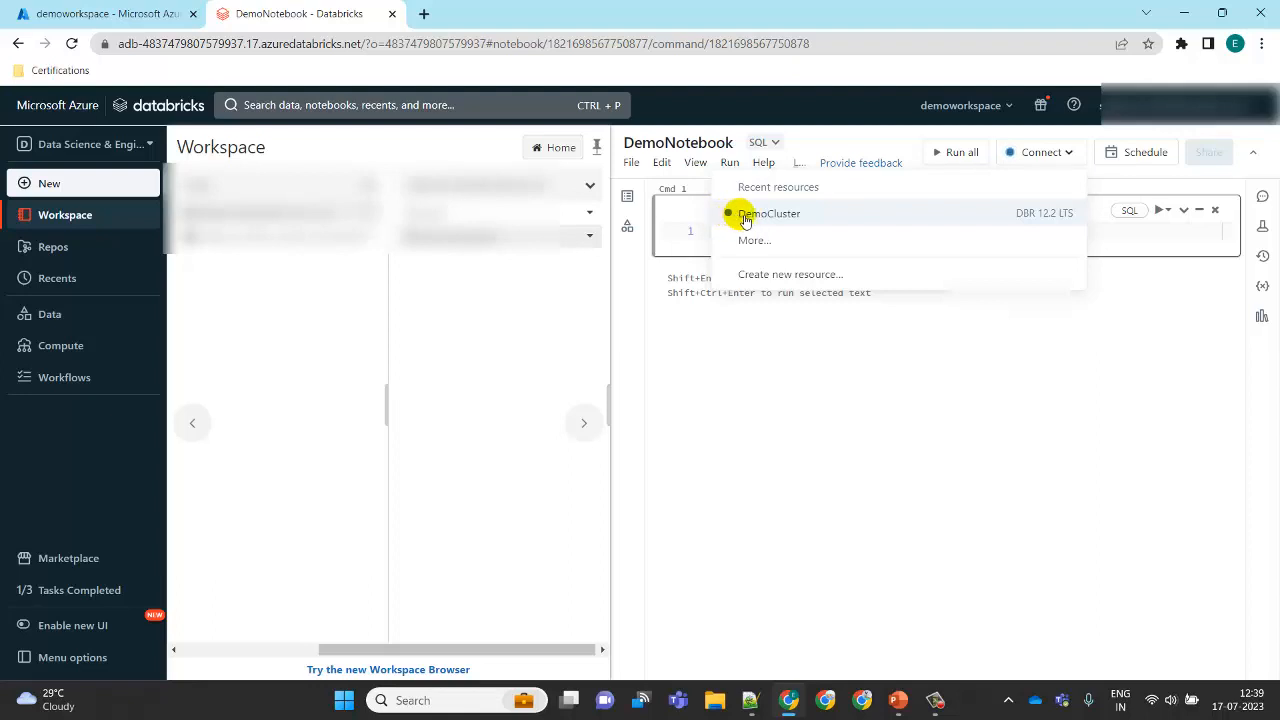
click(737, 438)
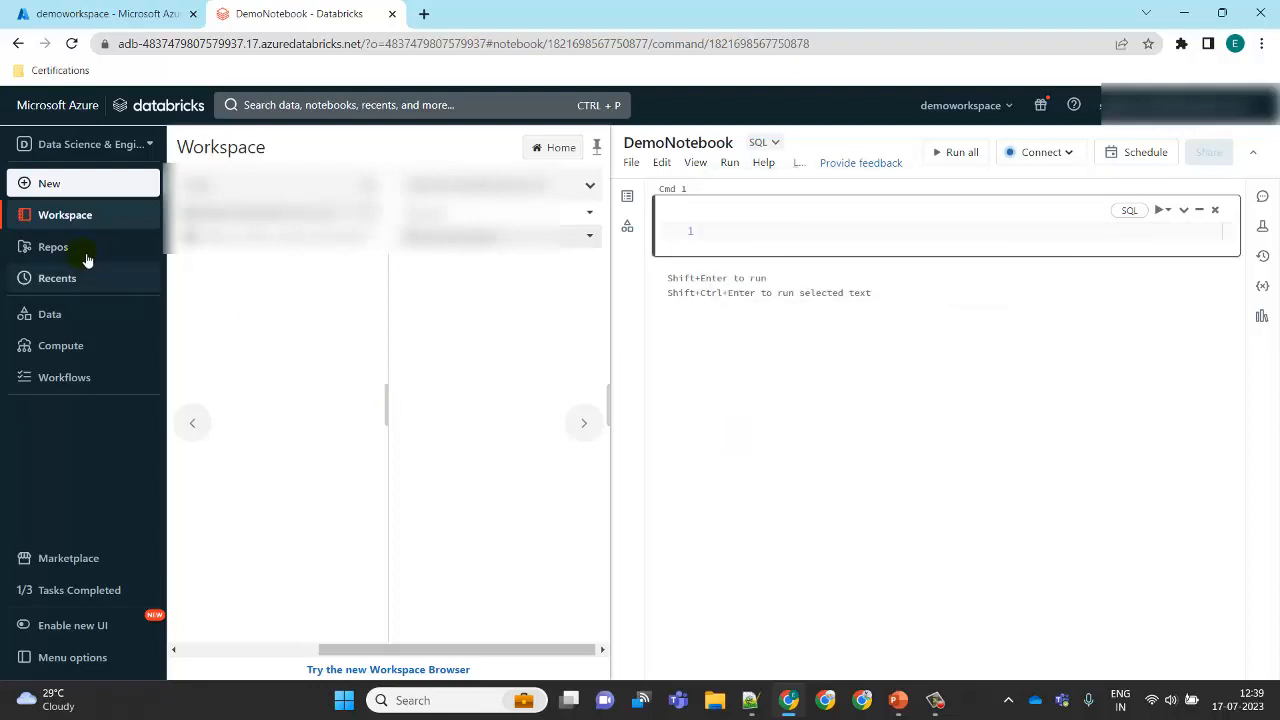
right_click(72, 349)
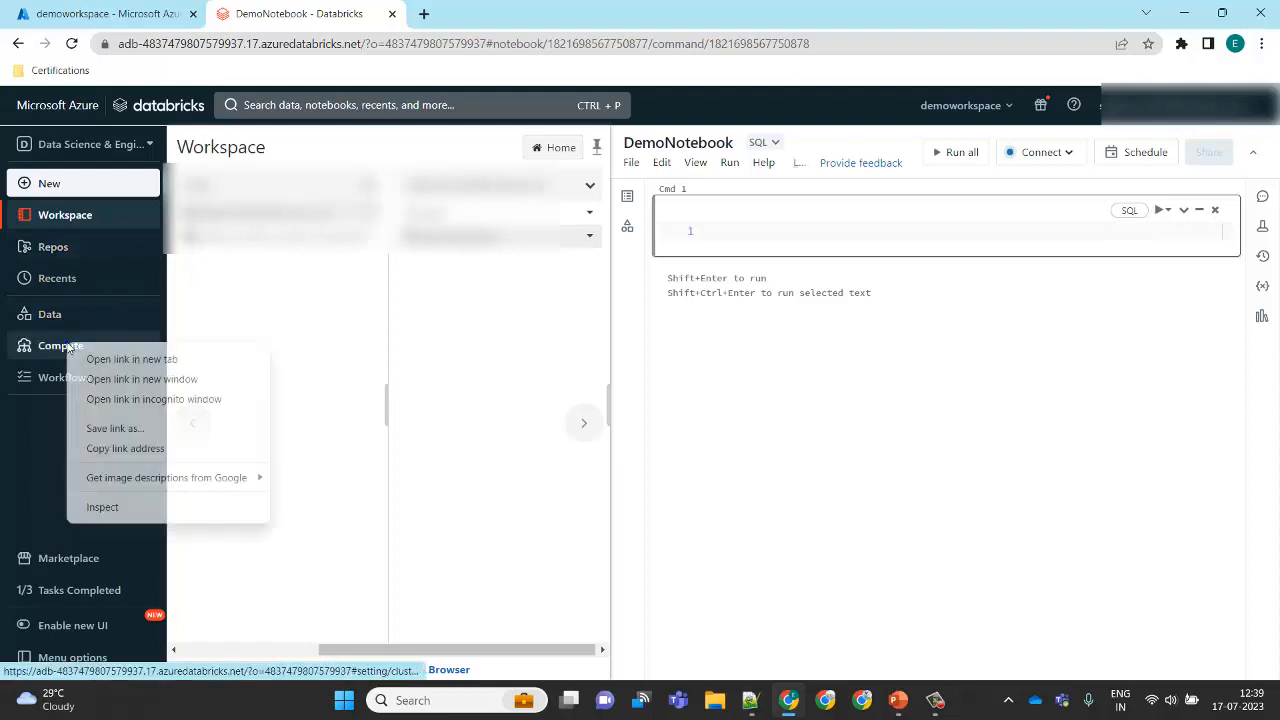
click(116, 356)
click(538, 8)
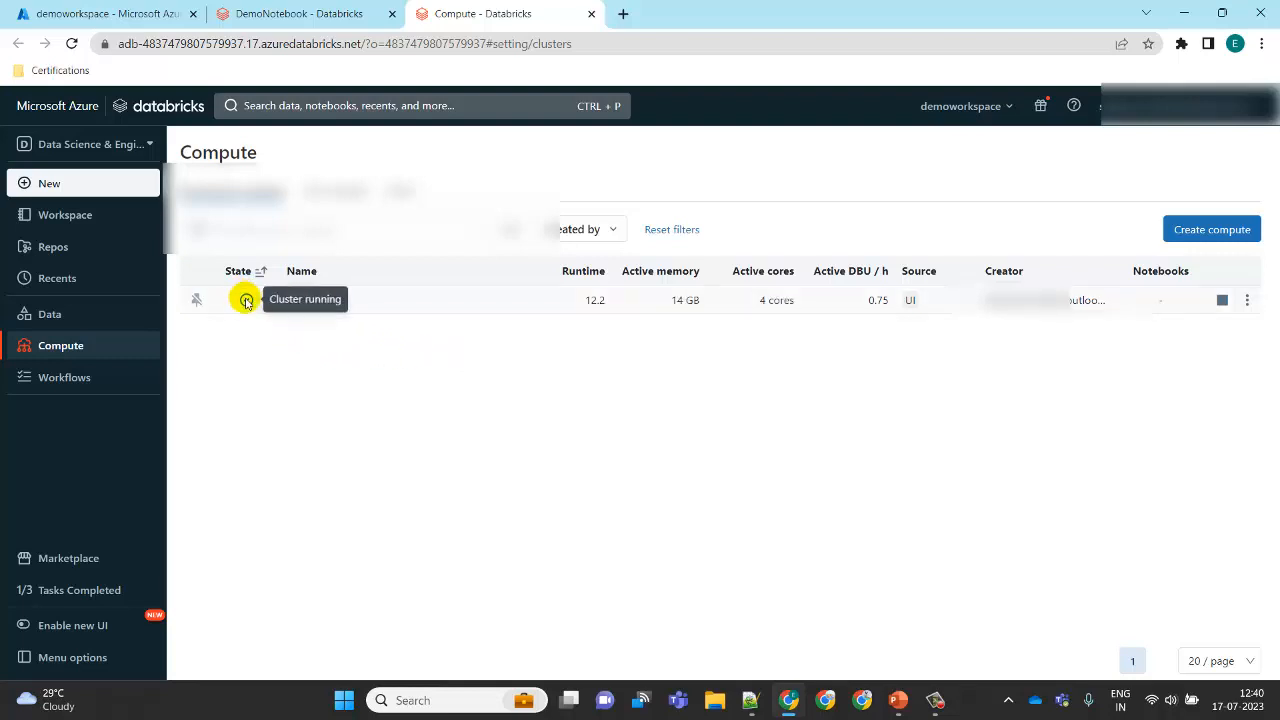
click(328, 8)
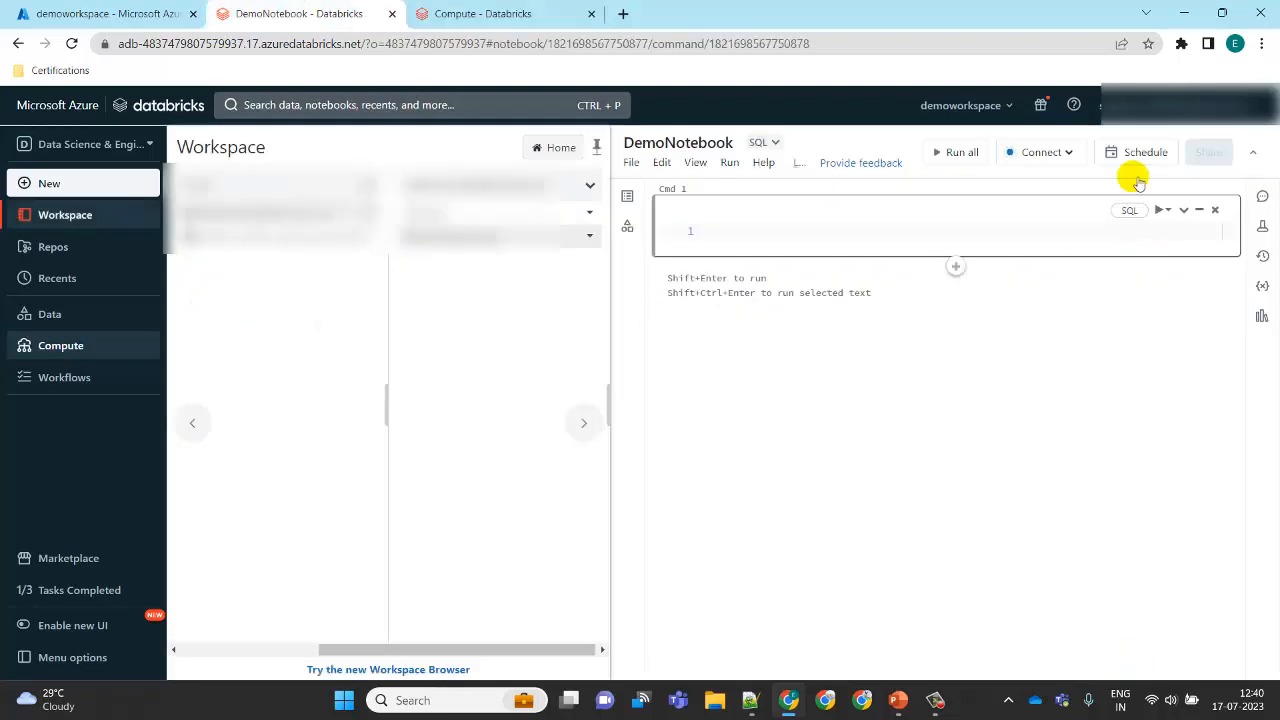
Step: Attach the notebook to DemoCluster and dismiss the syntax-highlighting notice
click(1067, 152)
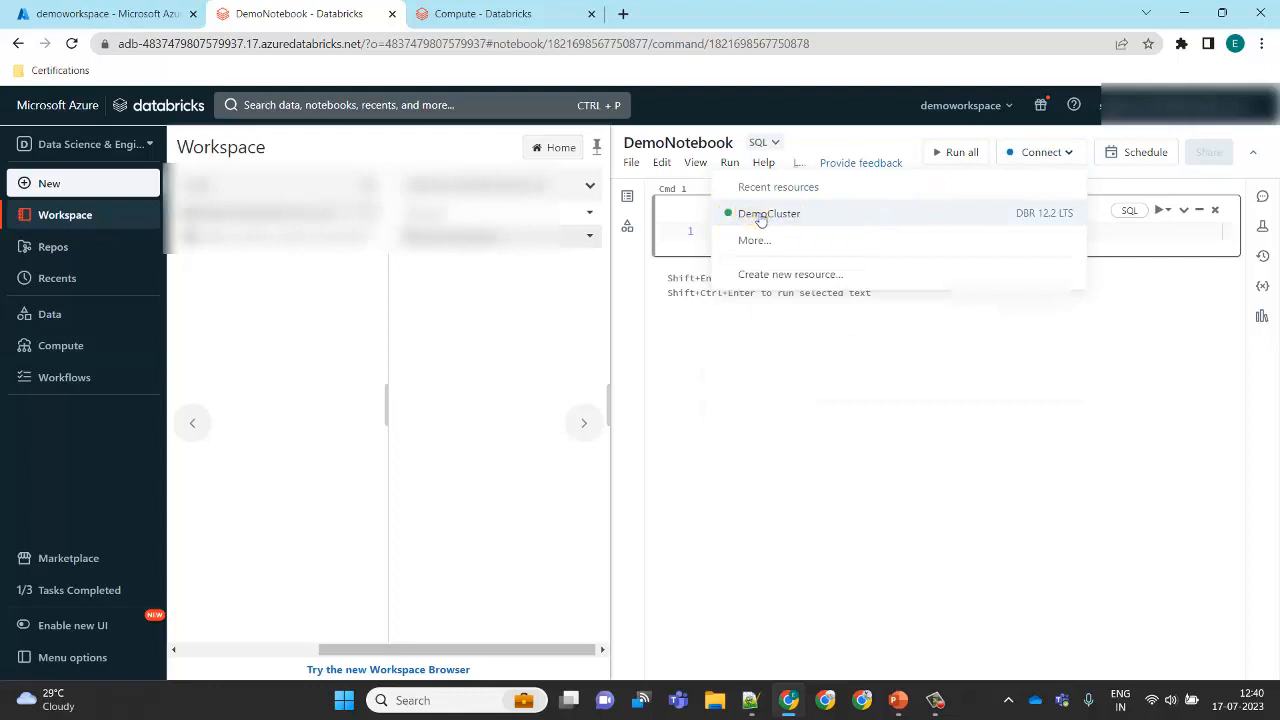
click(760, 216)
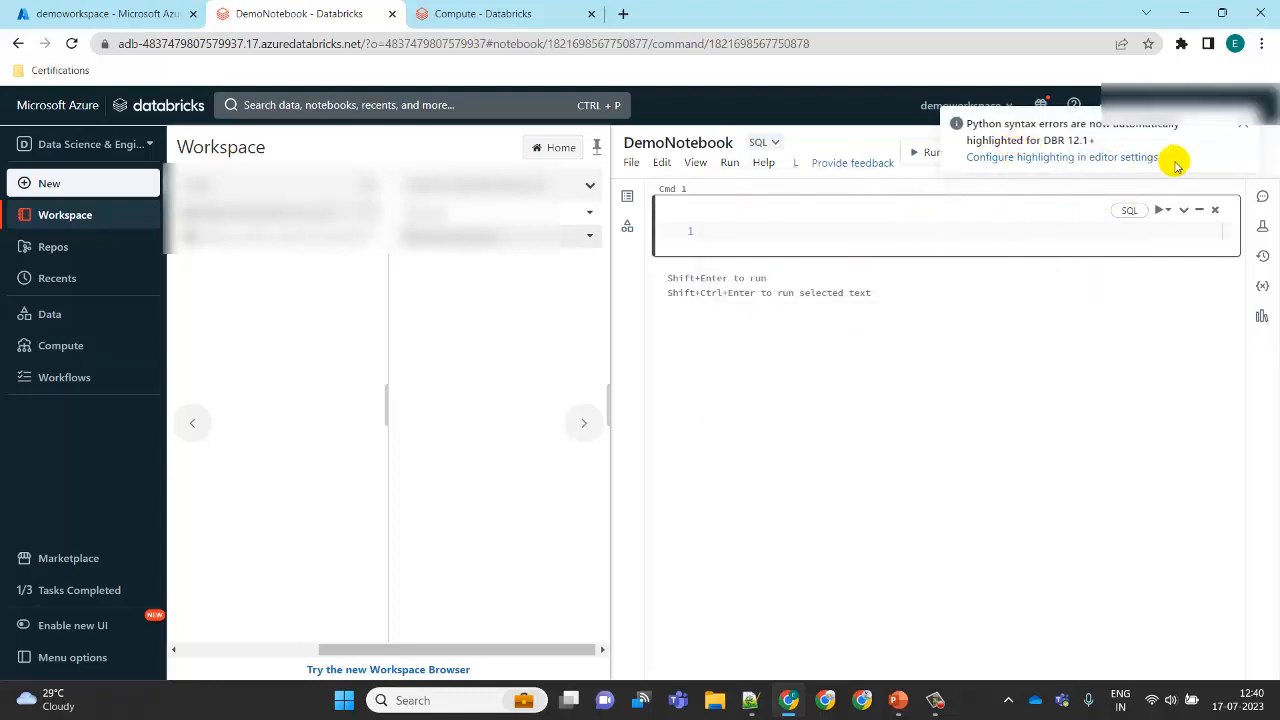
click(1243, 124)
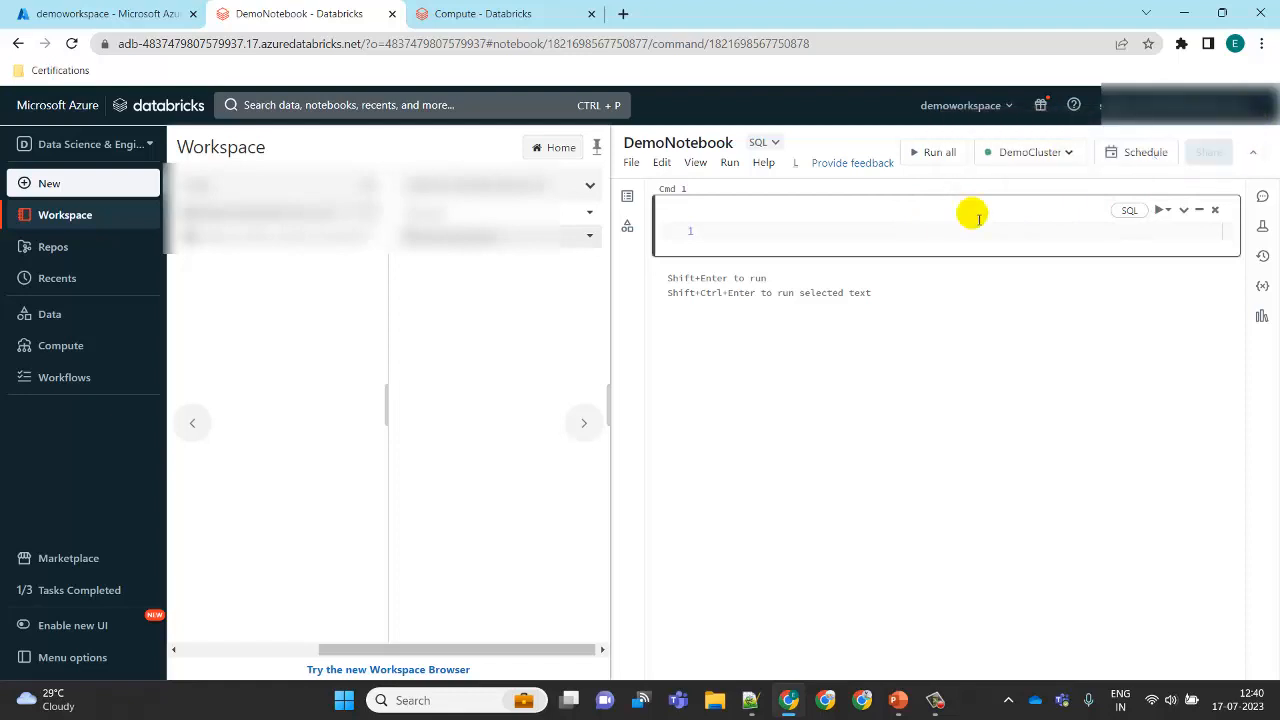
Step: Write the query SELECT "Hello EduTechGyan" in the first cell
click(775, 237)
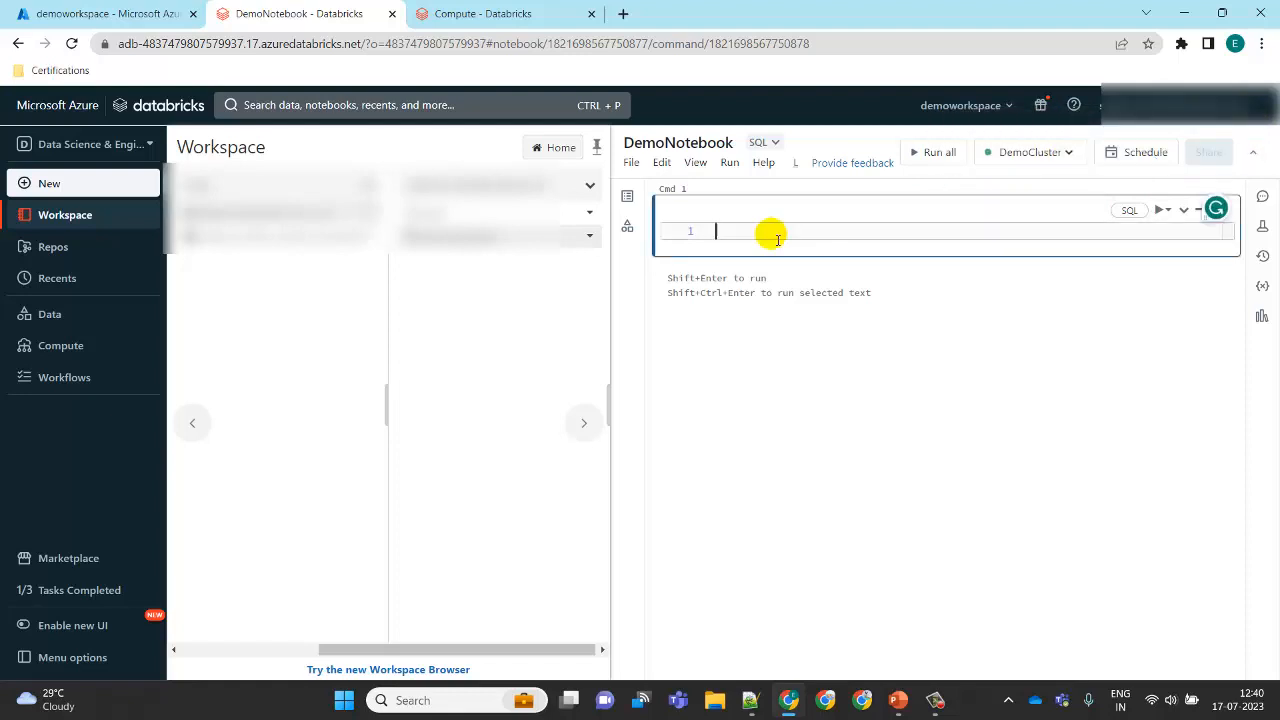
text(SELECT )
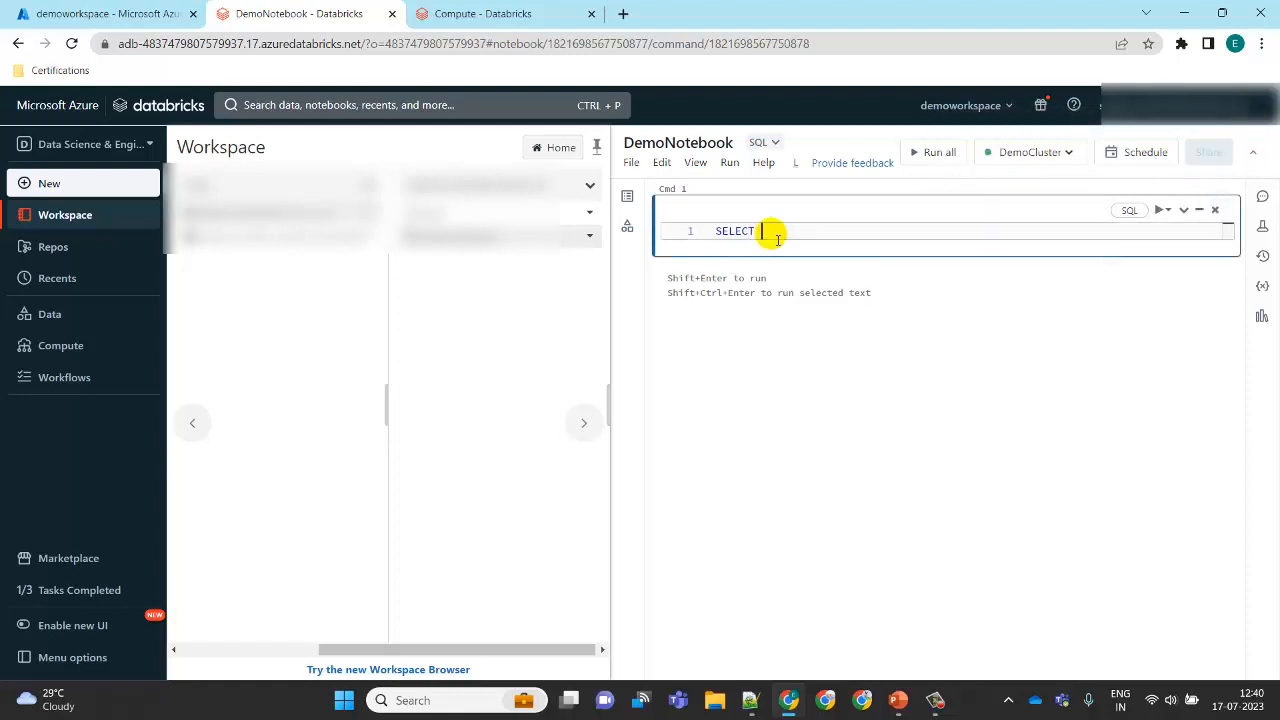
text(*)
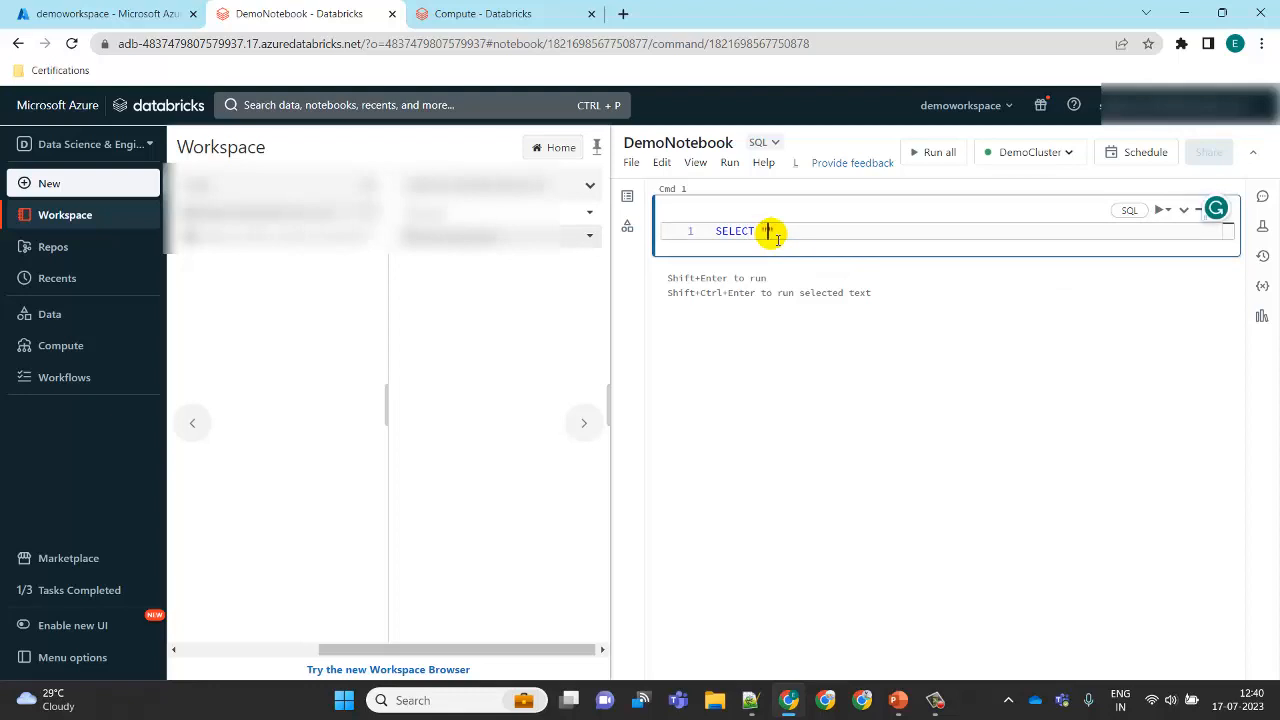
text("Hello EduTechGyan)
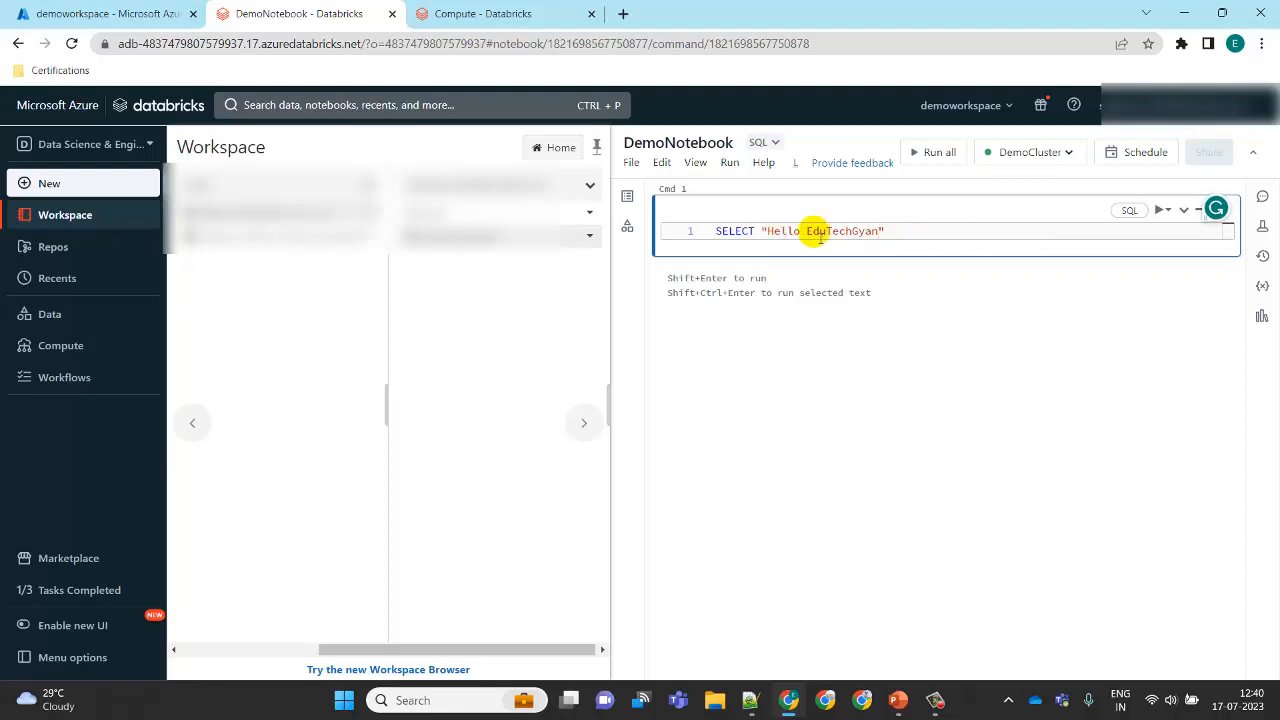
Step: Run the cell, block the browser's notification request, and run the cell again
click(1168, 211)
click(1176, 236)
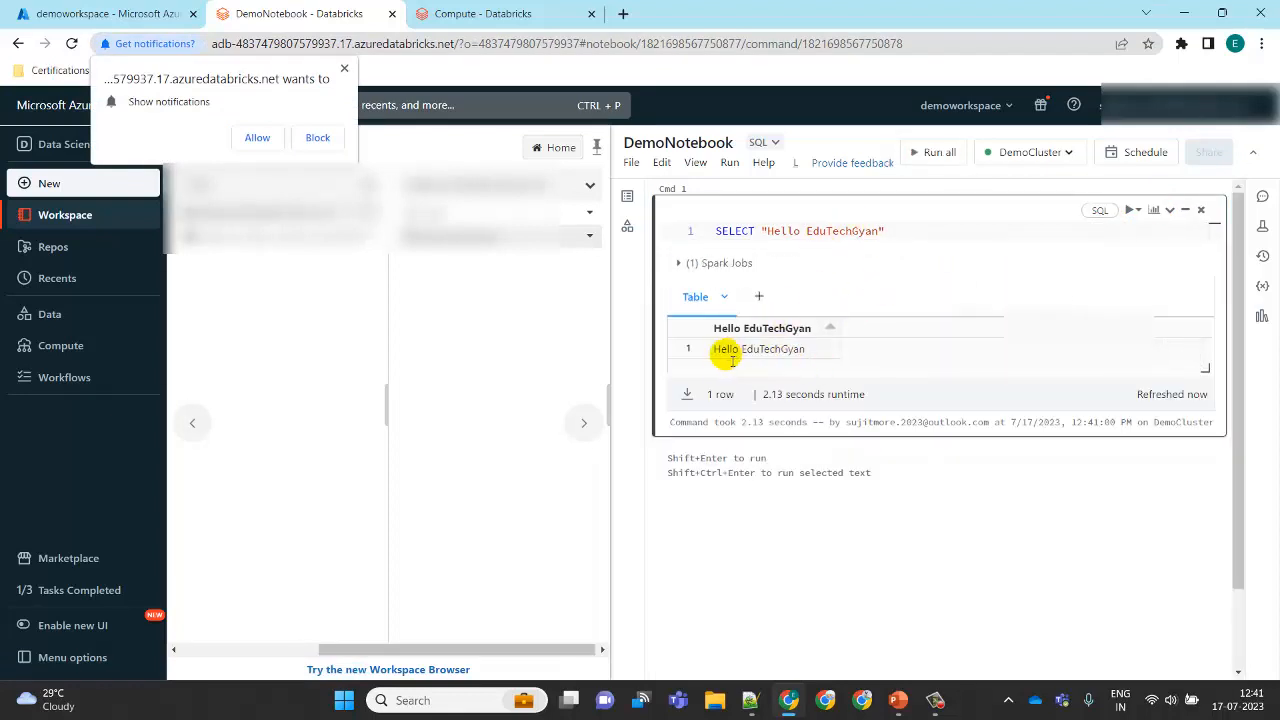
click(317, 137)
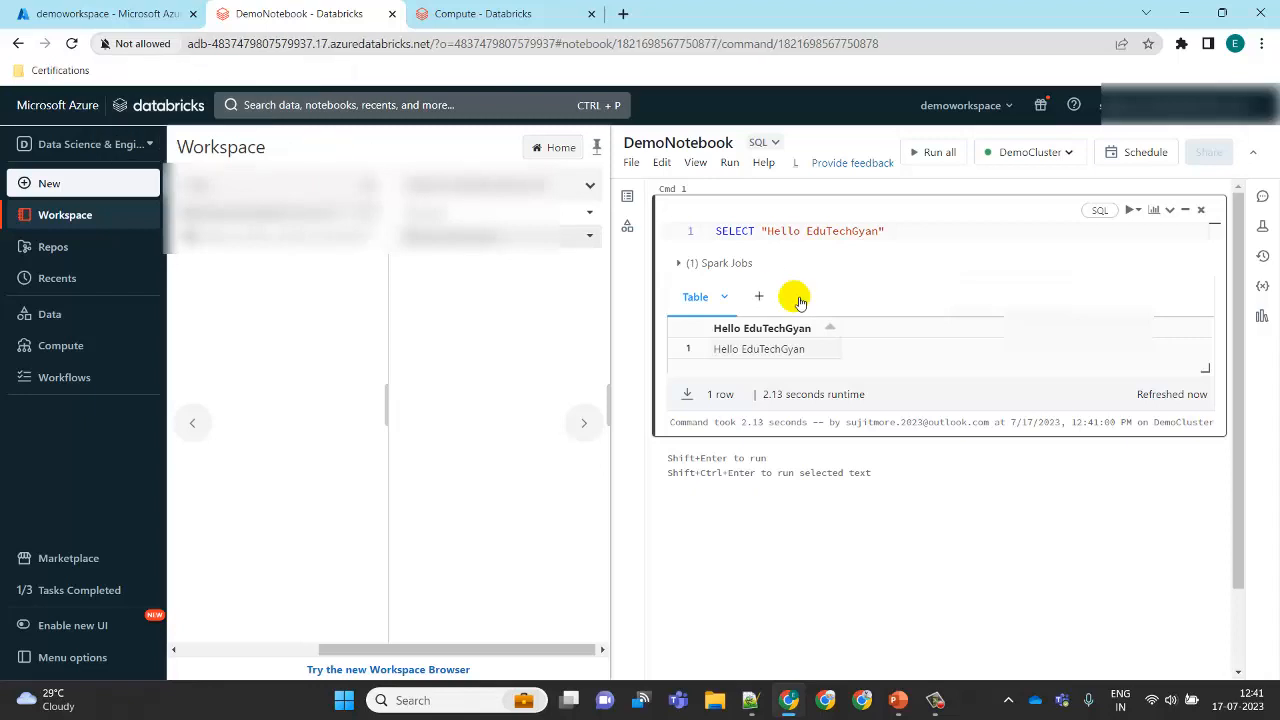
click(1020, 234)
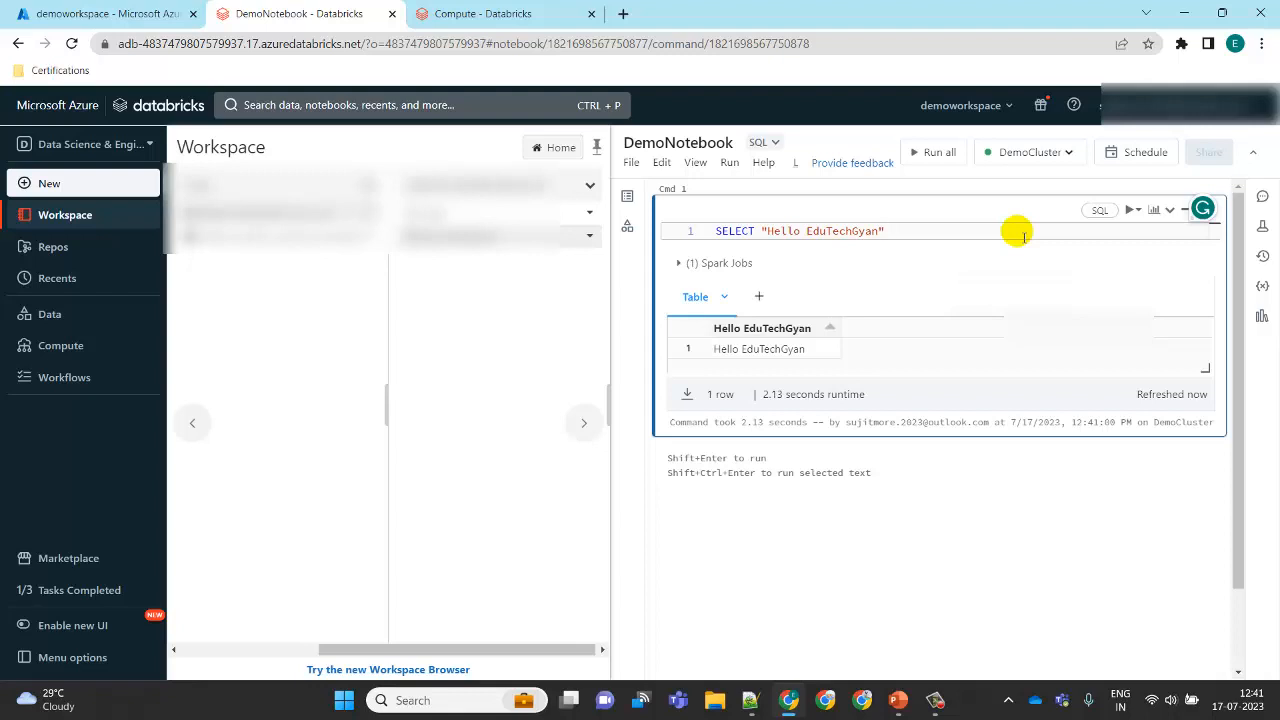
key(shift+Return)
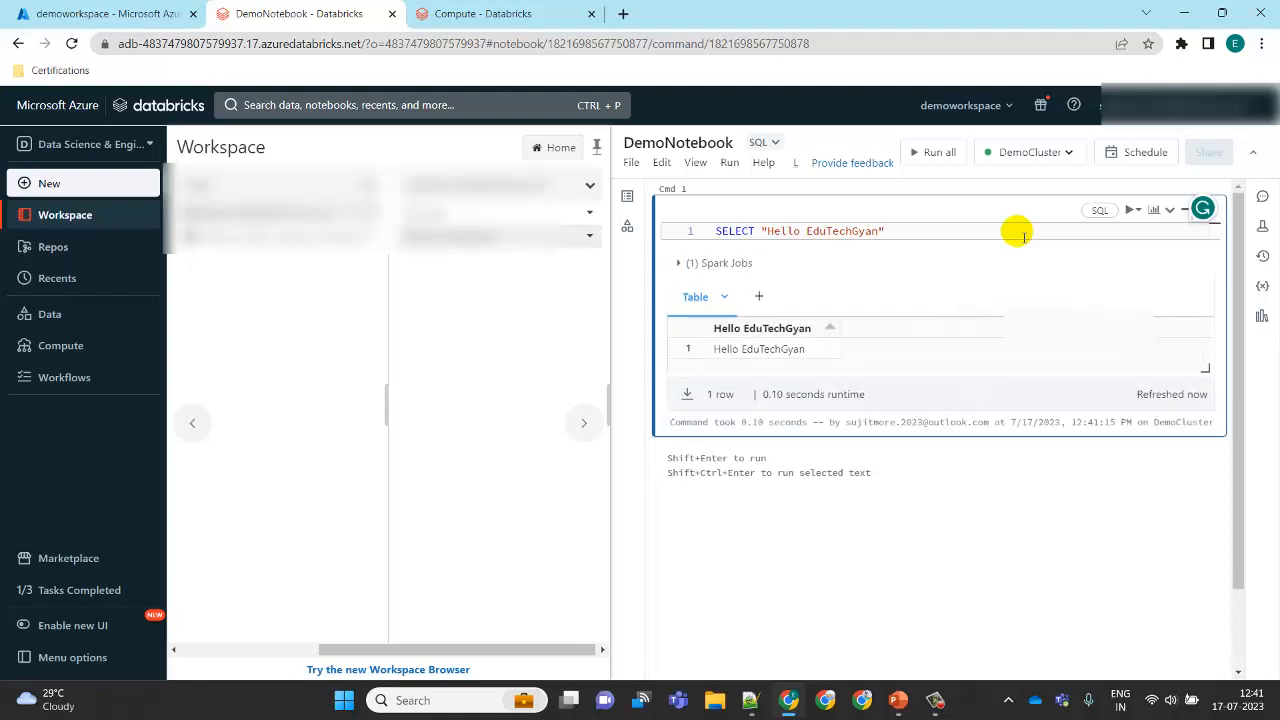